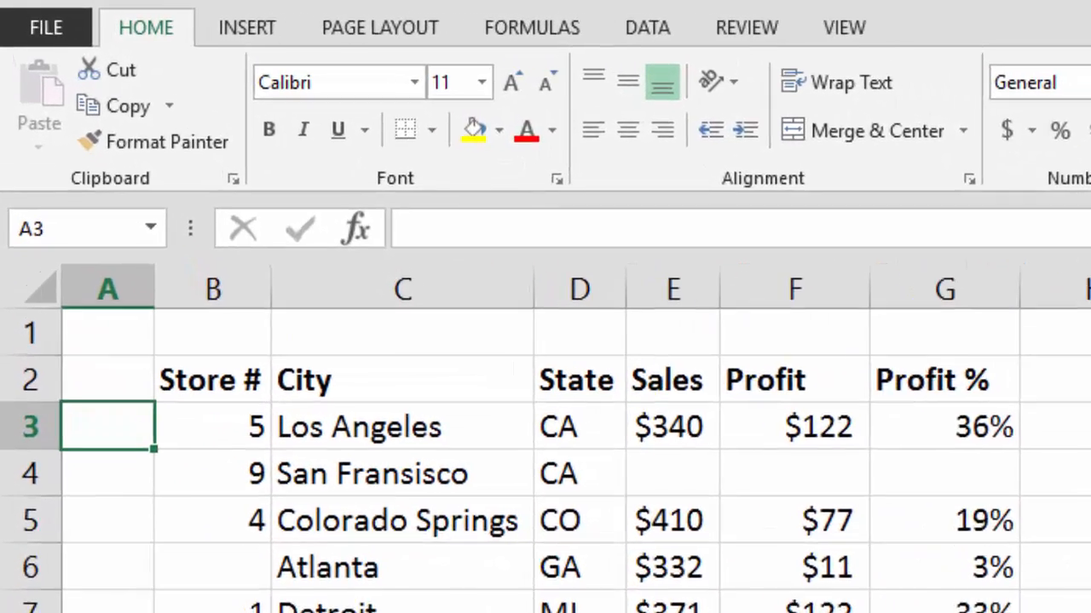
Insert a new blank worksheet before the ALT sheet
key("alt")
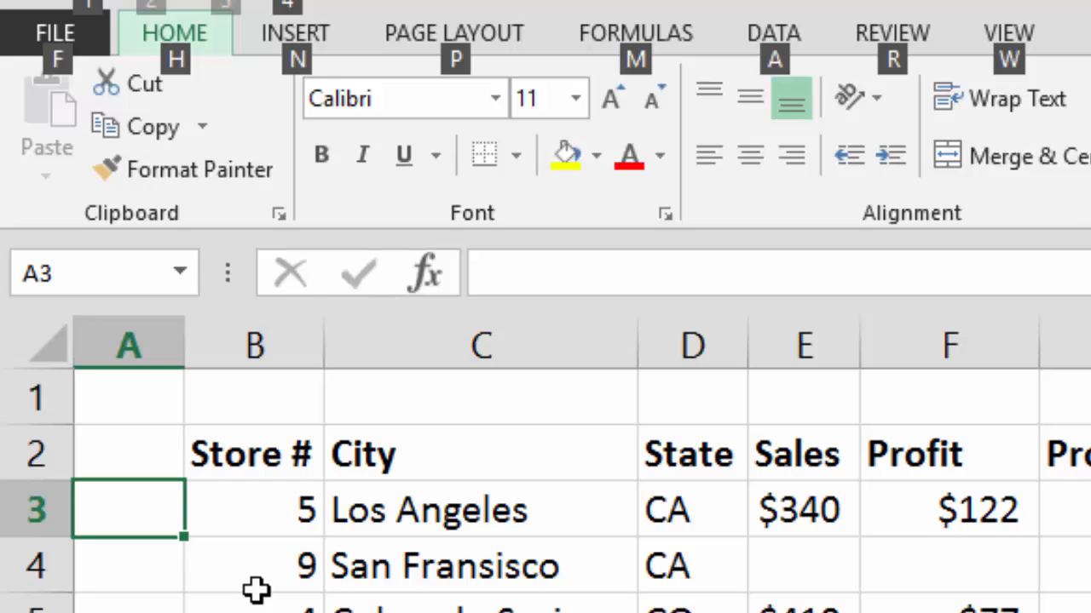
key("h")
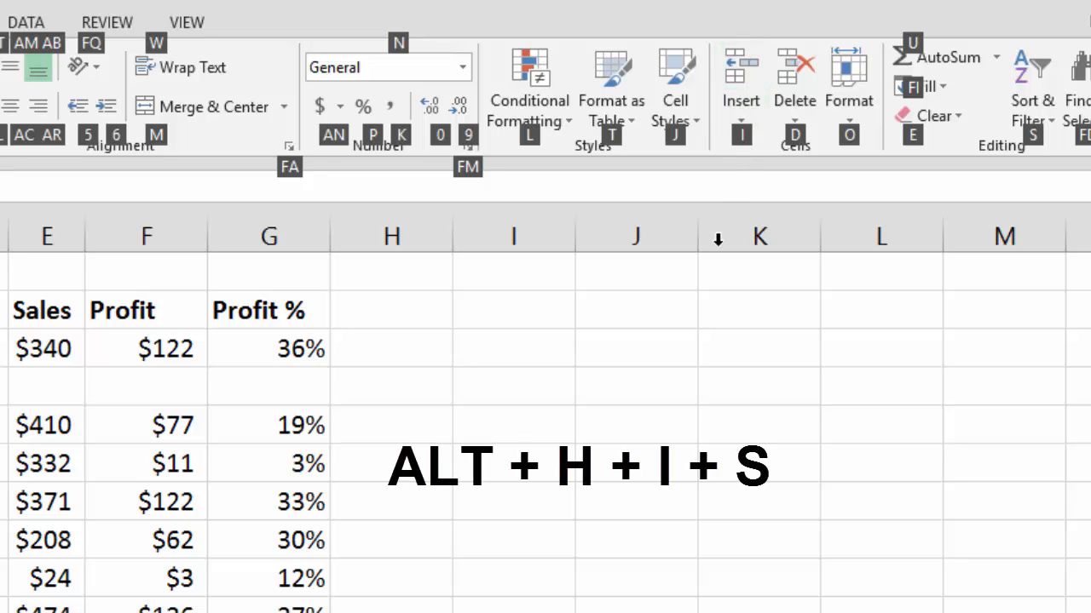
key("i")
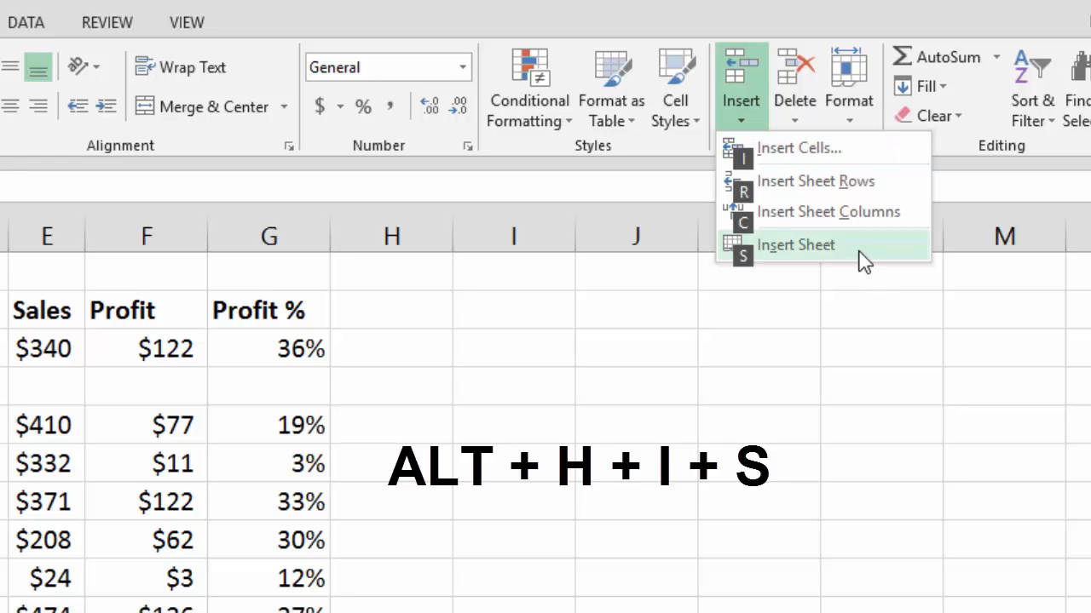
key("s")
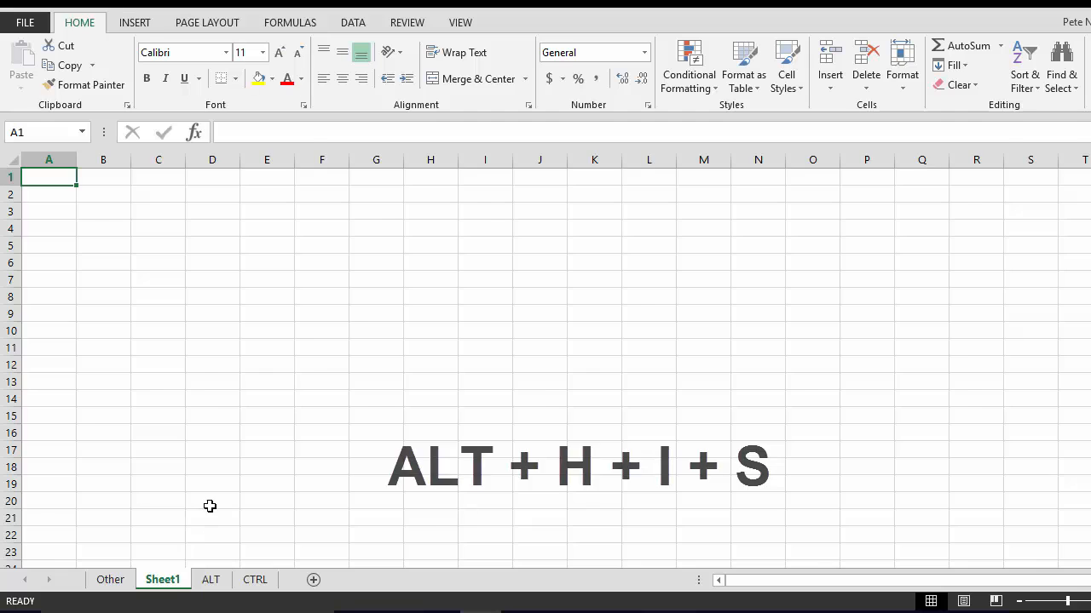
Switch to the ALT sheet and back to Sheet1, and delete the blank Sheet1 worksheet
left_click(206, 583)
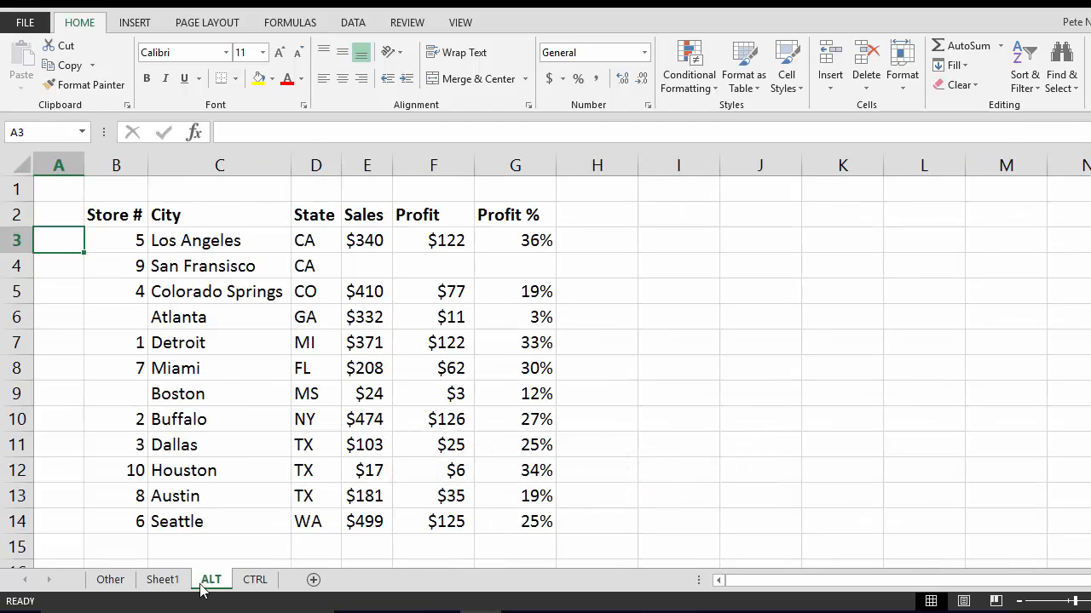
key("ctrl+Page_Up")
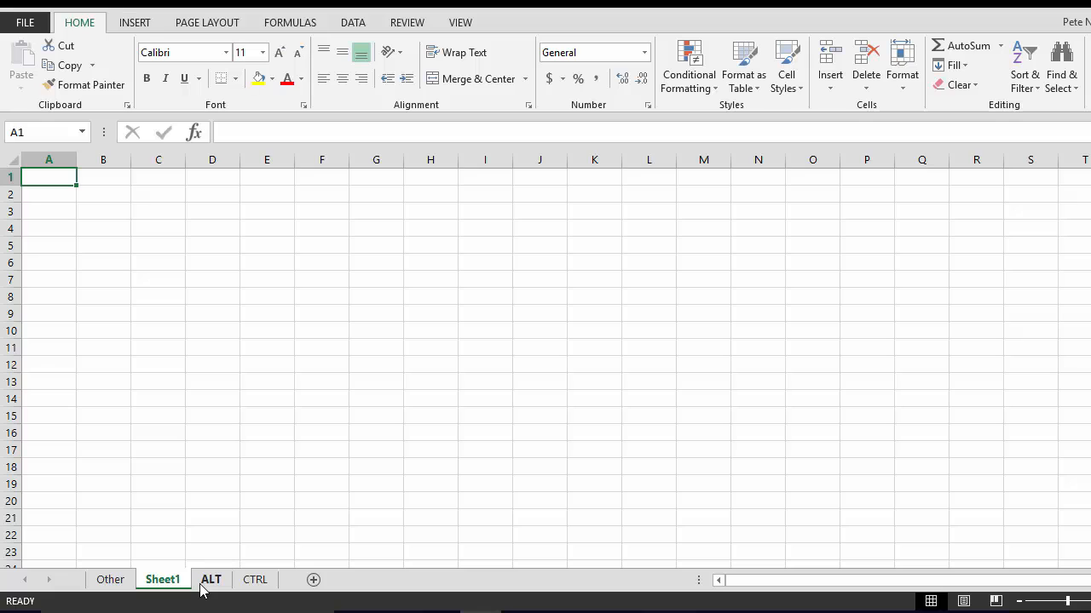
key("alt")
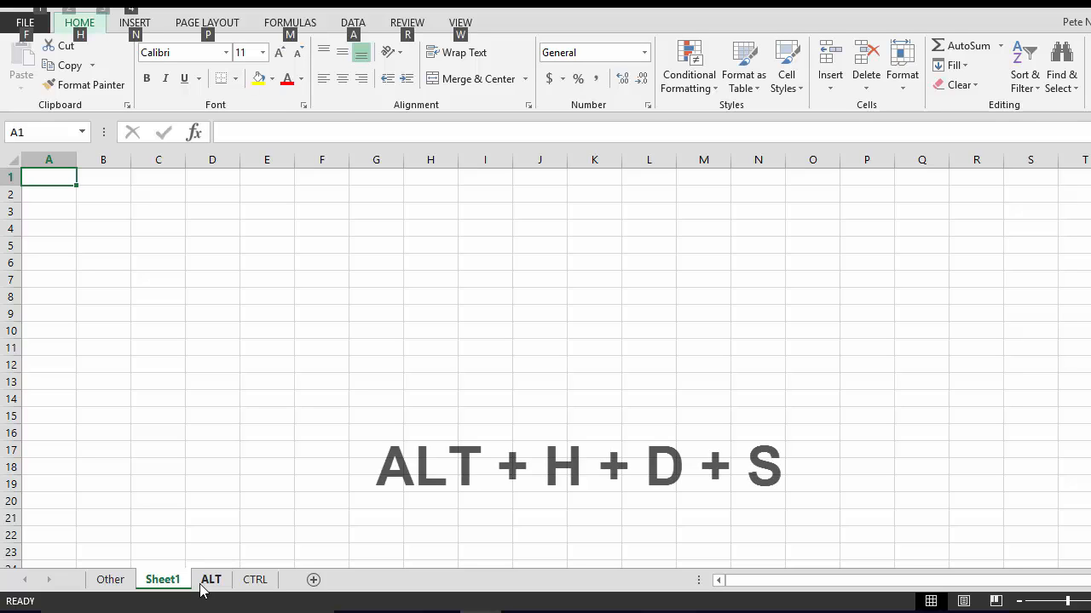
key("h")
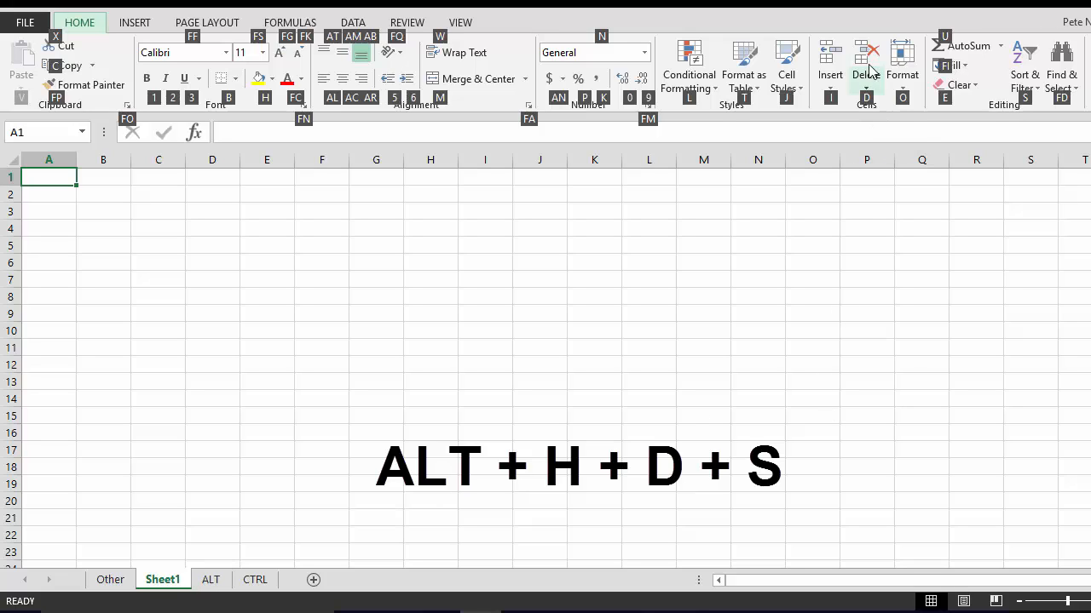
key("d")
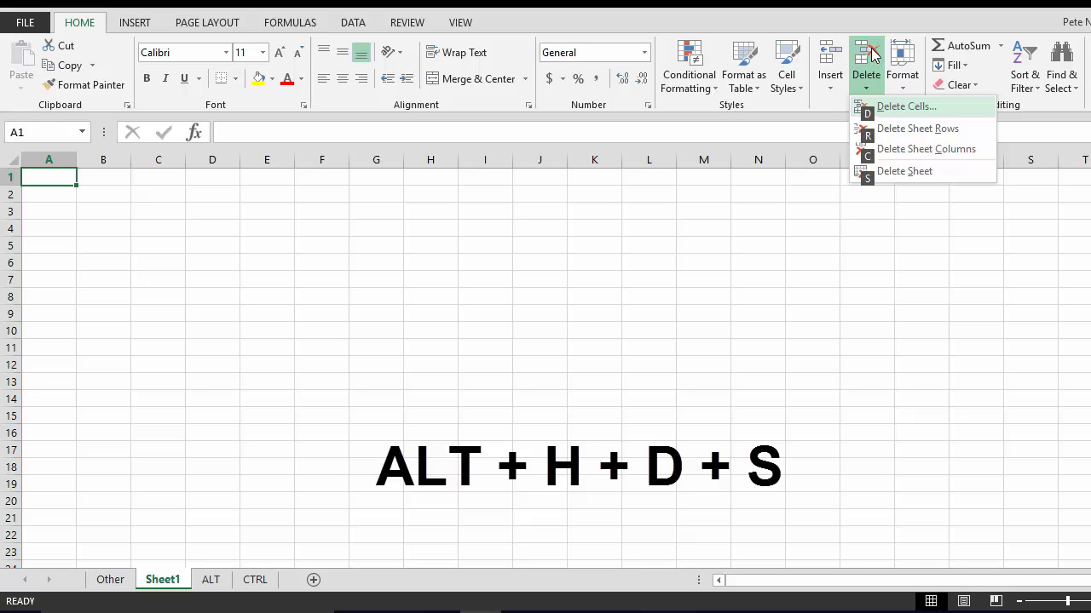
key("s")
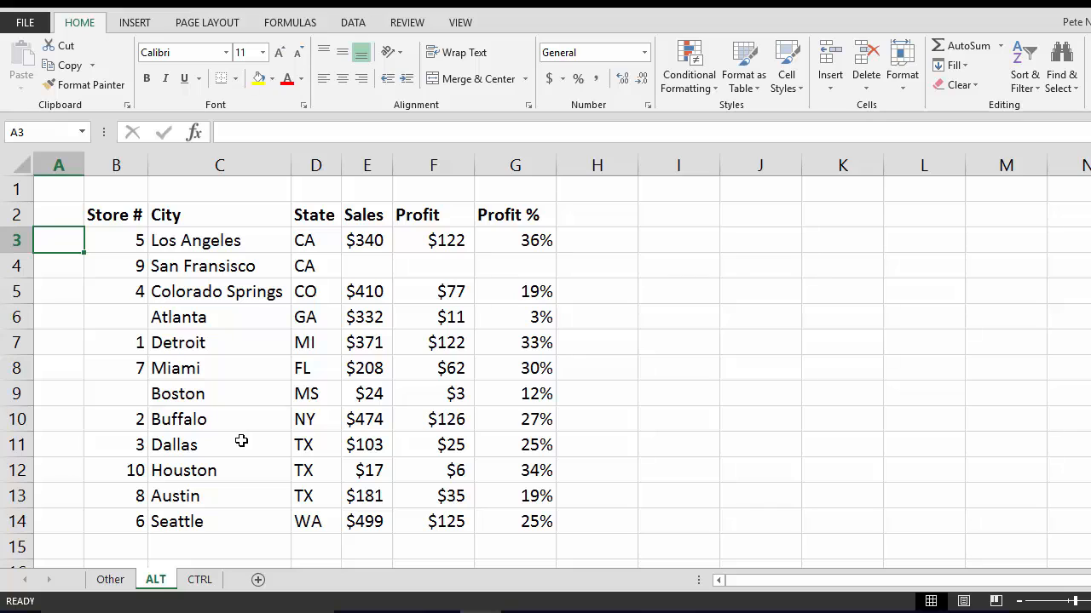
Insert another blank worksheet in front of the ALT sheet
key("alt")
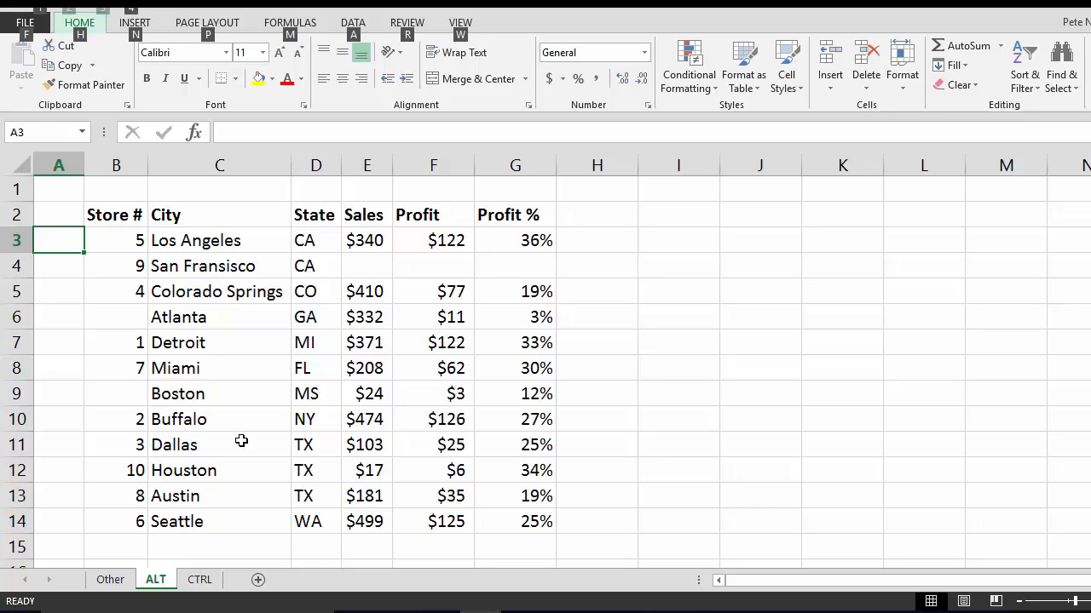
key("h")
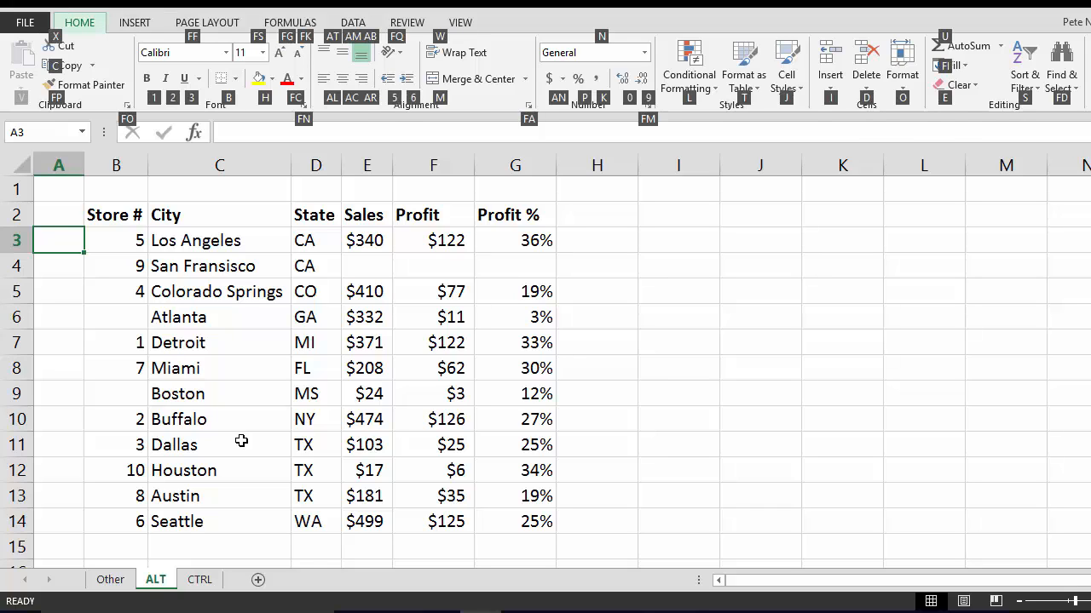
key("i")
key("s")
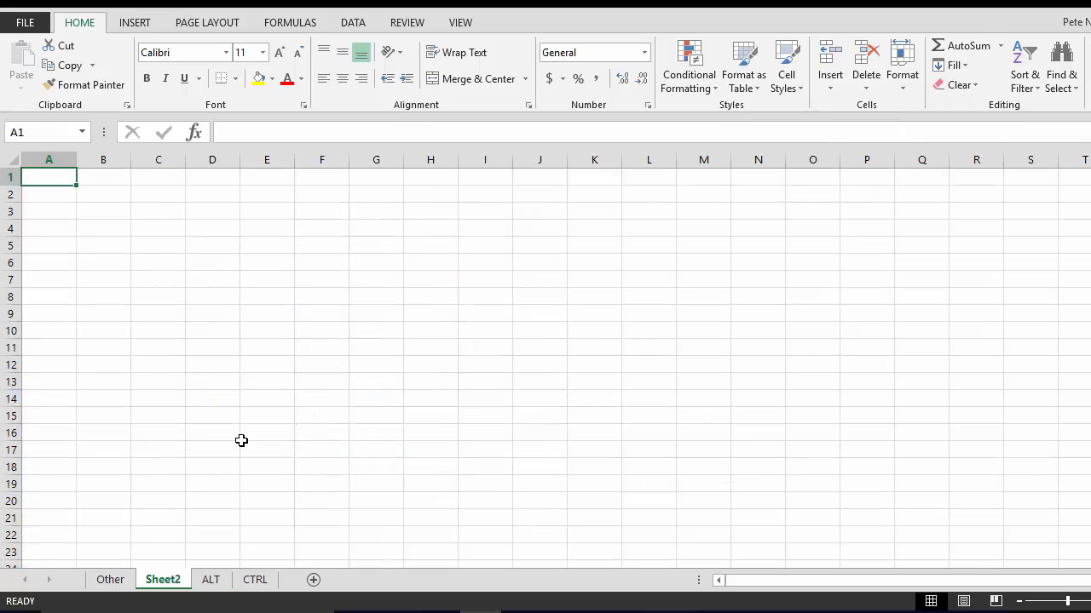
Rename the blank worksheet Sheet2 as "New sheet"
key("alt")
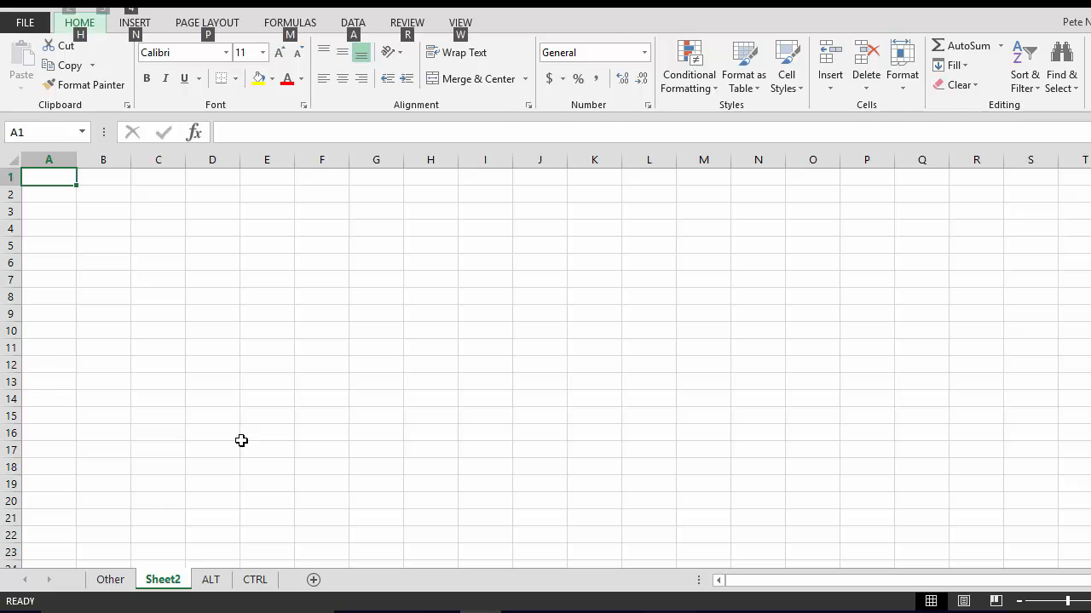
key("h")
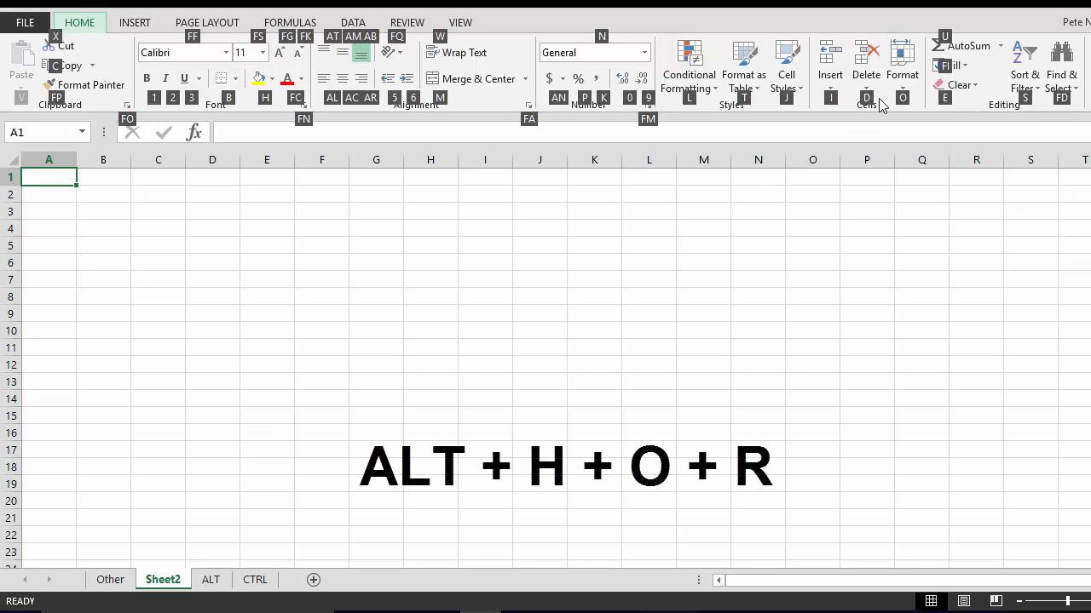
key("o")
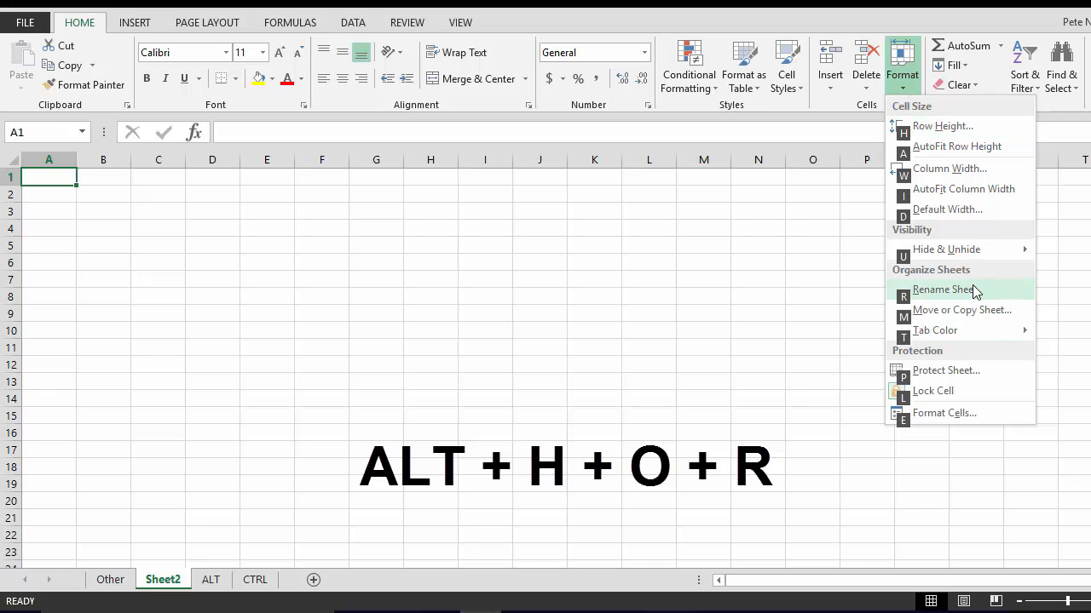
key("r")
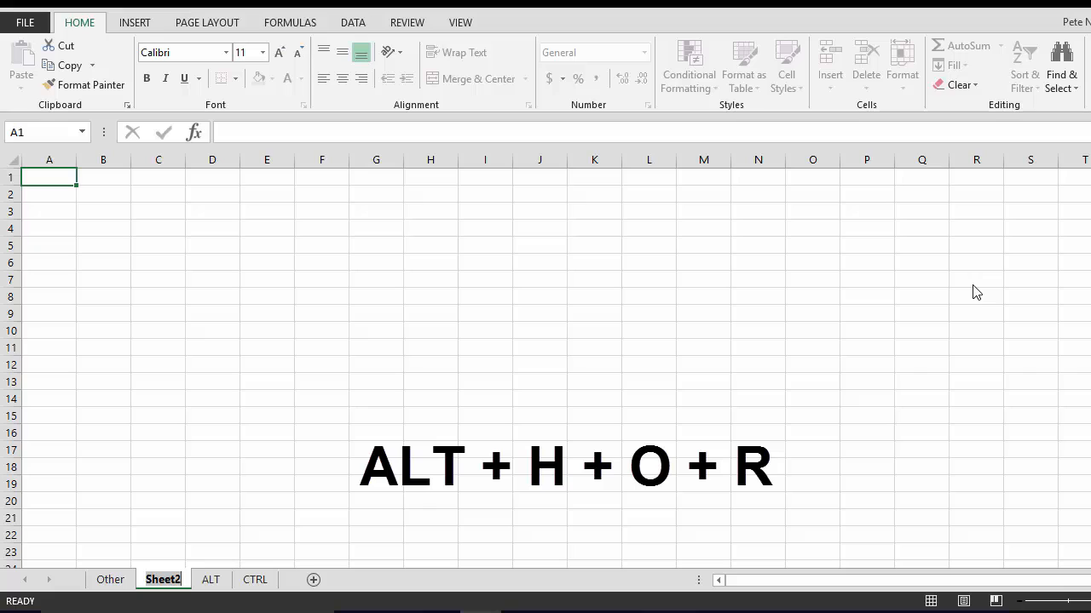
type("New shhet")
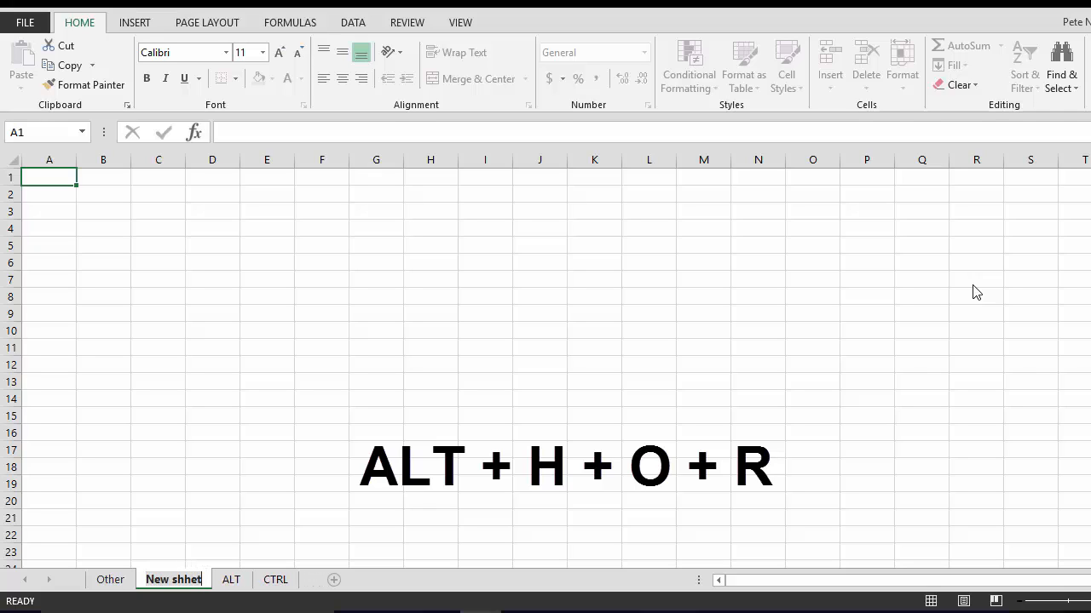
key("BackSpace")
key("BackSpace")
key("BackSpace")
type("eet")
key("Return")
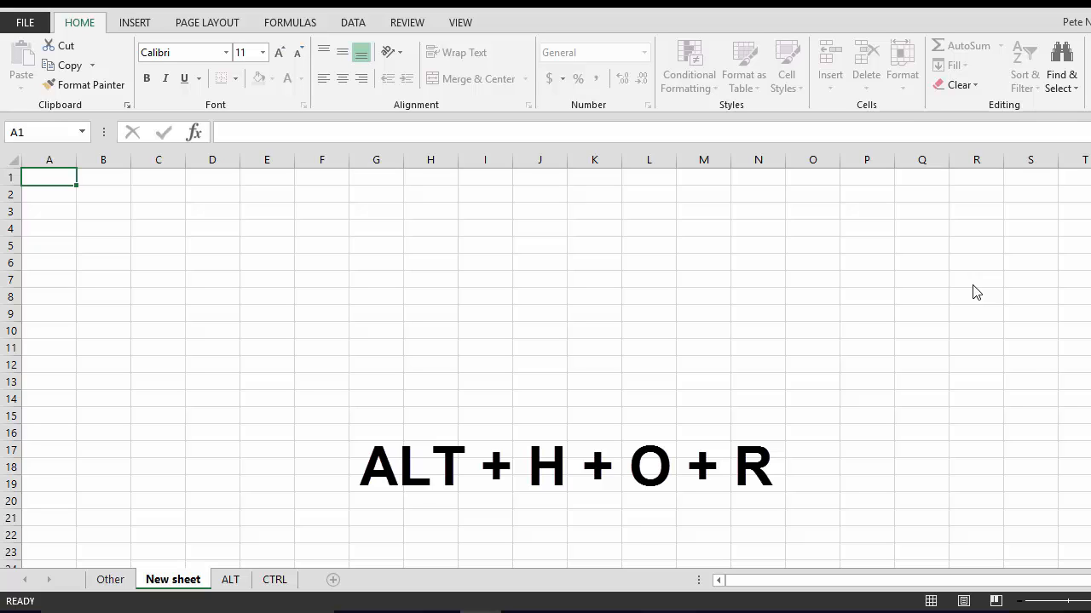
Select cell B2 and hide the worksheet named "New sheet"
key("Down")
key("Right")
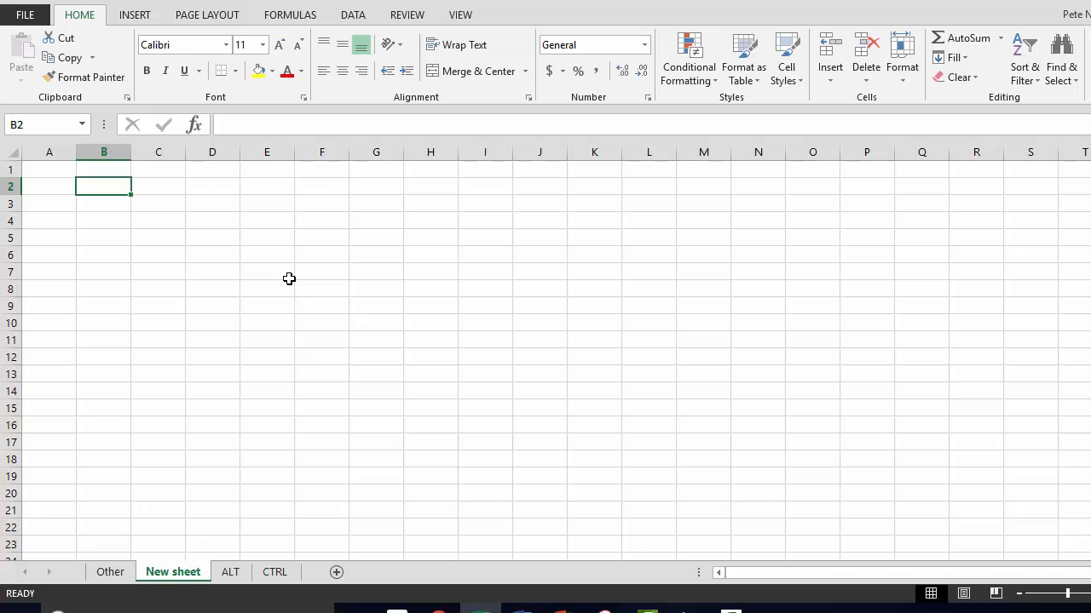
key("alt")
key("h")
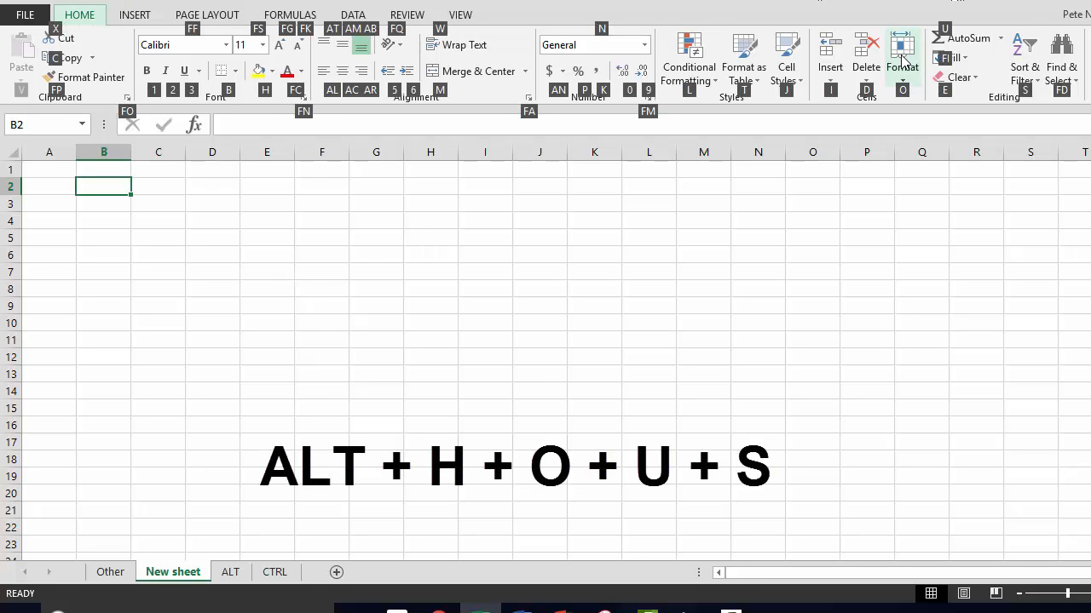
key("o")
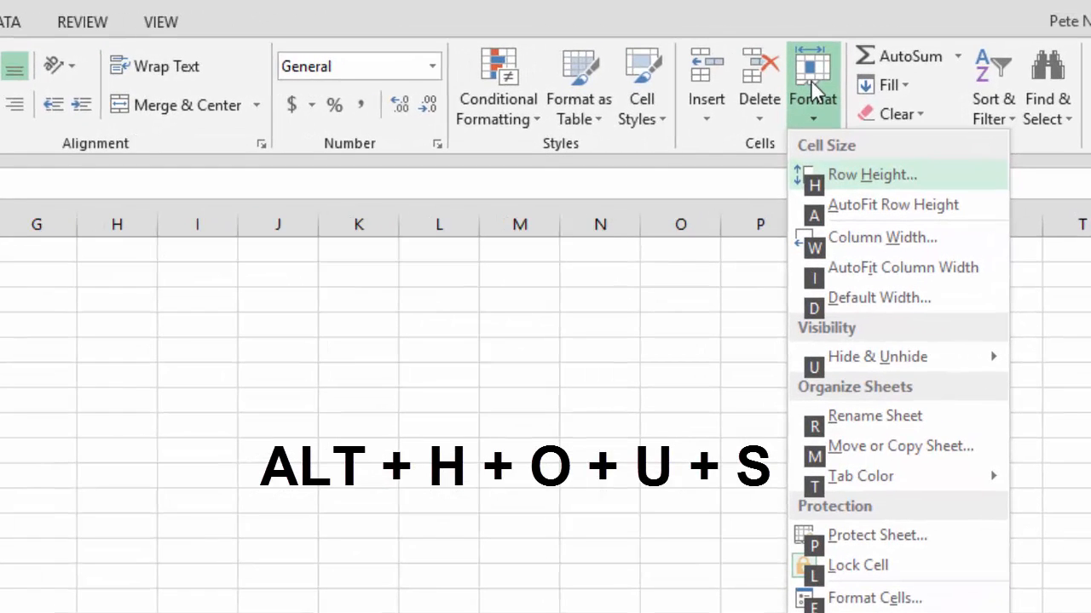
mouse_move(876, 362)
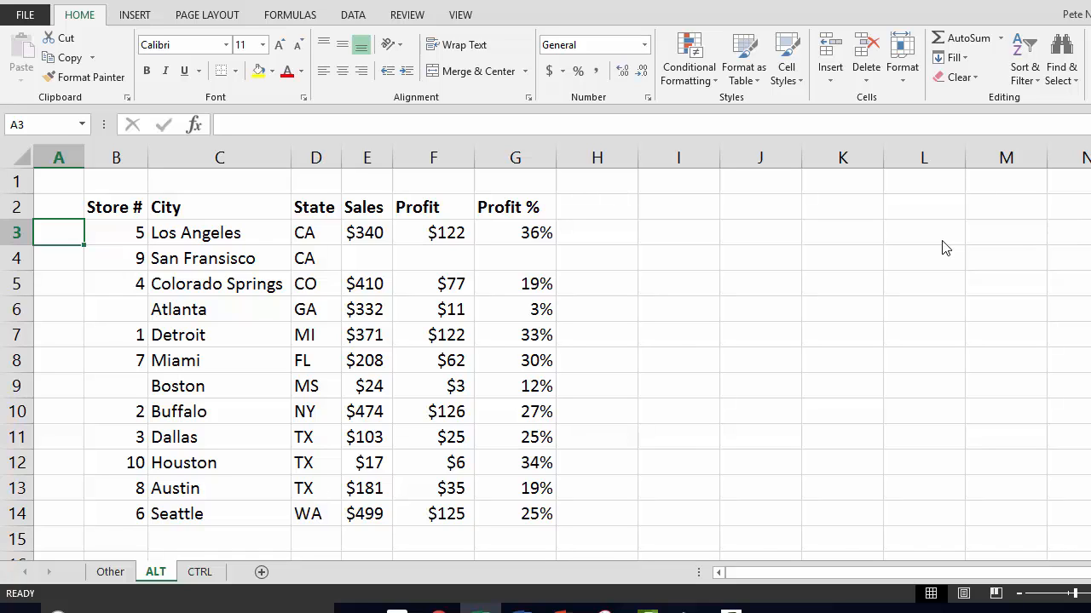
Unhide the worksheet named "New sheet" and select its cell B2
key("alt")
key("h")
key("o")
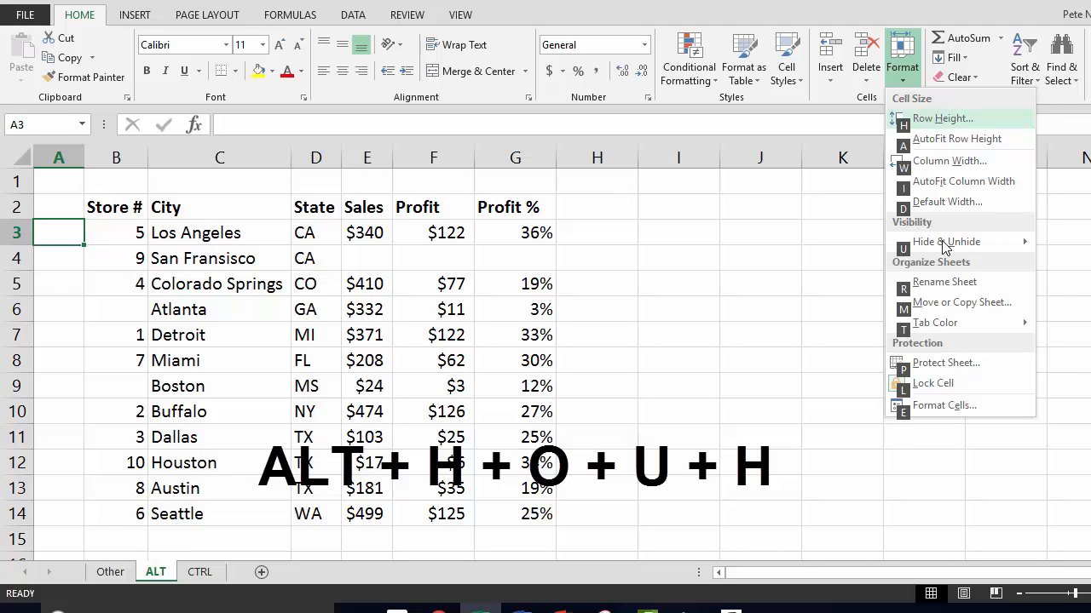
key("u")
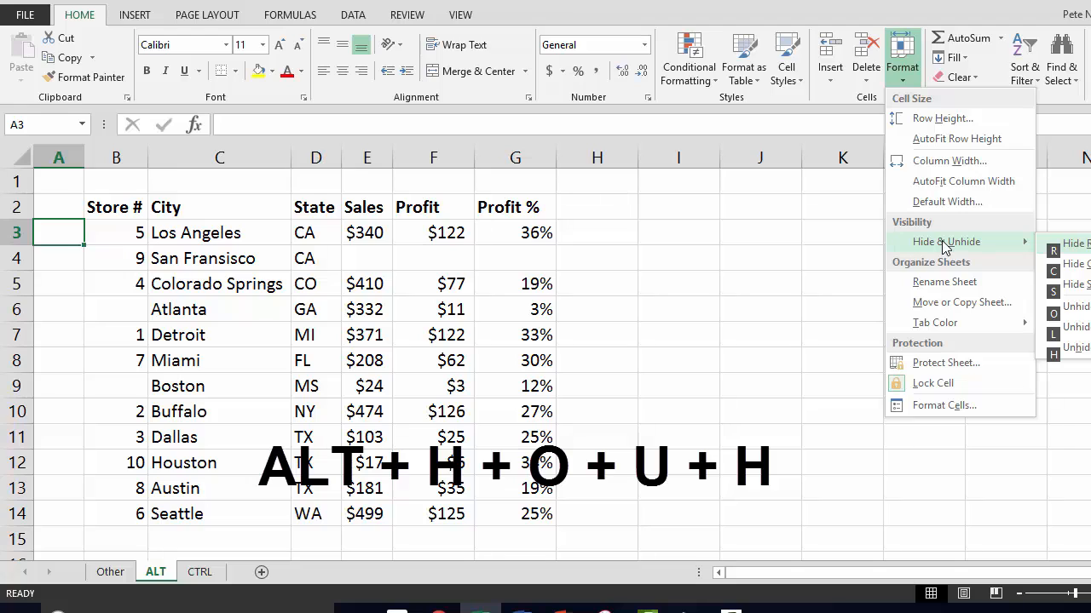
key("h")
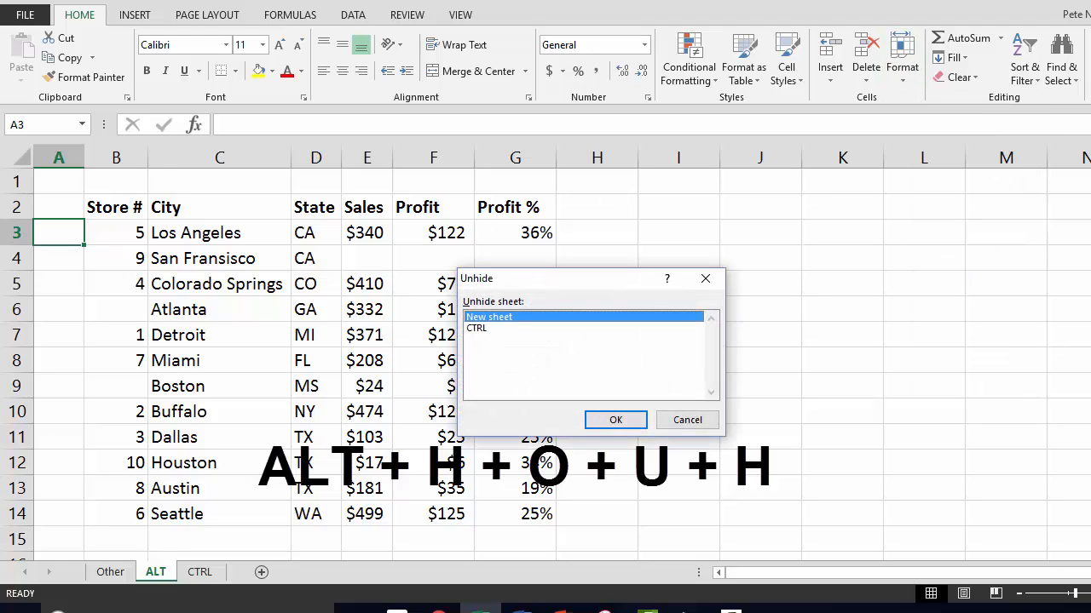
key("Return")
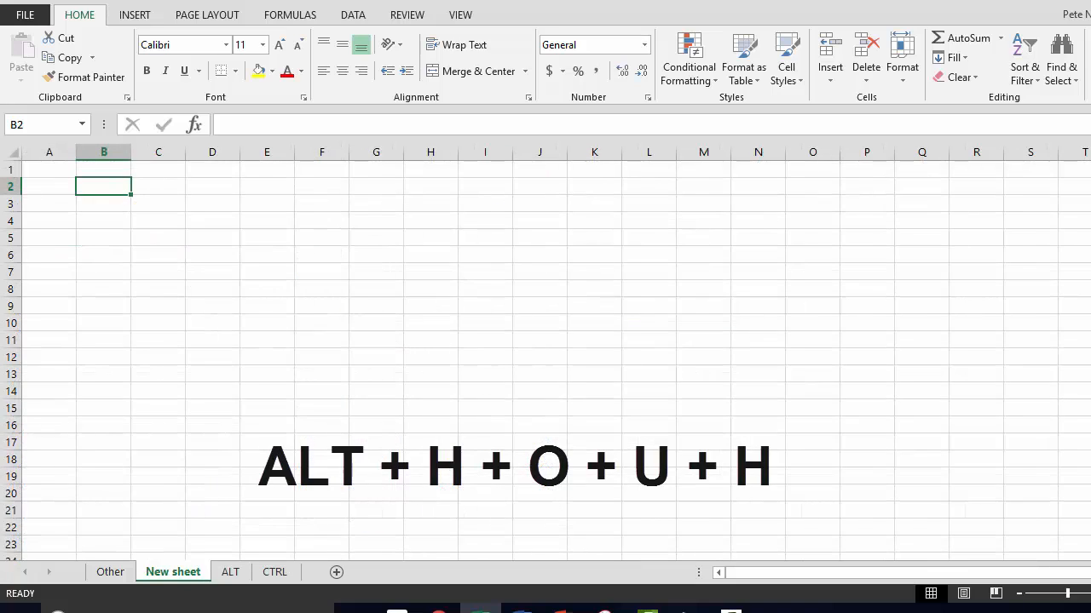
left_click(353, 322)
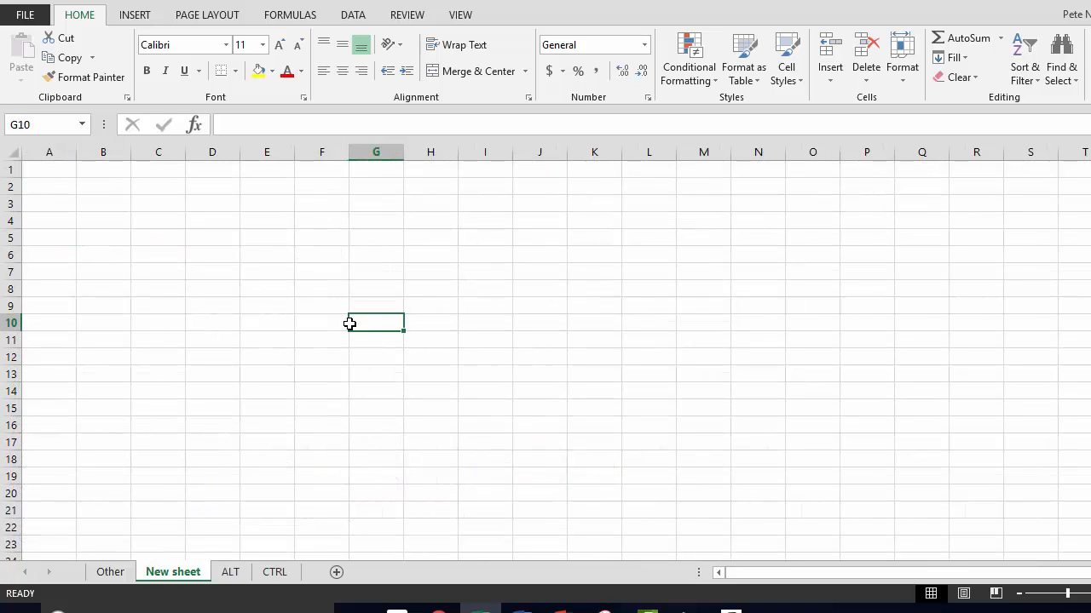
left_click(108, 184)
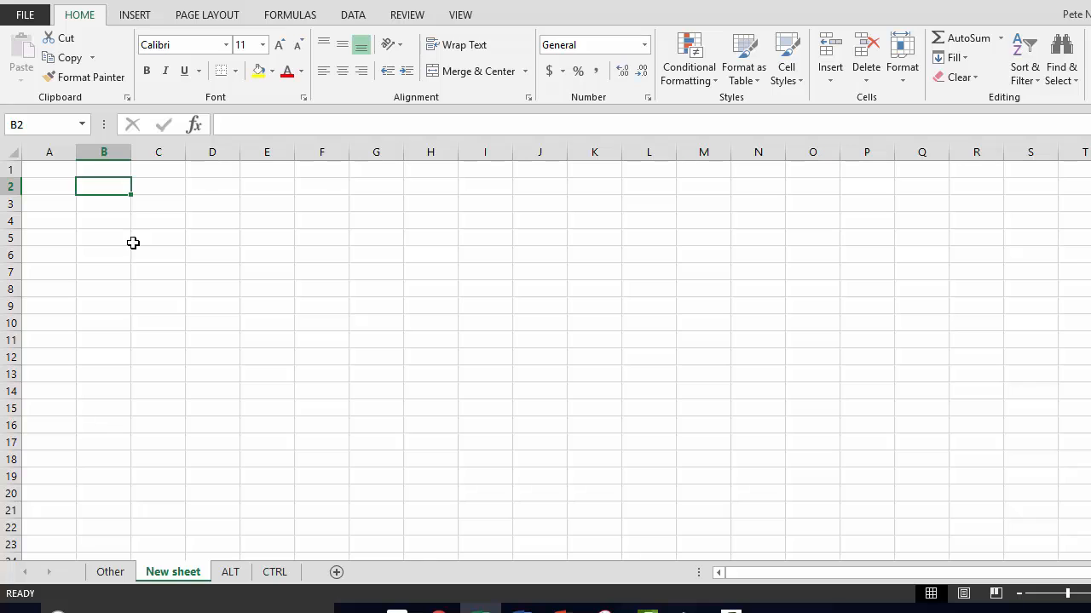
On the CTRL sheet, narrow the Sales column E until it is slightly narrower than its header text
left_click(274, 574)
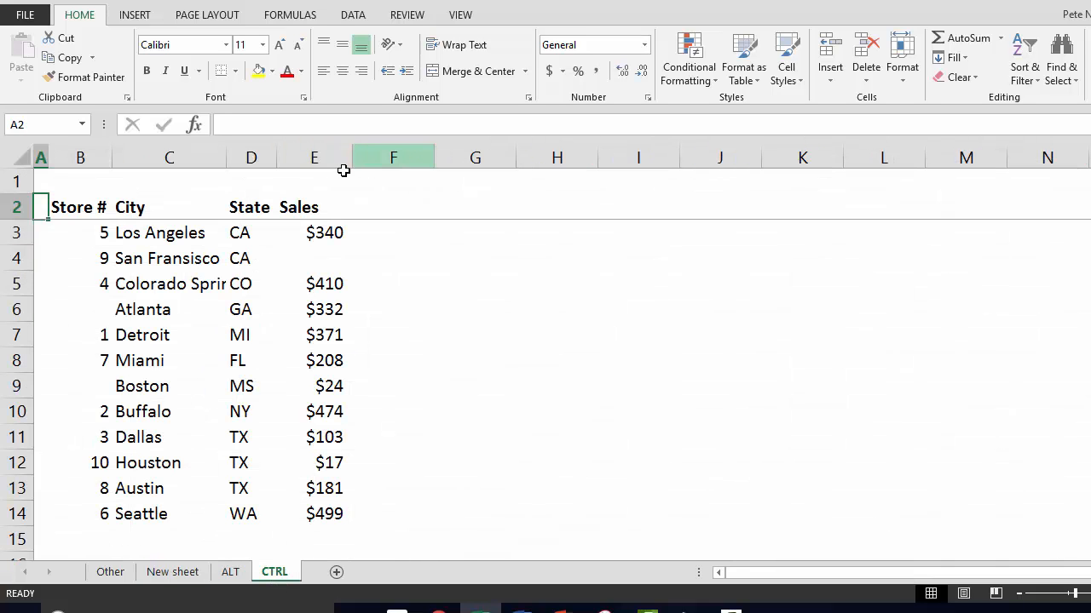
left_click_drag(353, 156, 311, 159)
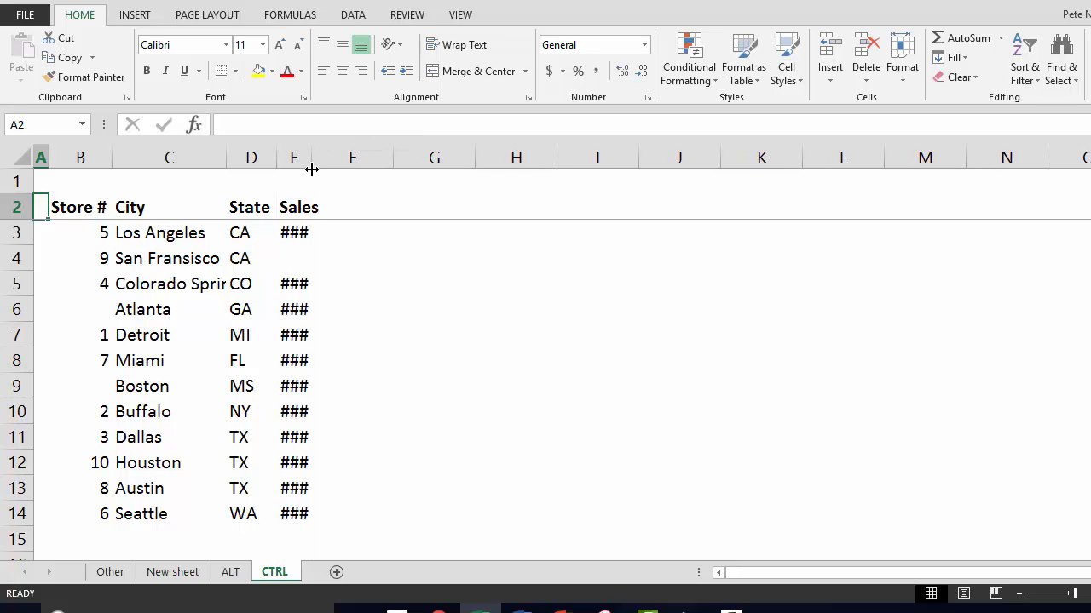
Select the Sales data upward from cell E14 through the header in E2
left_click(294, 213)
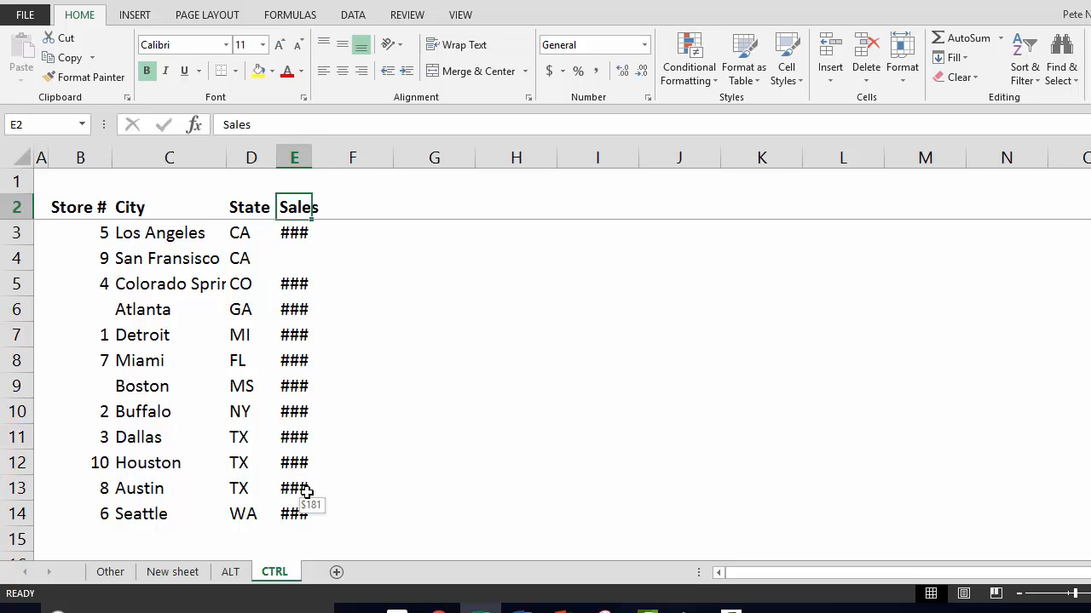
key("Down")
key("Down")
key("Down")
key("Down")
key("Down")
key("Down")
key("Down")
key("Down")
key("Down")
key("Down")
key("Down")
key("Down")
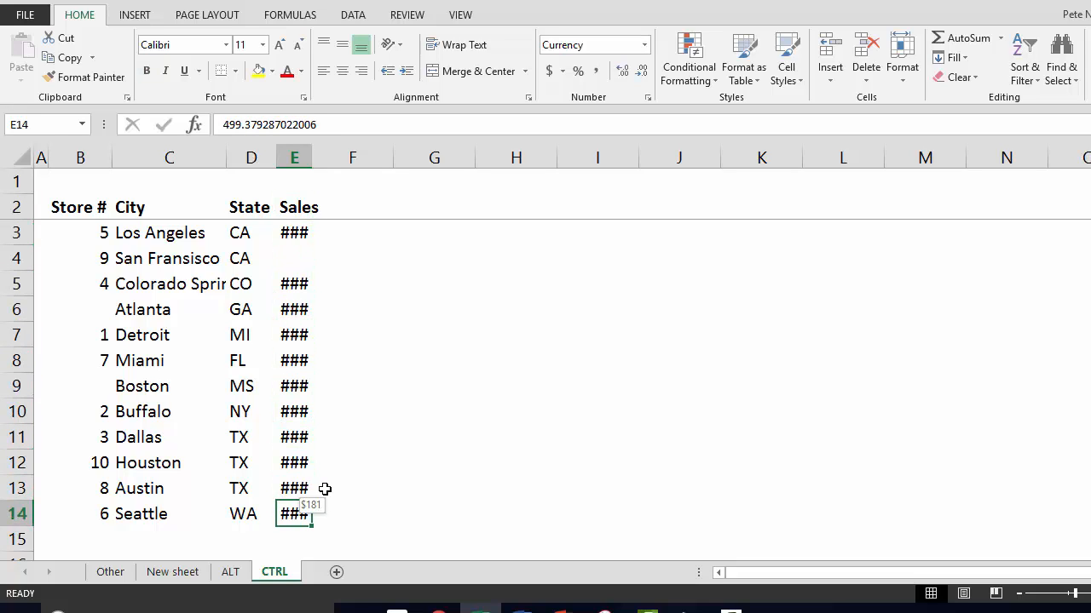
key("ctrl+shift+Up")
key("ctrl+shift+Up")
key("ctrl+shift+Up")
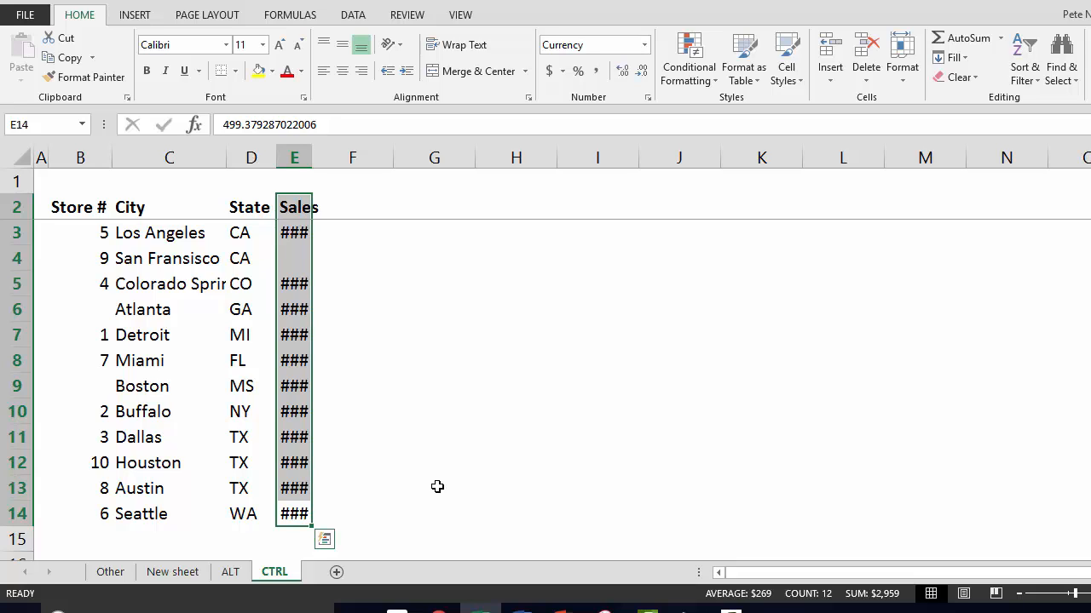
Autofit the column width to the selected Sales range, and undo the width change
key("alt")
key("h")
key("o")
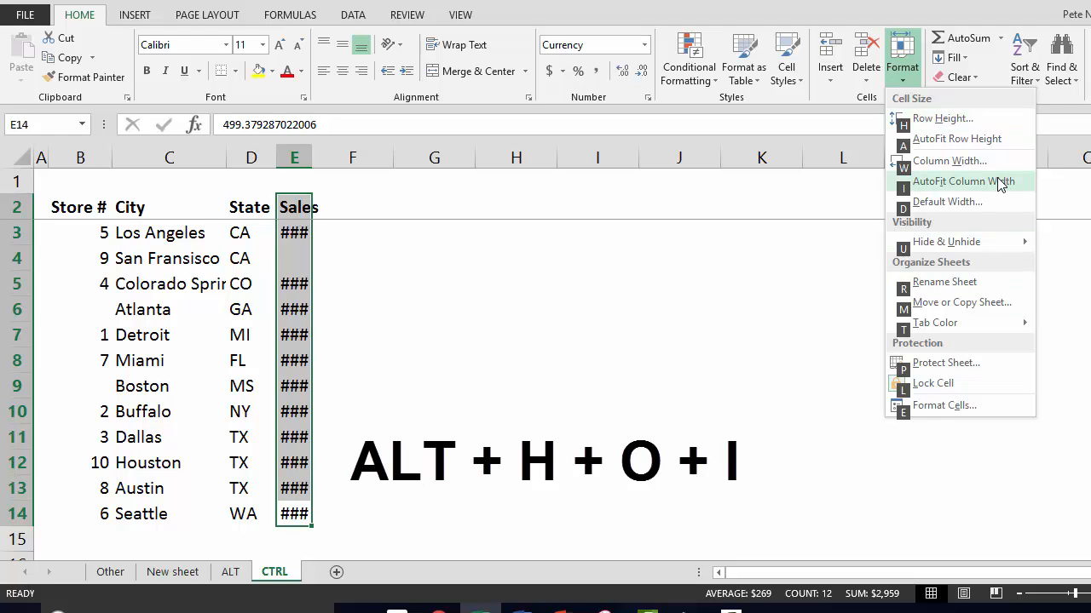
key("i")
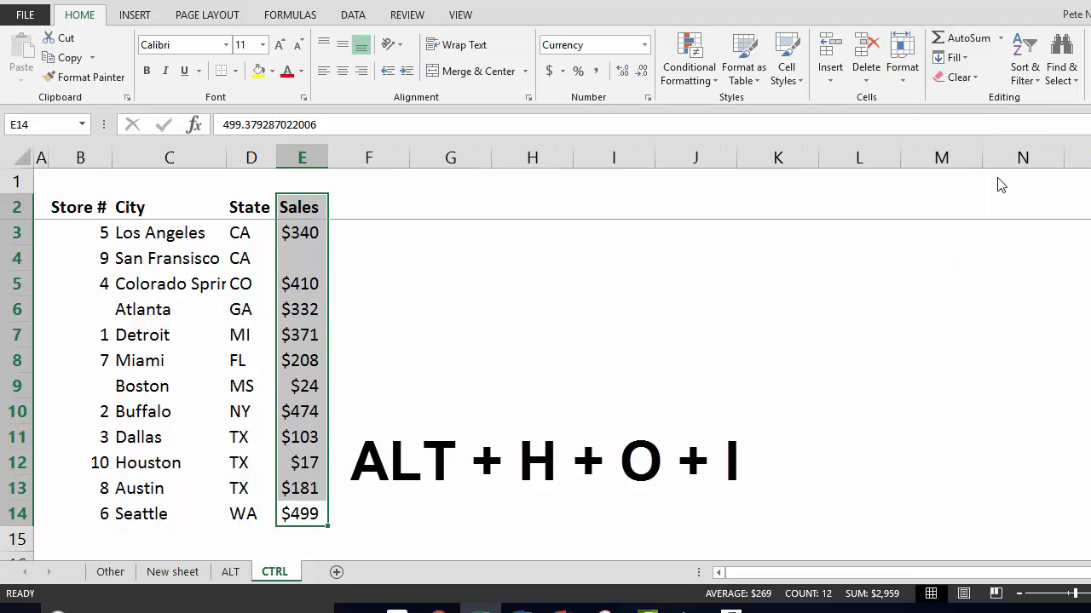
key("ctrl+z")
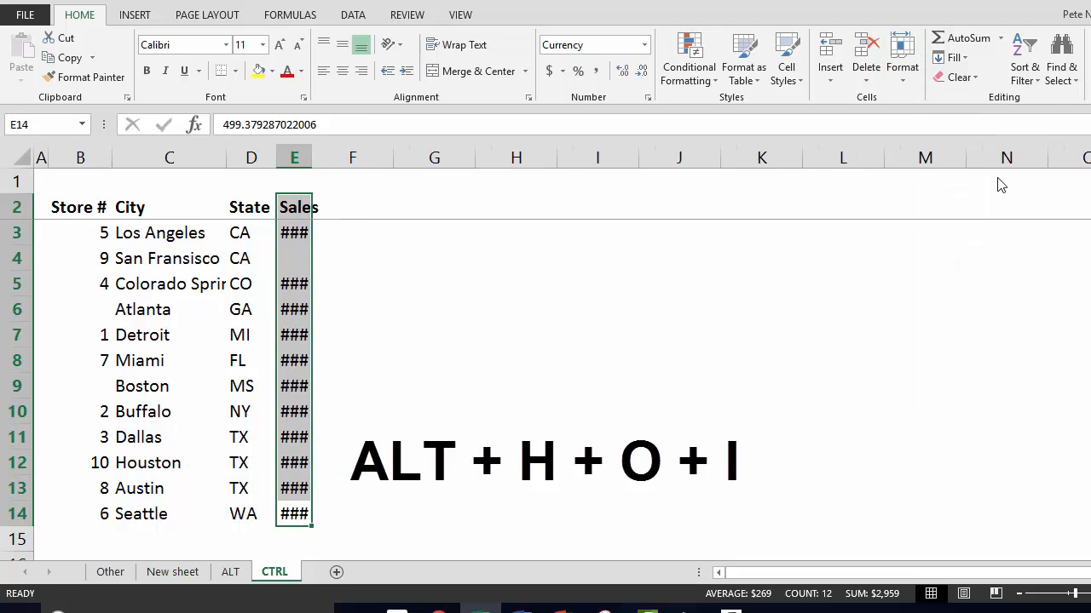
Autofit the width of column E to the selected Sales range
key("alt+h")
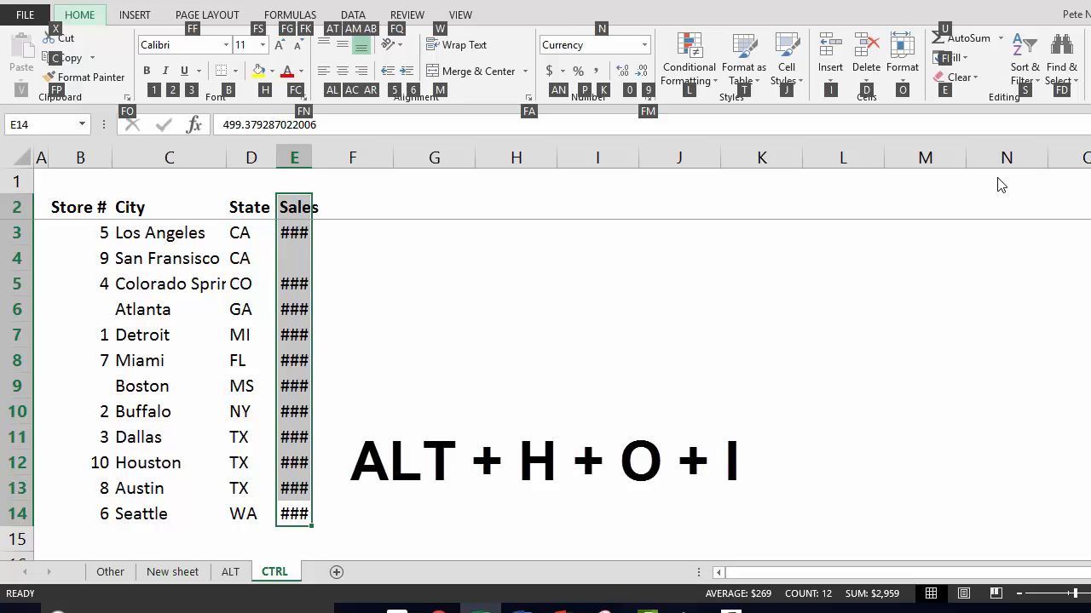
key("o")
key("i")
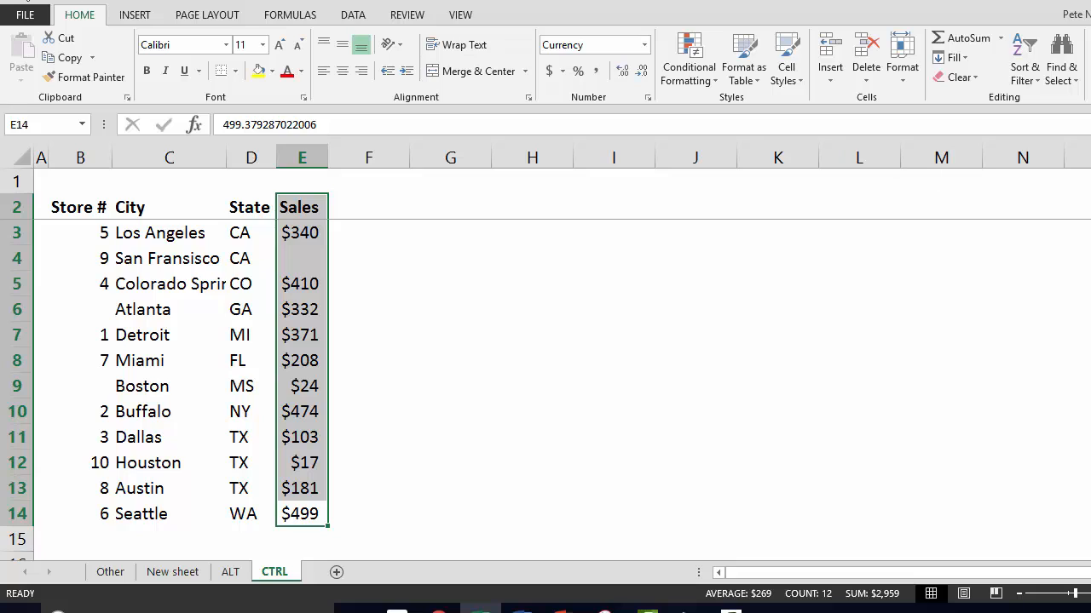
Make header row 2 about twice as tall and select the Sales header in E2
left_click(169, 237)
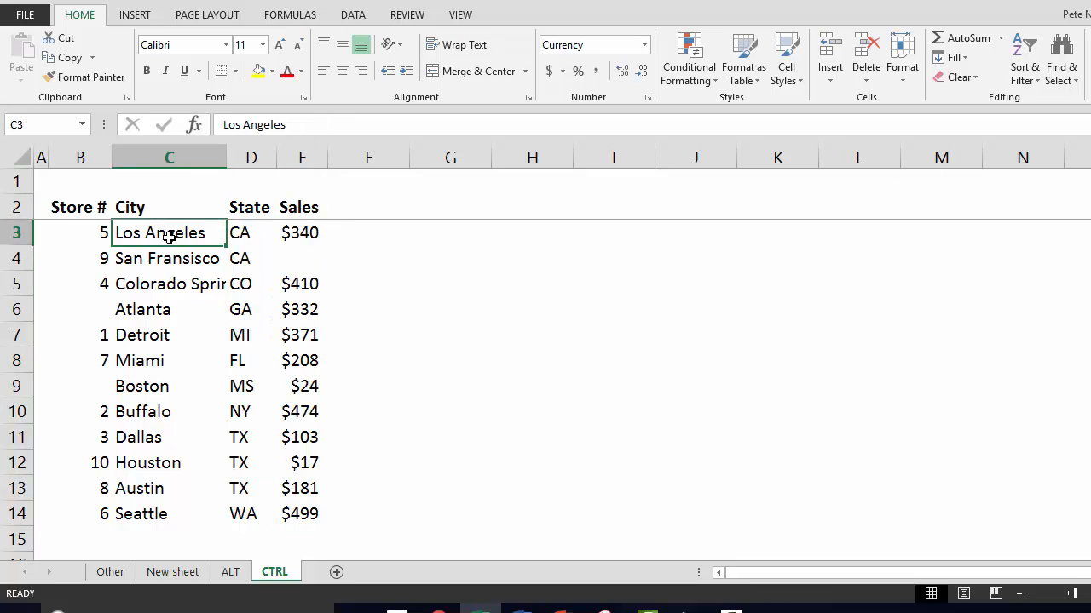
left_click_drag(11, 218, 10, 242)
left_click(291, 224)
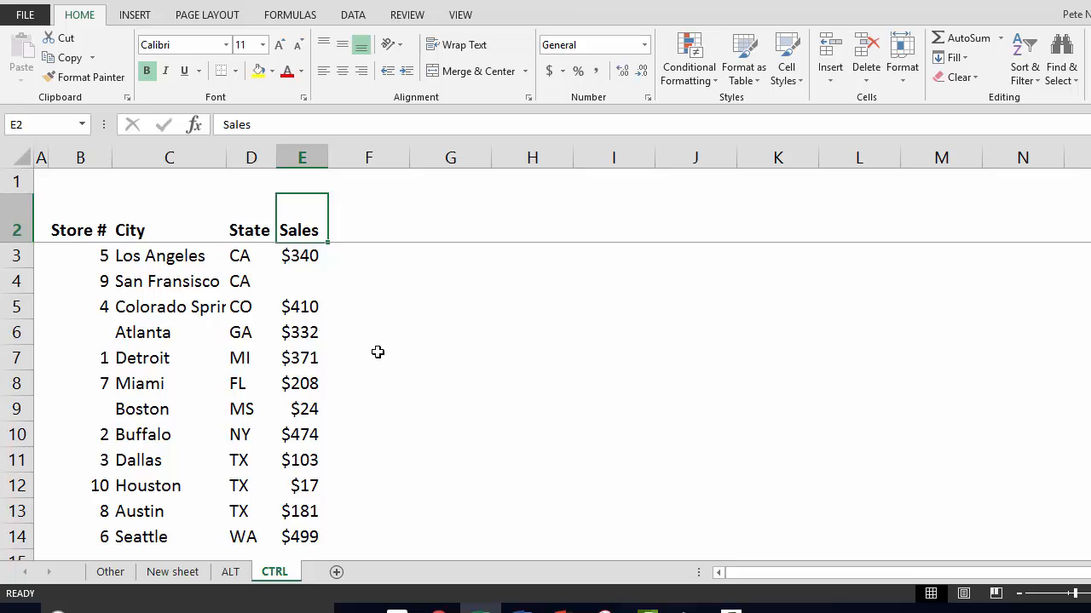
Autofit the height of header row 2, and undo the height change
key("alt")
key("h")
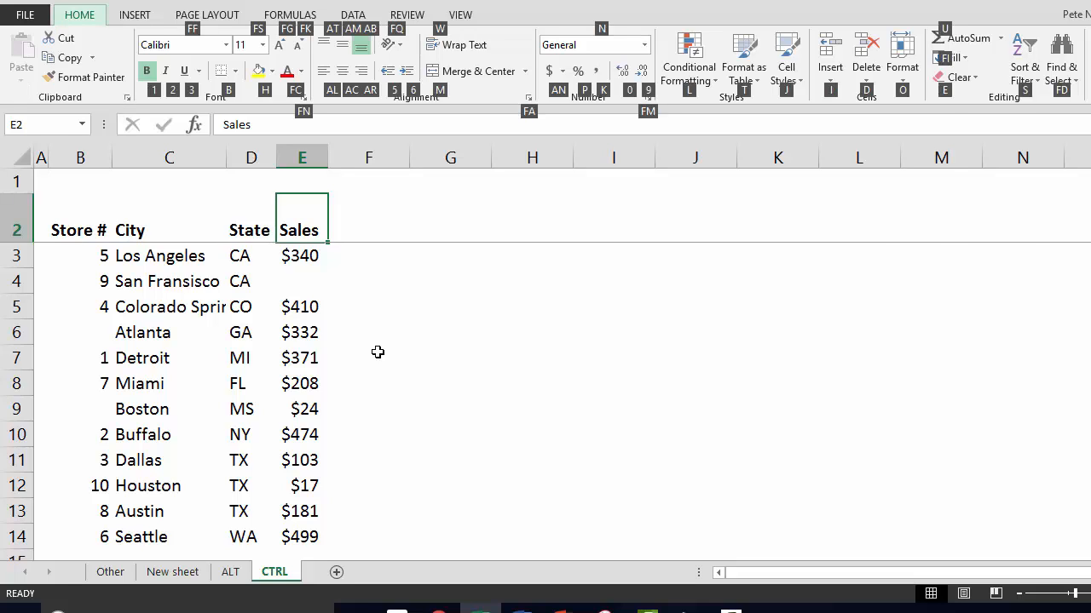
key("o")
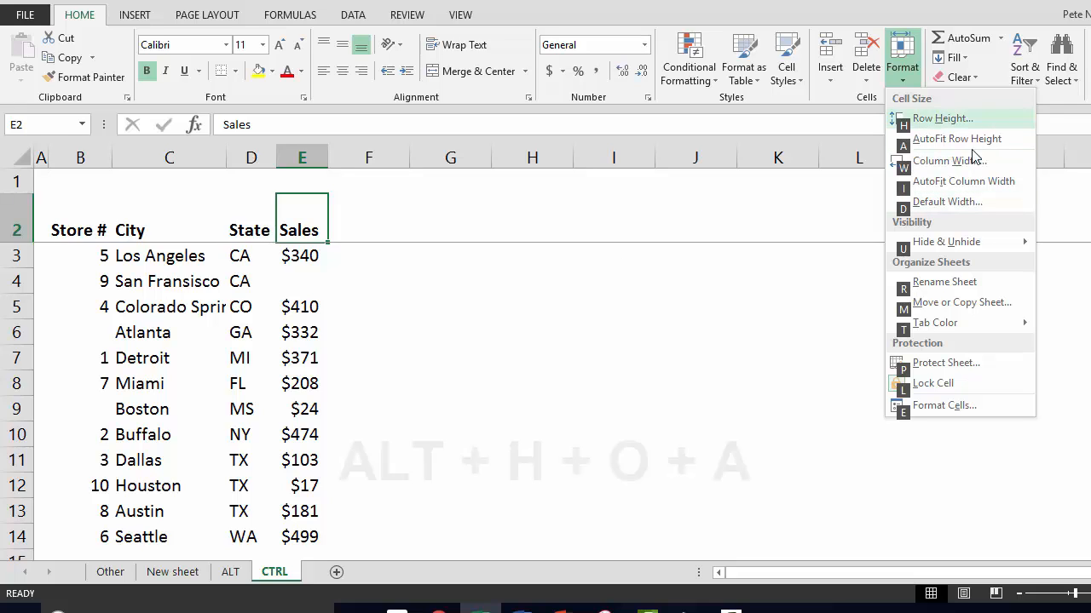
key("a")
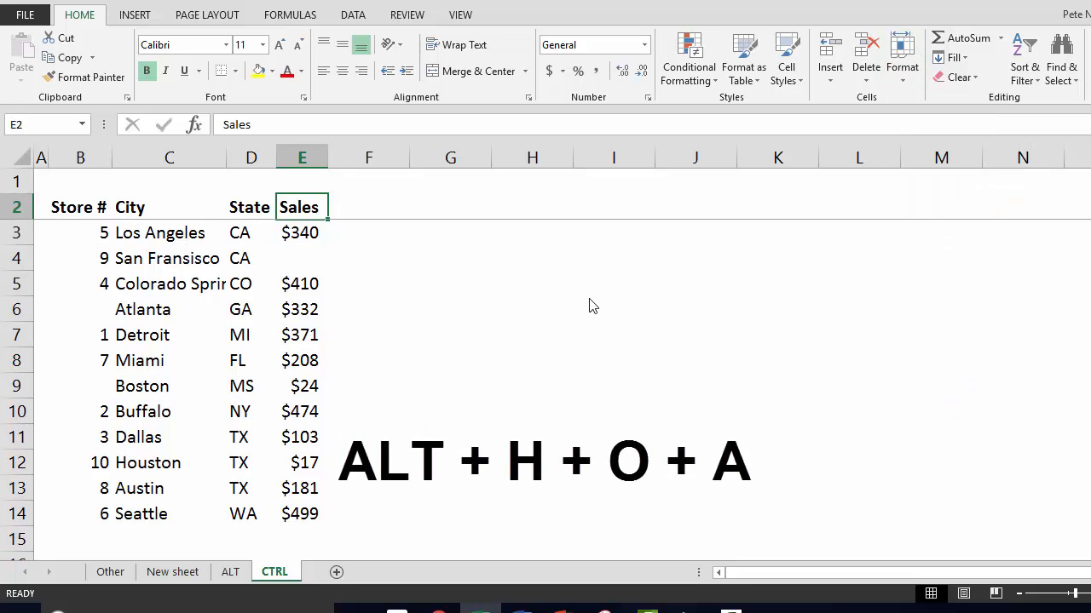
key("ctrl+z")
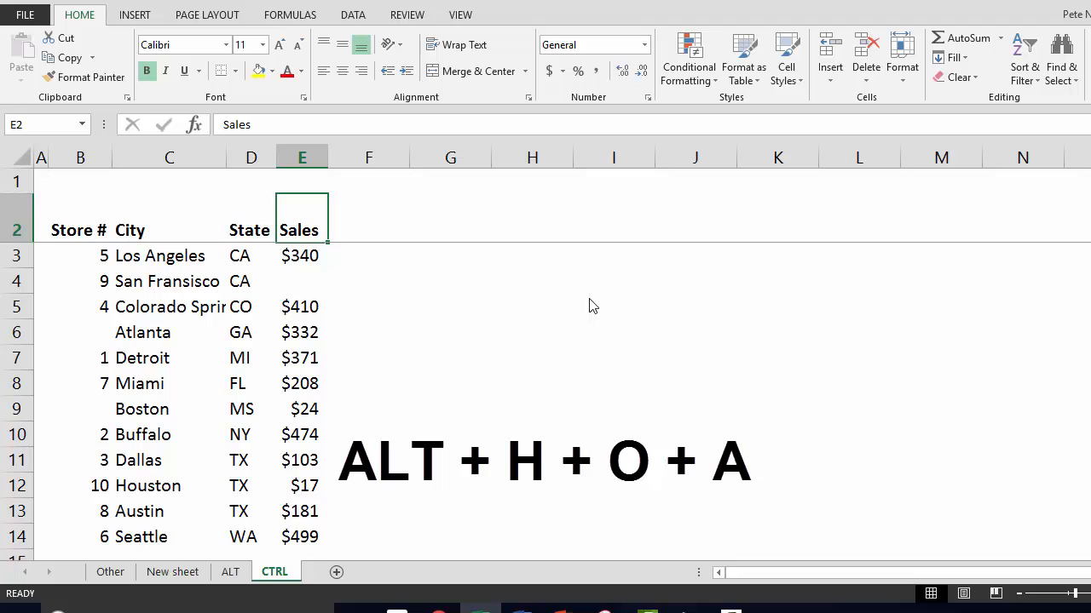
Autofit the row height of the header row from cell E2
key("alt+h")
key("o")
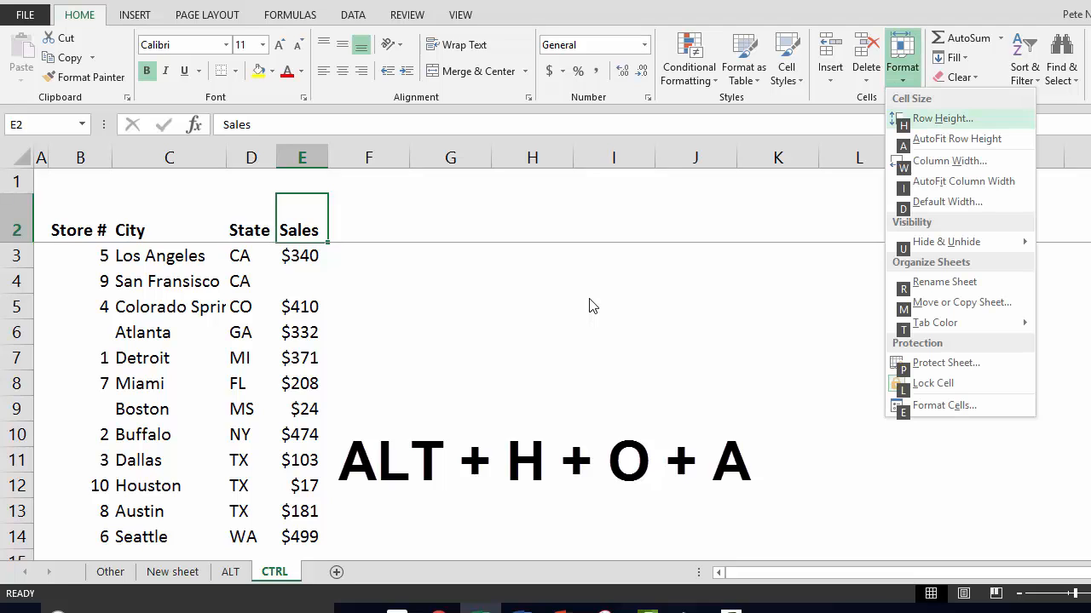
key("a")
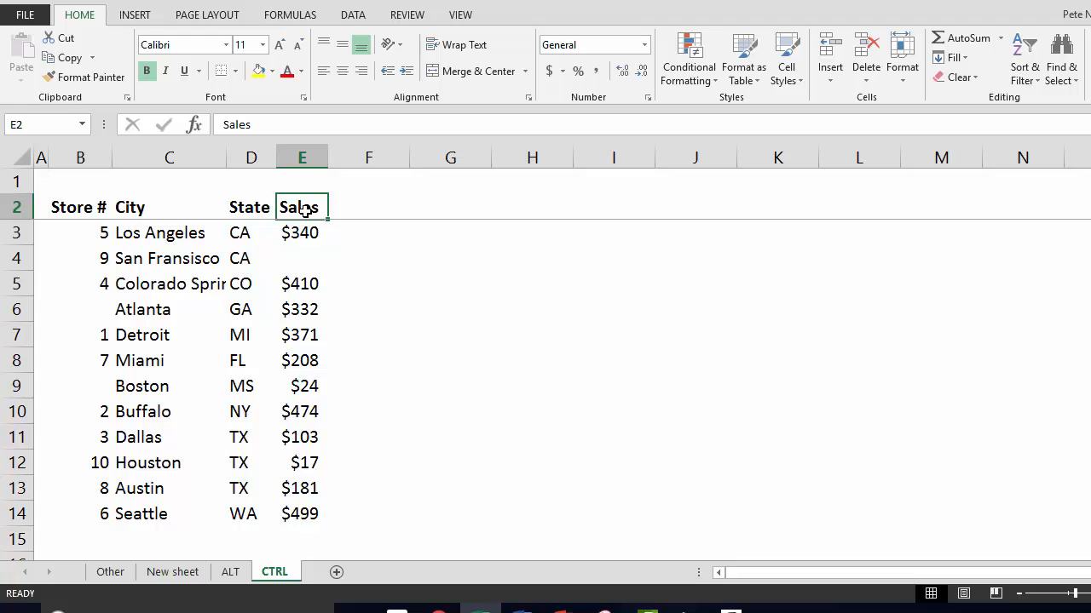
Fill Atlanta's Sales cell E6 with orange from the standard colors
key("Down")
key("Down")
key("Down")
key("Down")
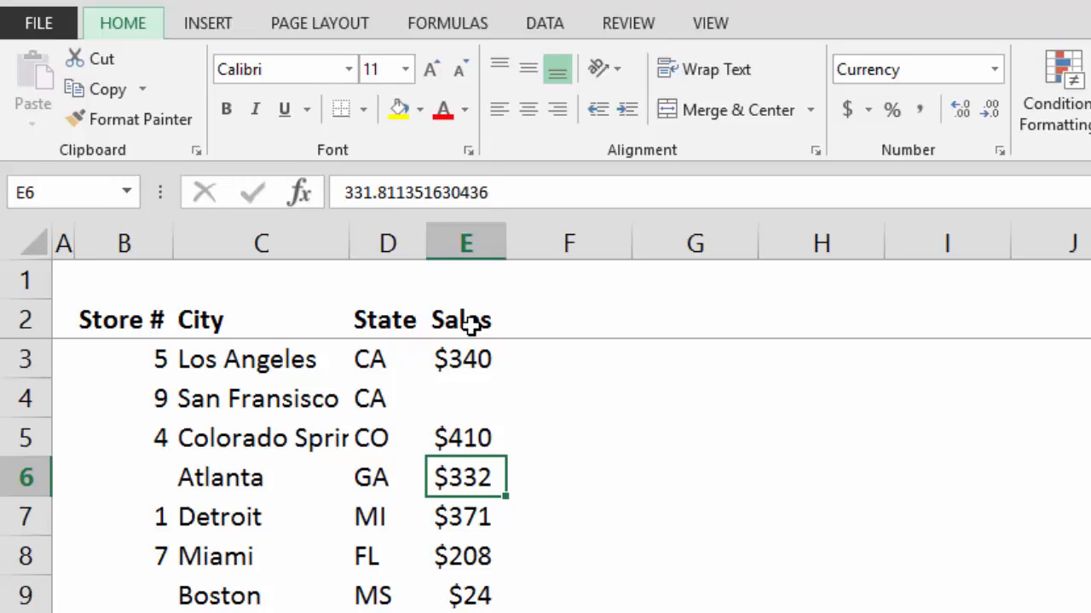
key("alt")
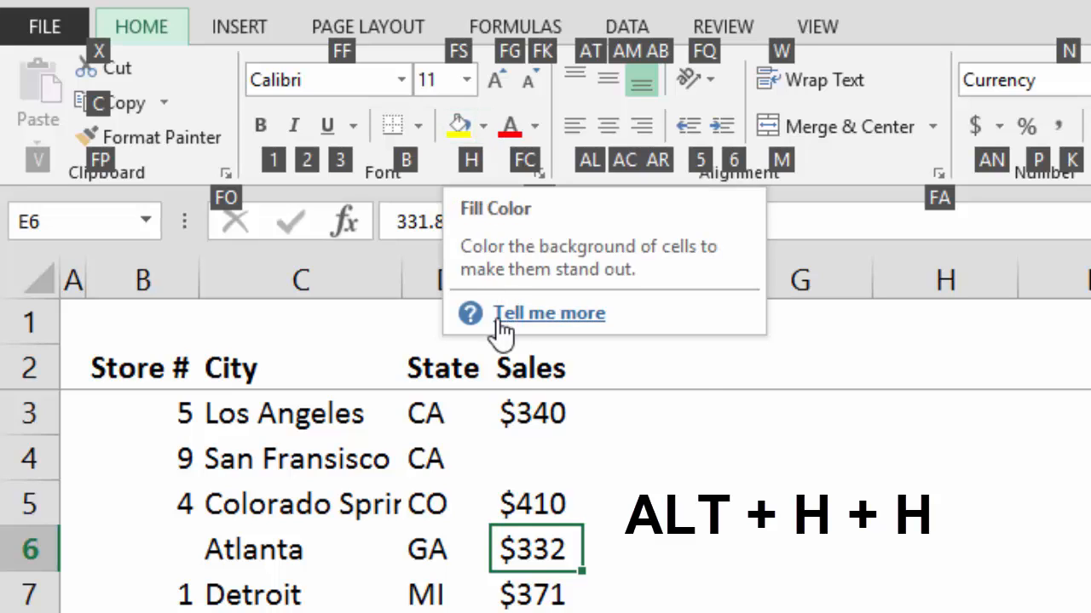
key("h")
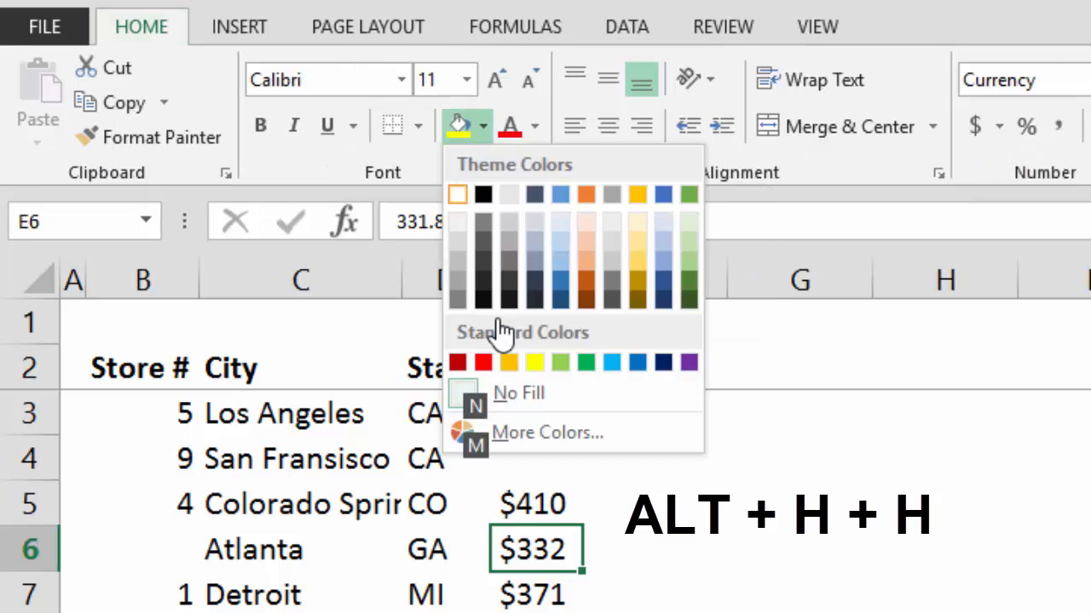
key("Down")
key("Right")
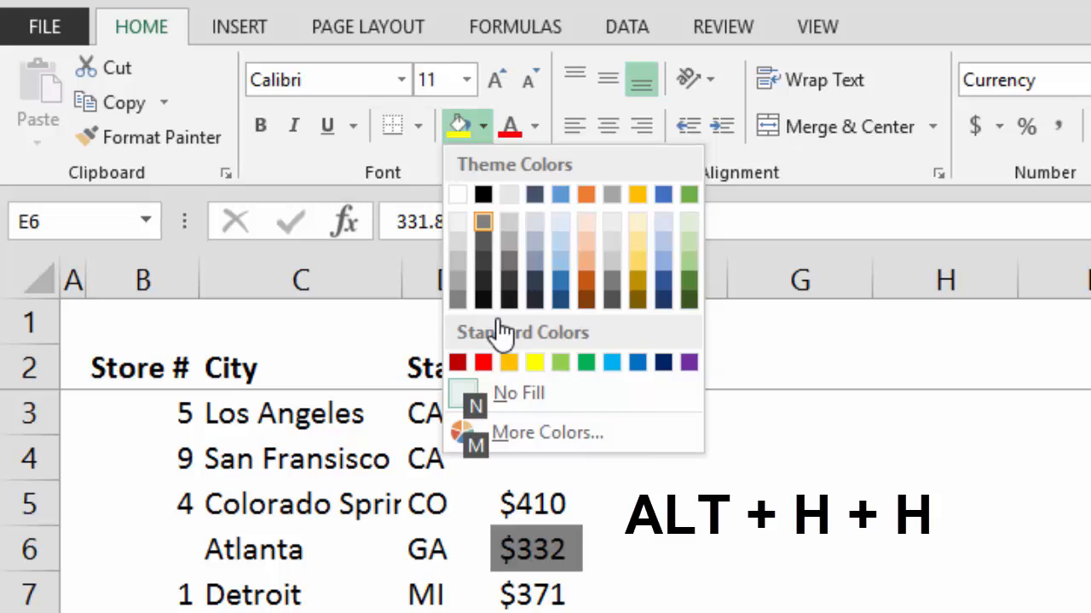
key("Right")
key("Down")
key("Down")
key("Right")
key("Right")
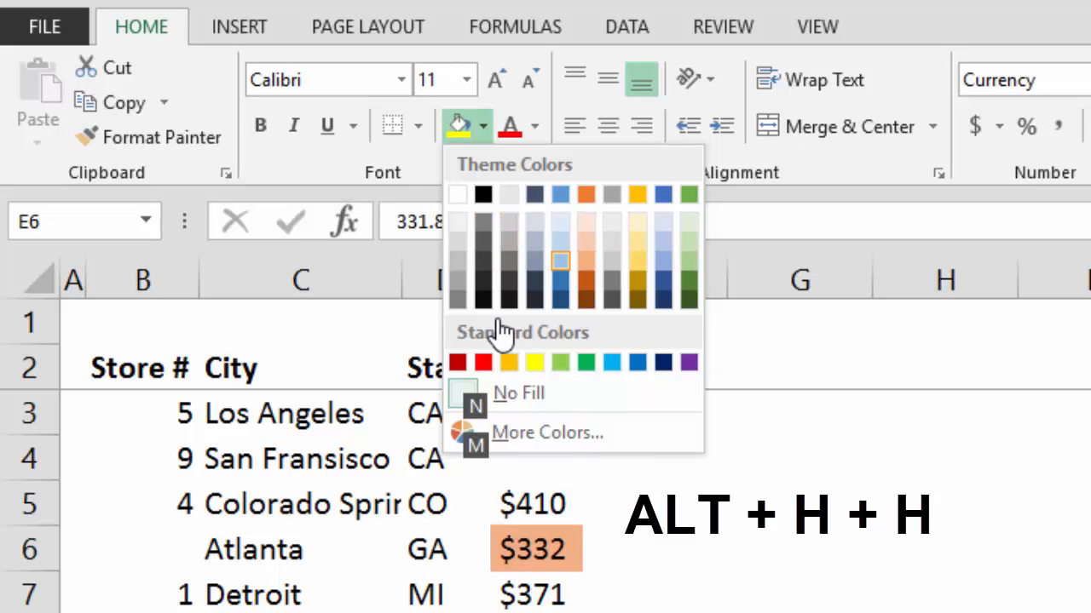
key("Right")
key("Right")
key("Right")
key("Up")
key("Right")
key("Down")
key("Left")
key("Left")
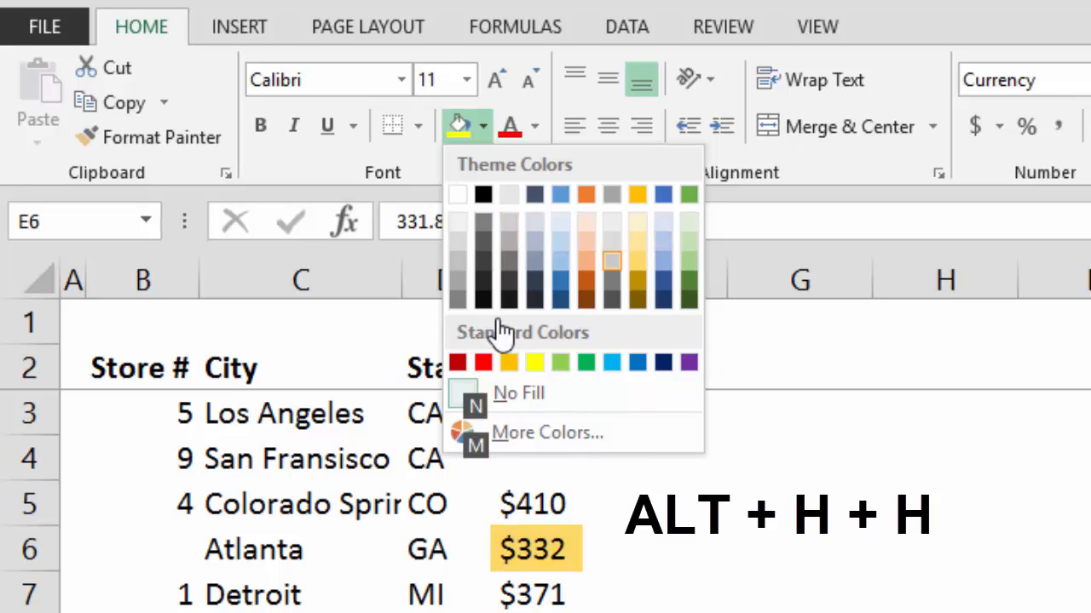
key("Left")
key("Left")
key("Down")
key("Down")
key("Down")
key("Left")
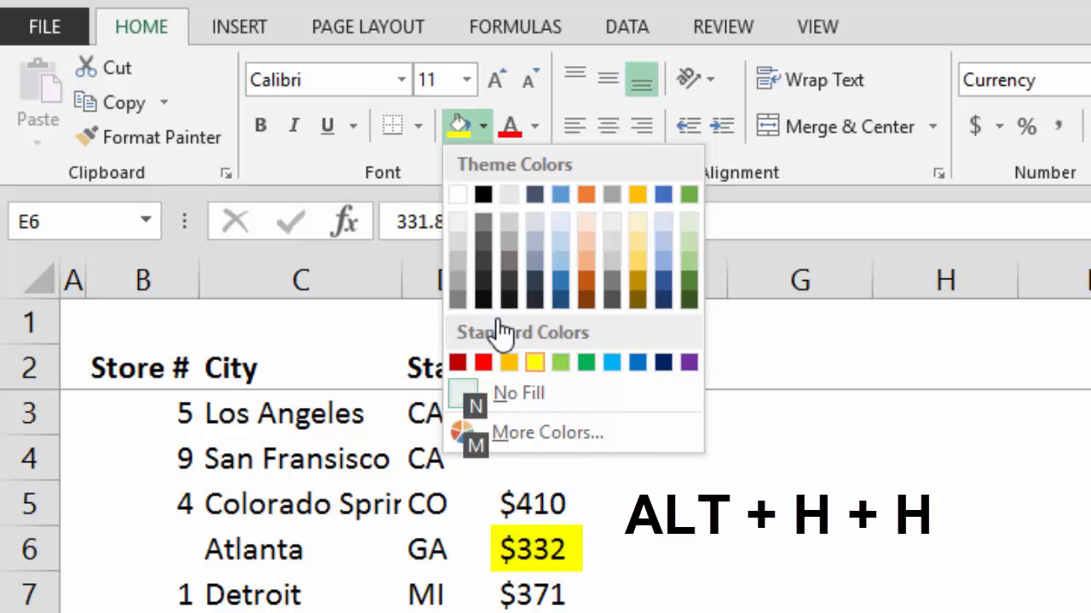
key("Left")
key("Return")
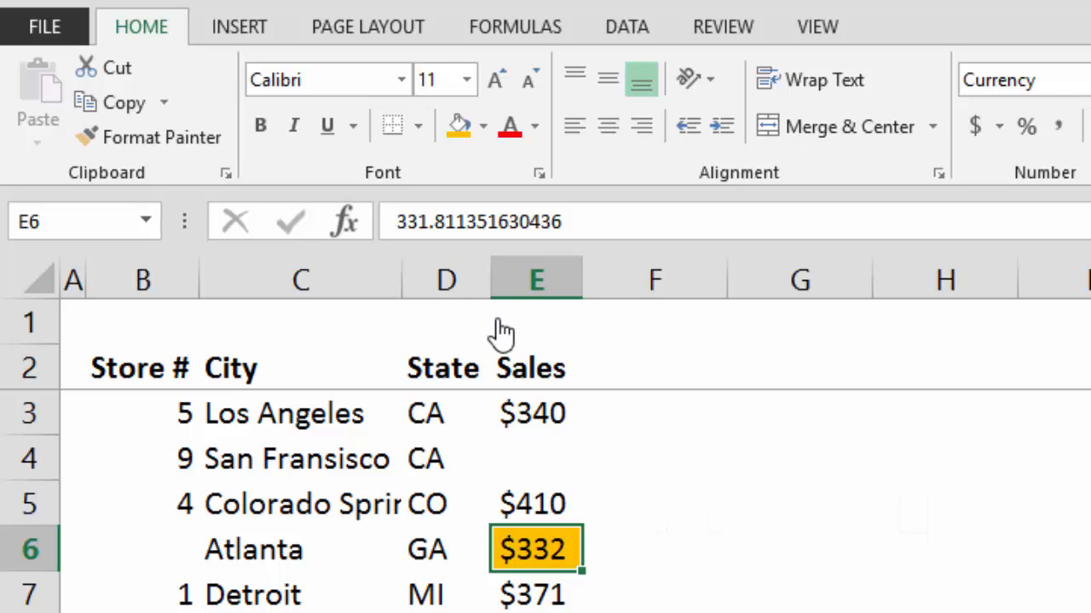
Change the font color of cell E6 to a darker blue from the theme colors
key("alt")
key("h")
key("f")
key("c")
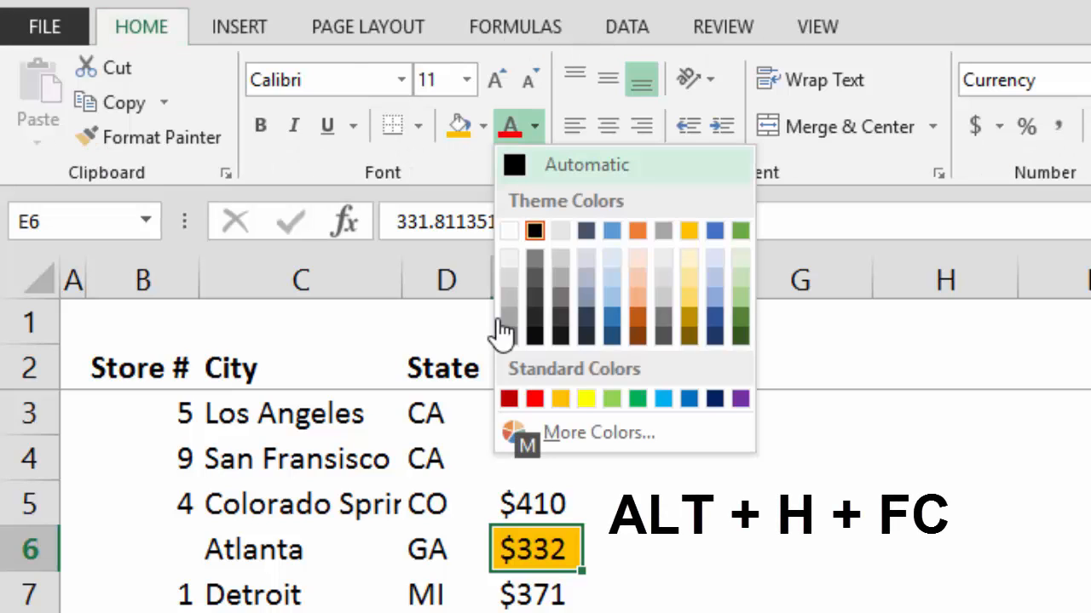
key("Escape")
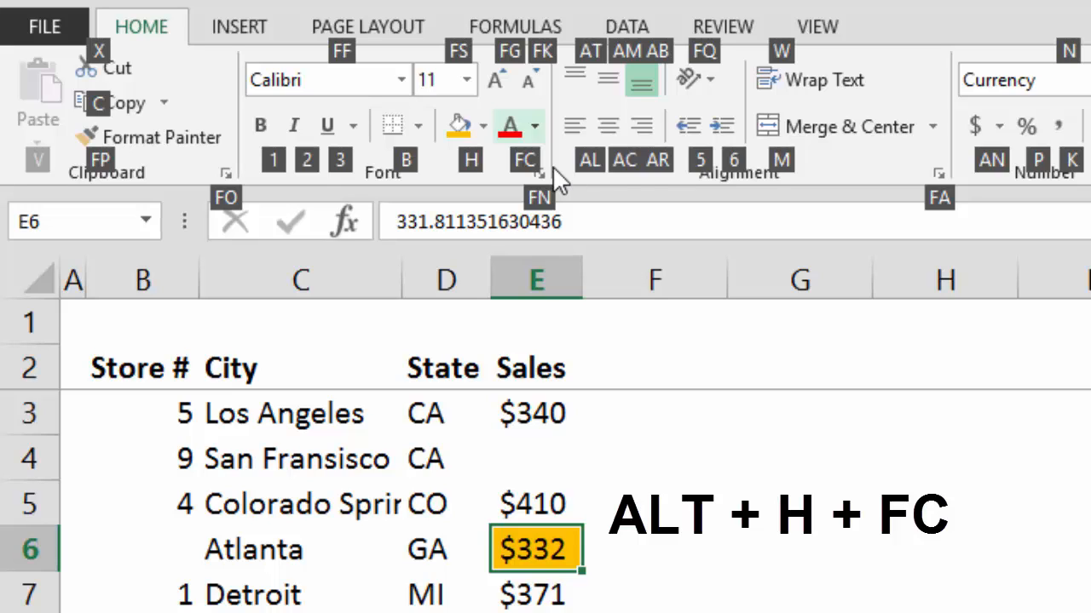
key("f")
key("c")
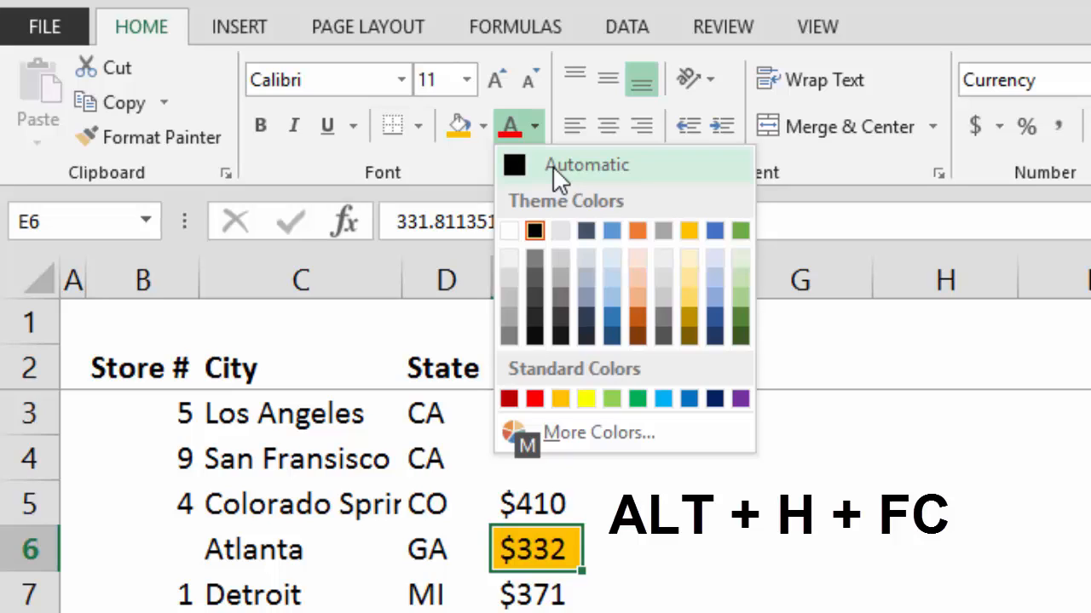
key("Down")
key("Right")
key("Right")
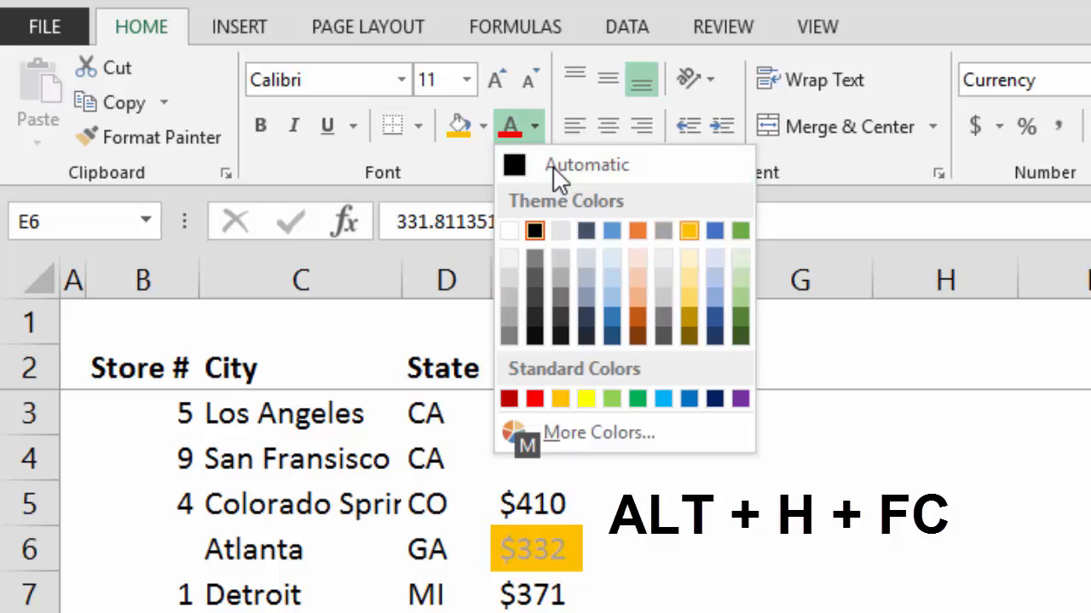
key("Down")
key("Up")
key("Left")
key("Down")
key("Down")
key("Down")
key("Down")
key("Left")
key("Left")
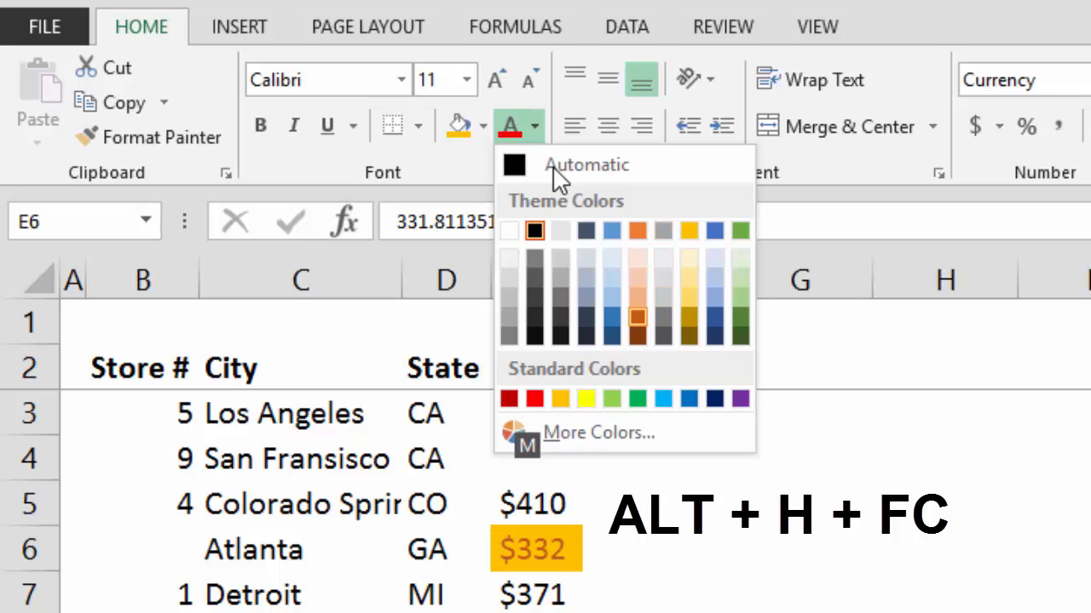
key("Return")
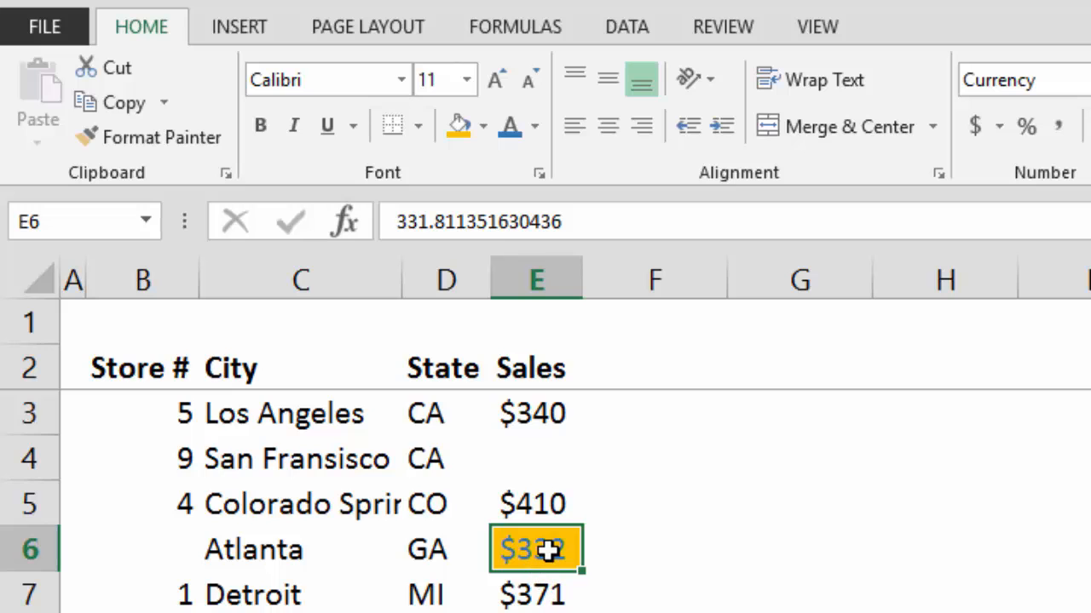
Increase the decimals shown in cell E6 to three places
key("alt+h")
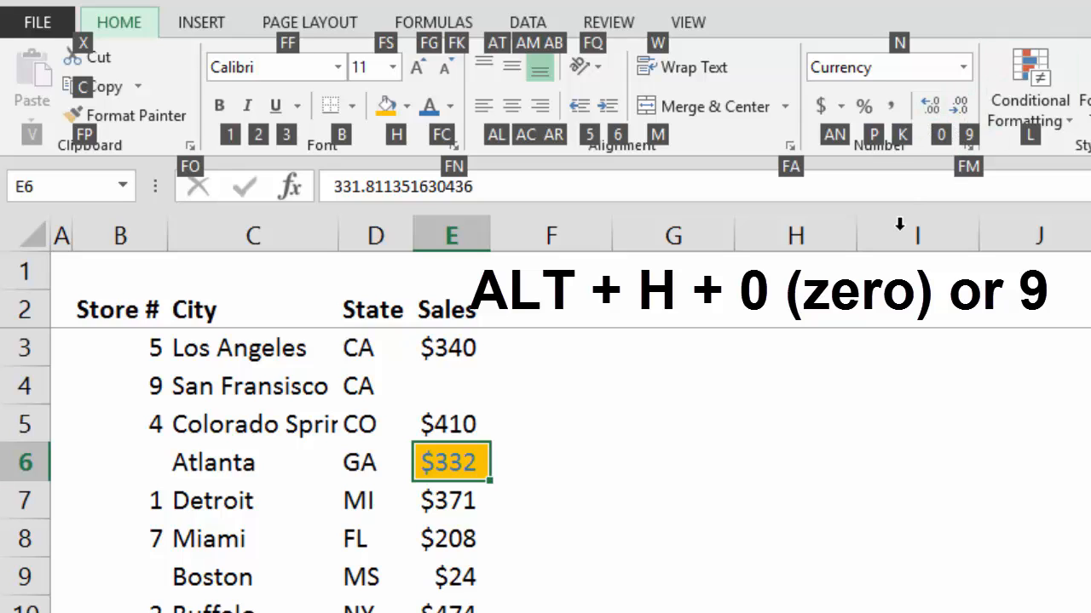
key("Escape")
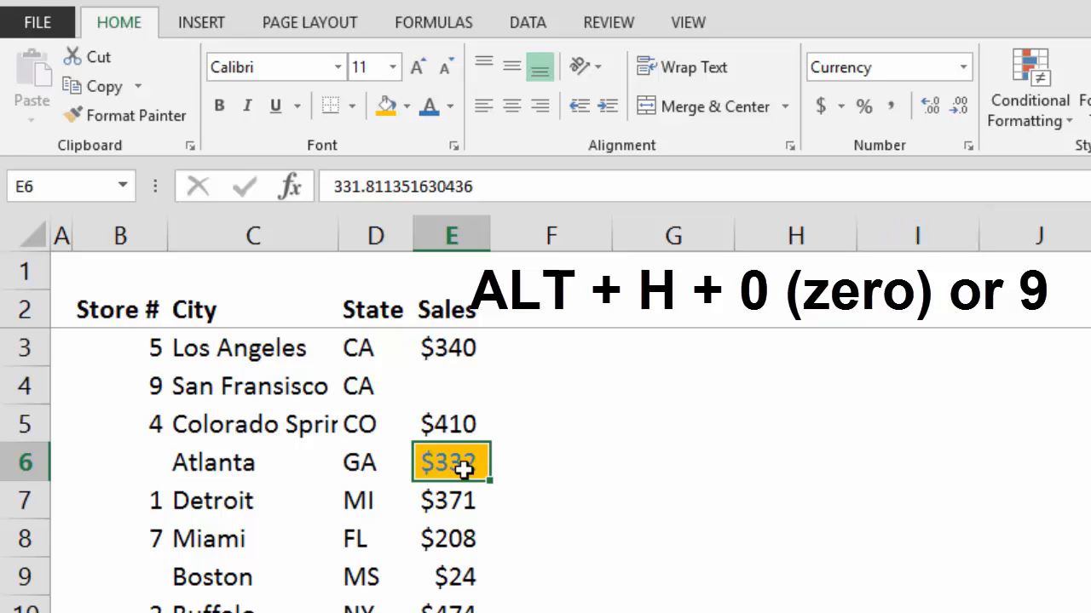
key("alt+h")
key("0")
key("alt+h")
key("0")
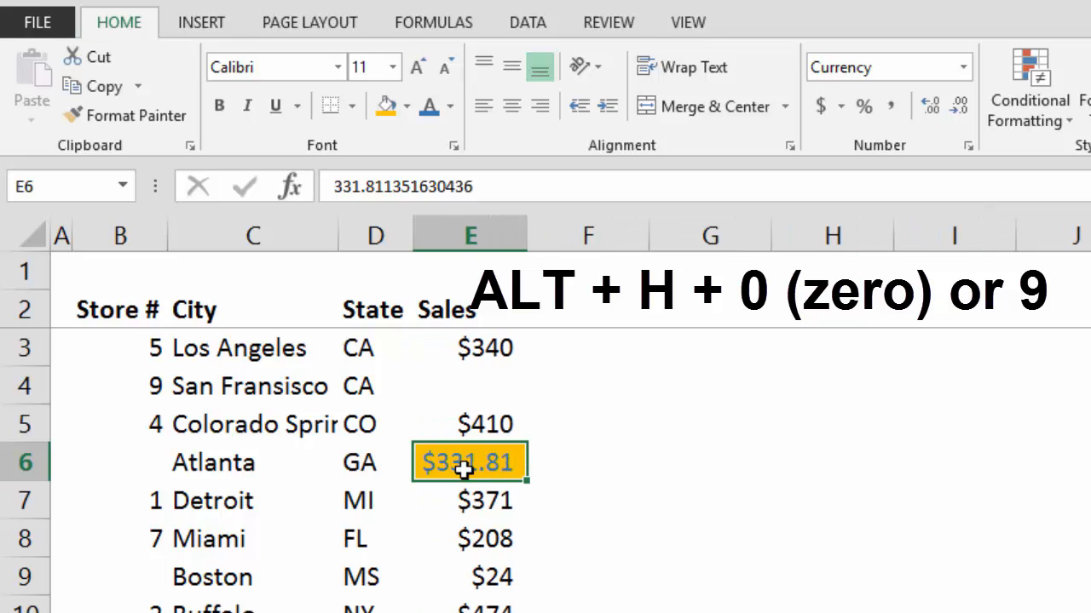
key("alt+h")
key("0")
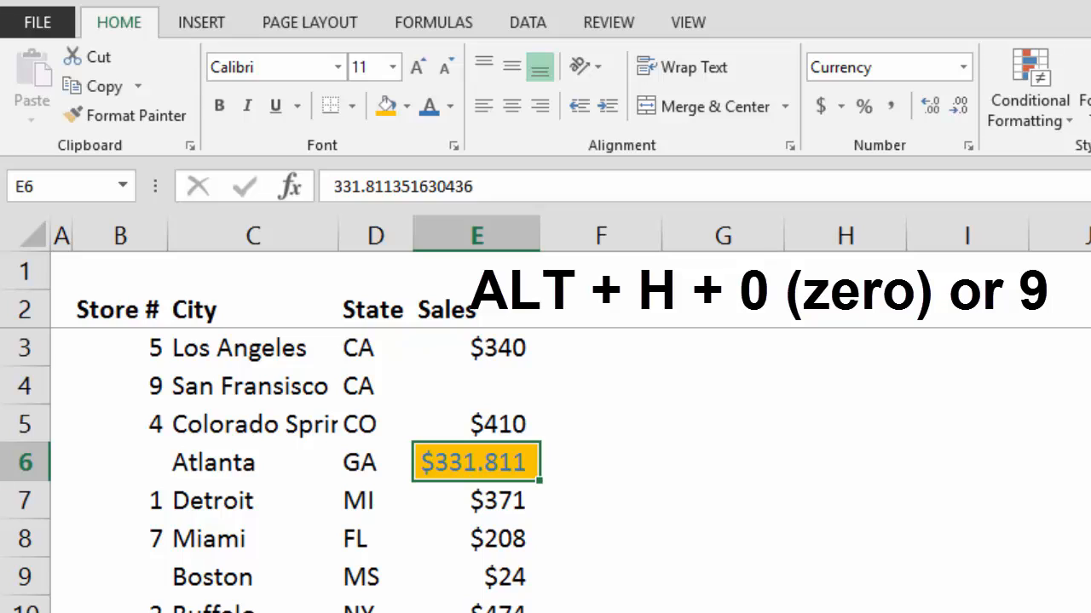
Decrease the decimals shown in cell E6 to zero places
key("alt+h")
key("9")
key("alt+h")
key("9")
key("alt+h")
key("9")
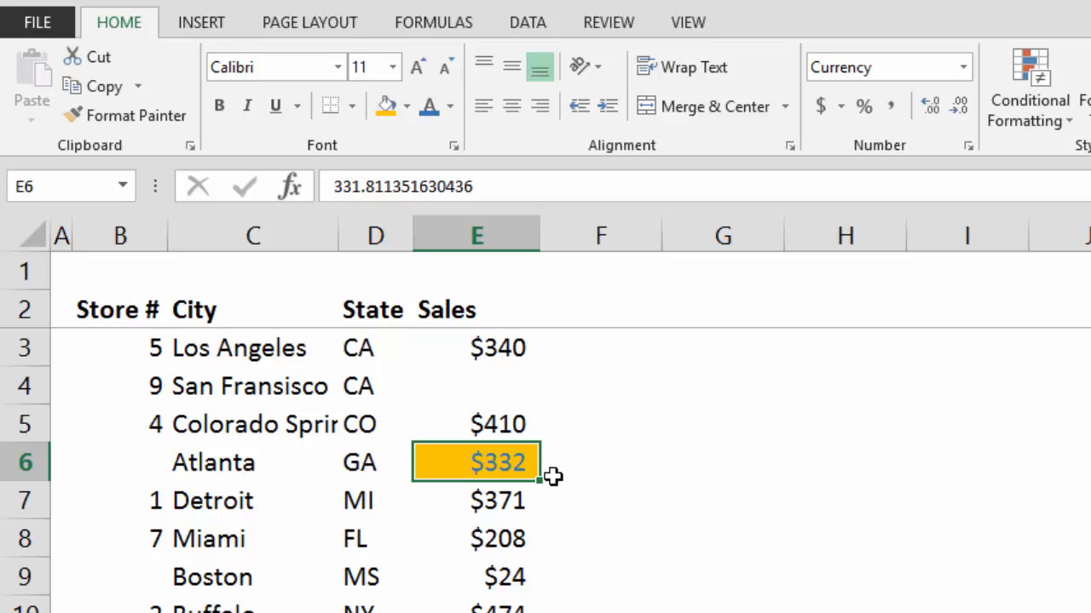
Clear the formats from Atlanta's Sales cell E6
key("Down")
key("Up")
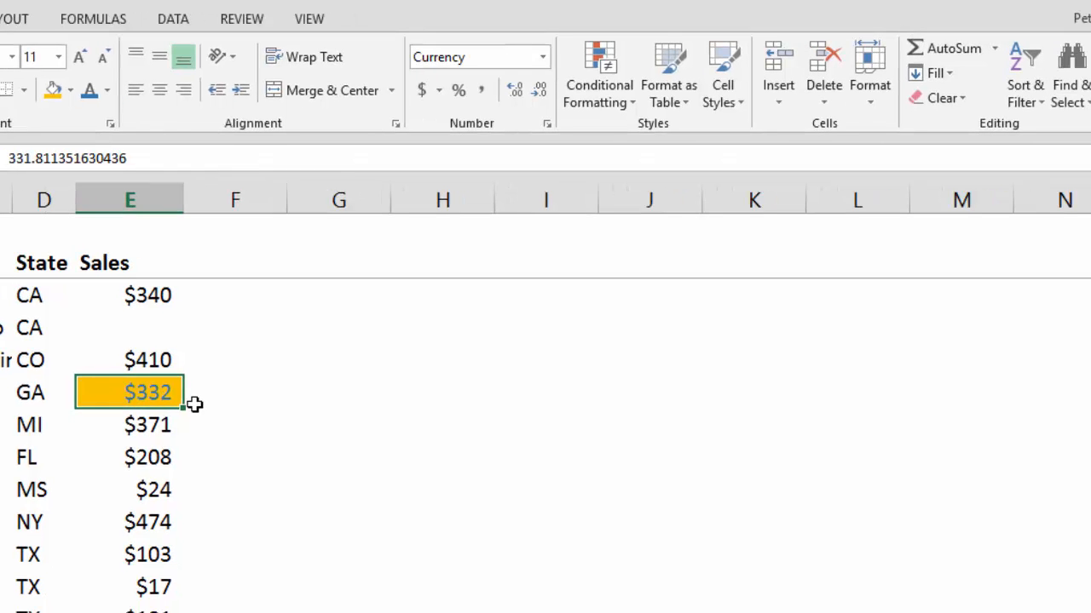
key("alt+h")
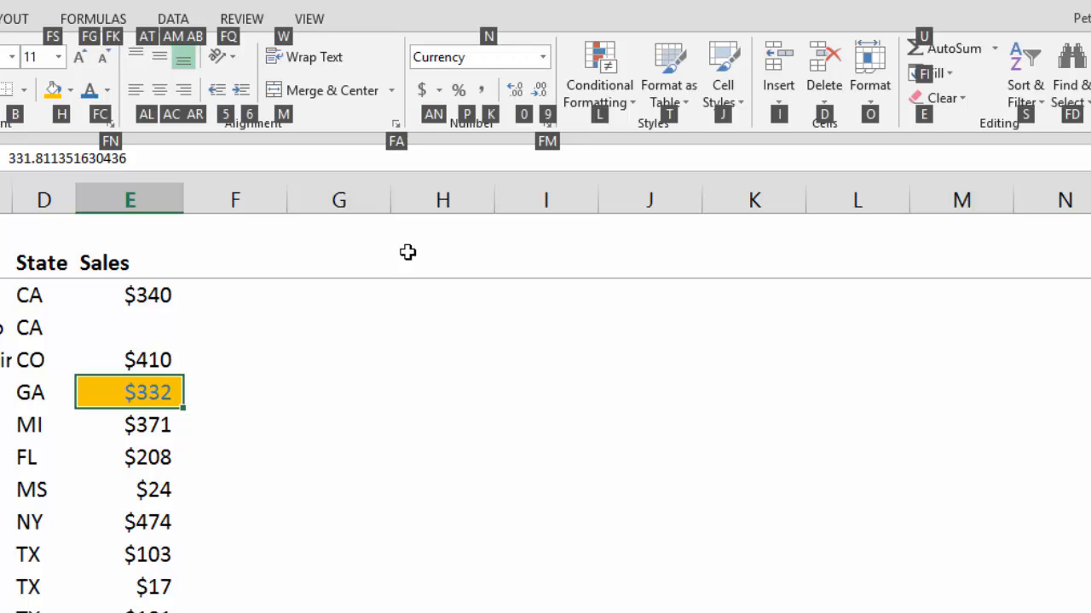
key("e")
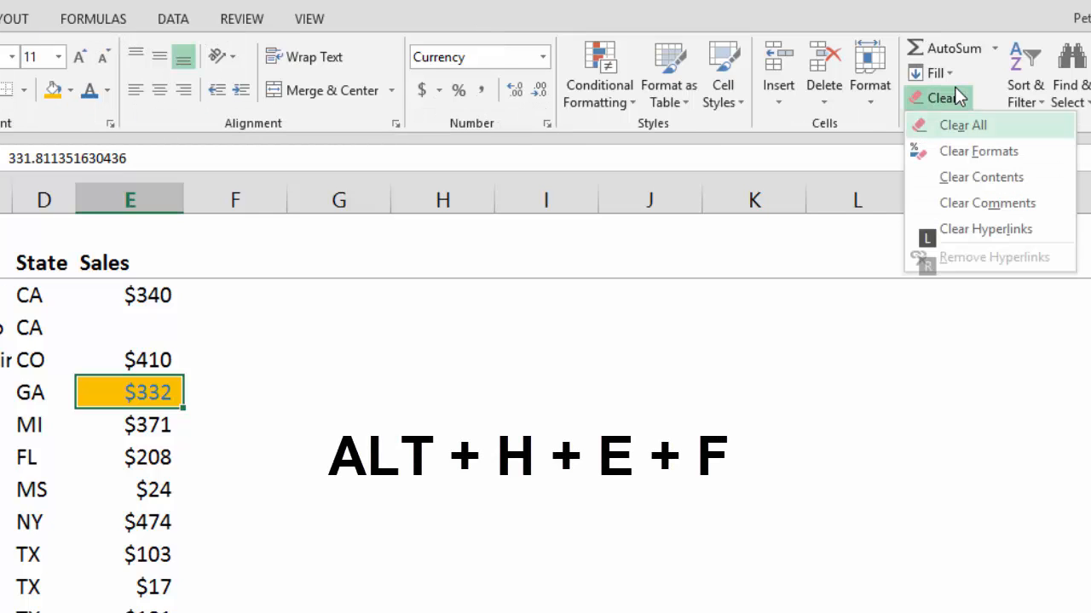
key("f")
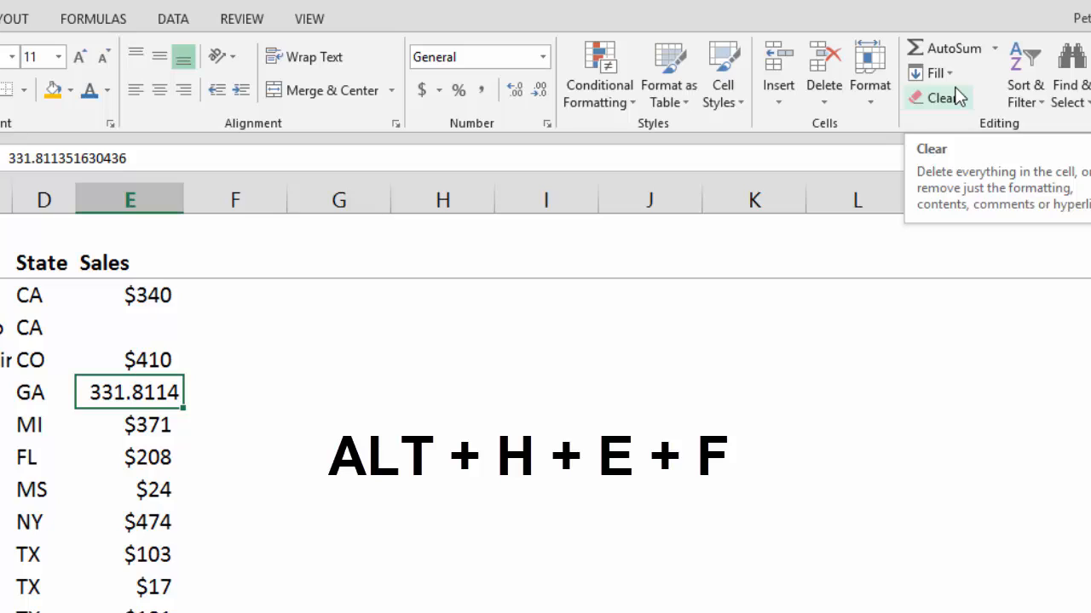
Apply the Currency format to cell E6 and reduce it to zero decimal places
key("ctrl+z")
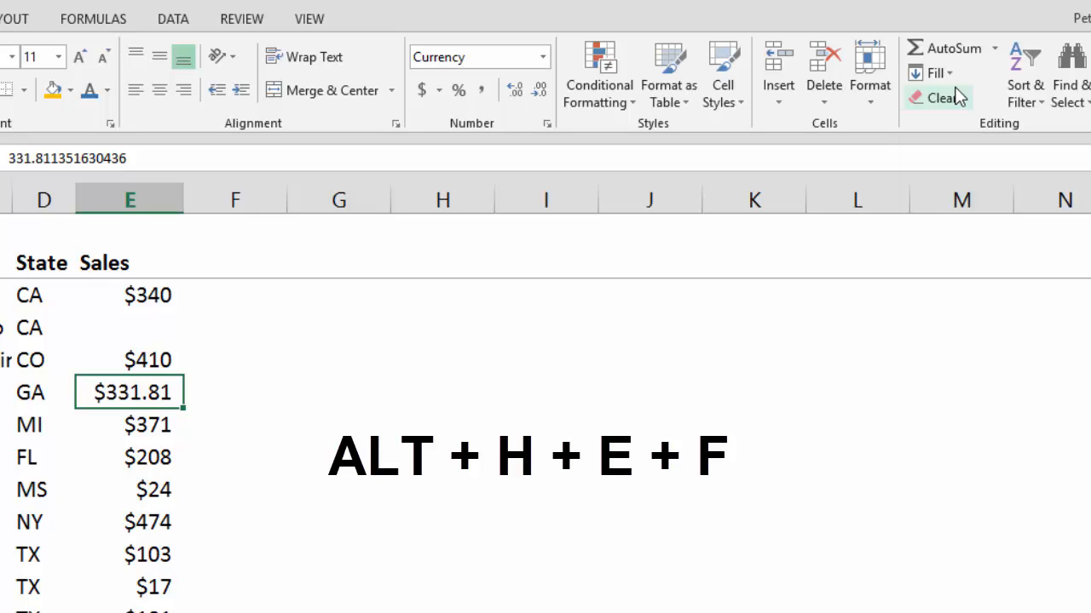
key("alt+h")
key("9")
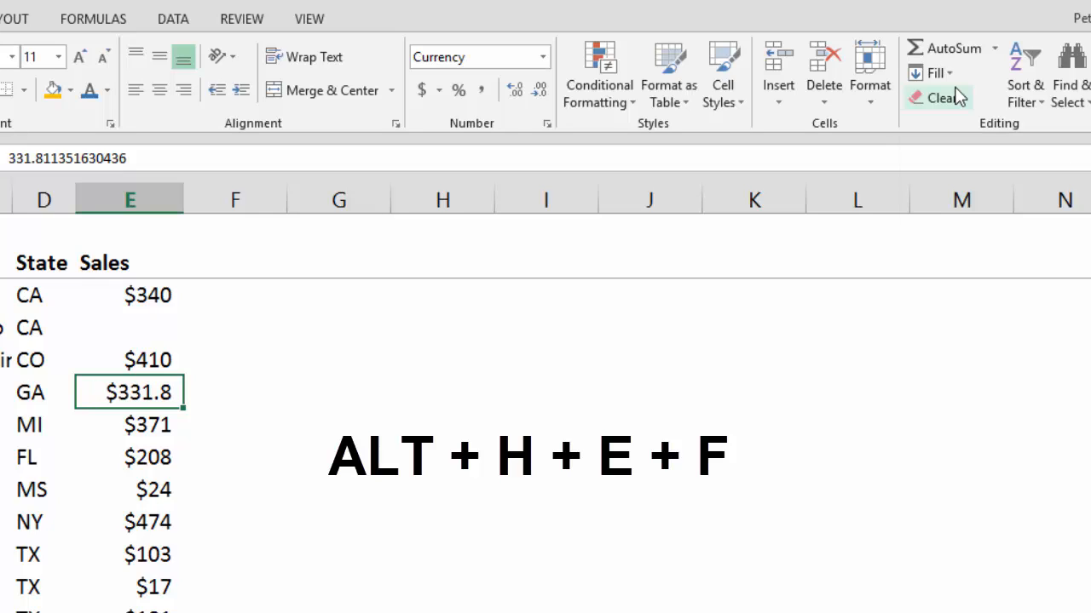
key("alt+h")
key("9")
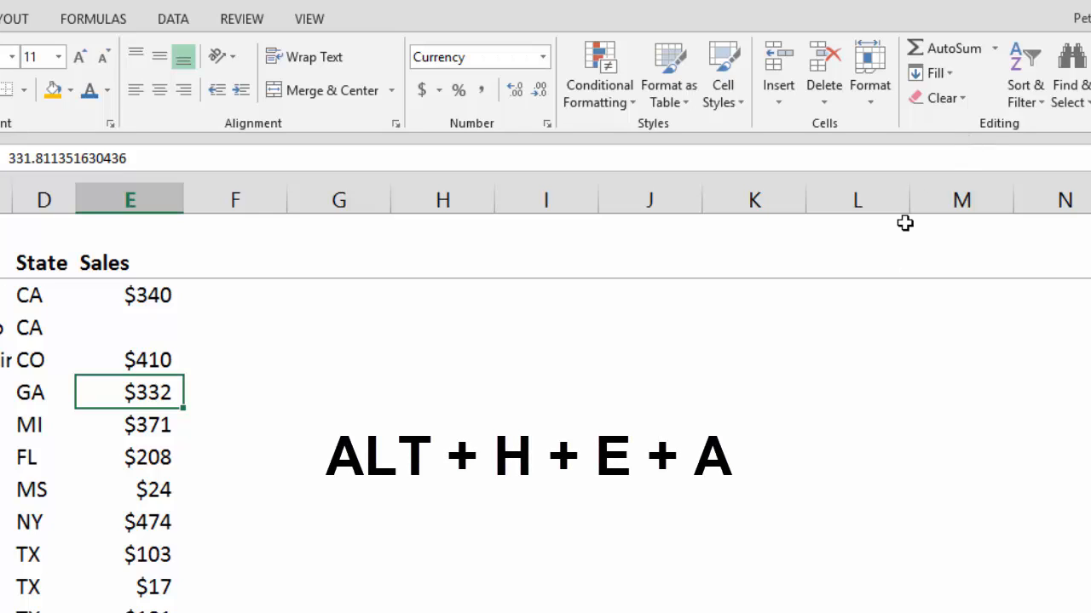
Clear all contents and formatting from cell E6 and undo the clearing
key("alt+h")
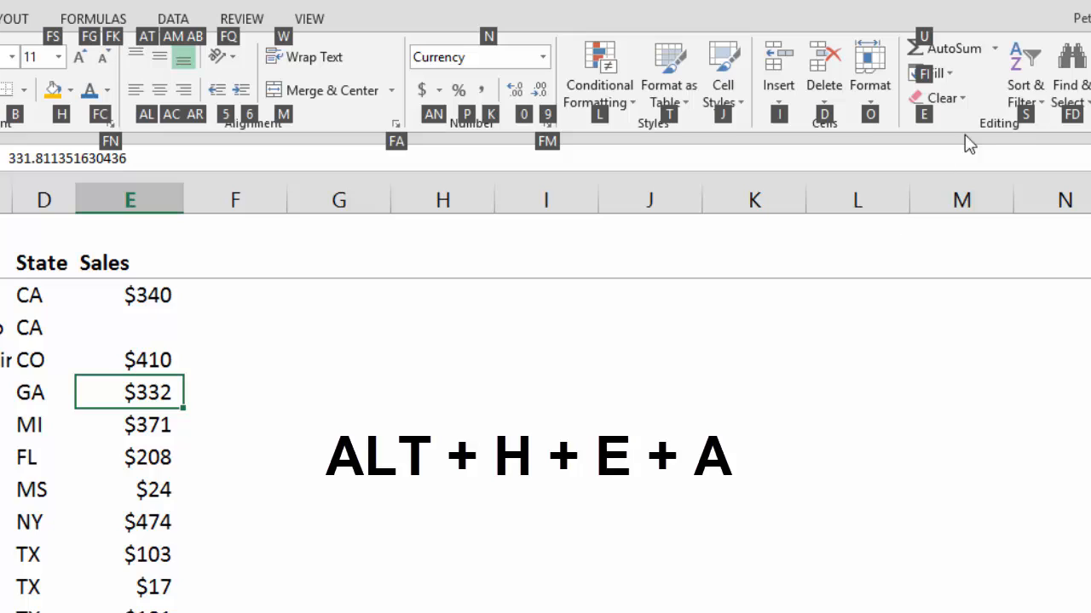
key("e")
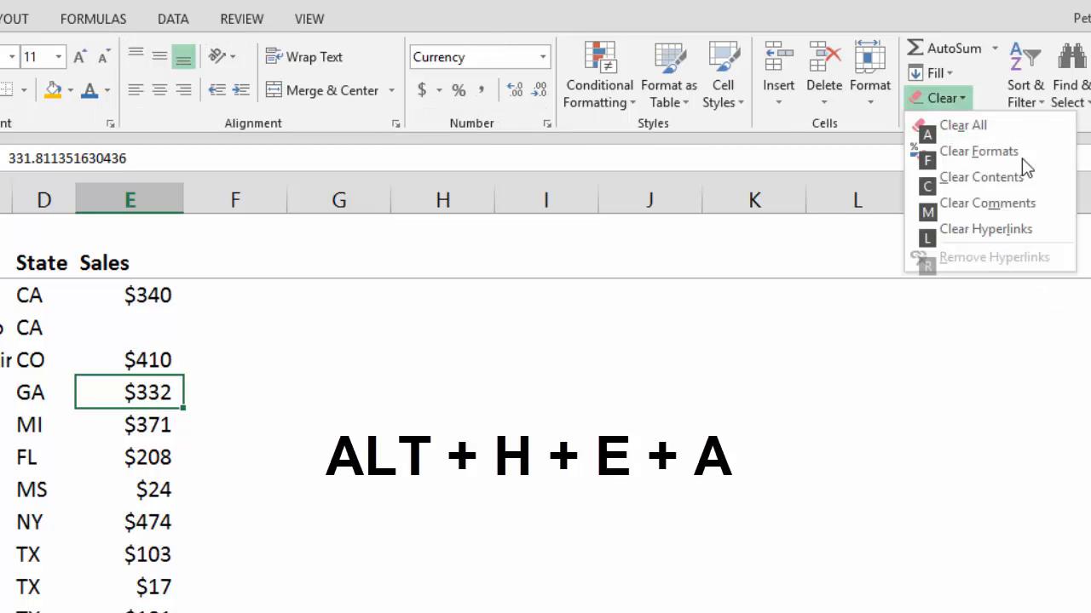
key("a")
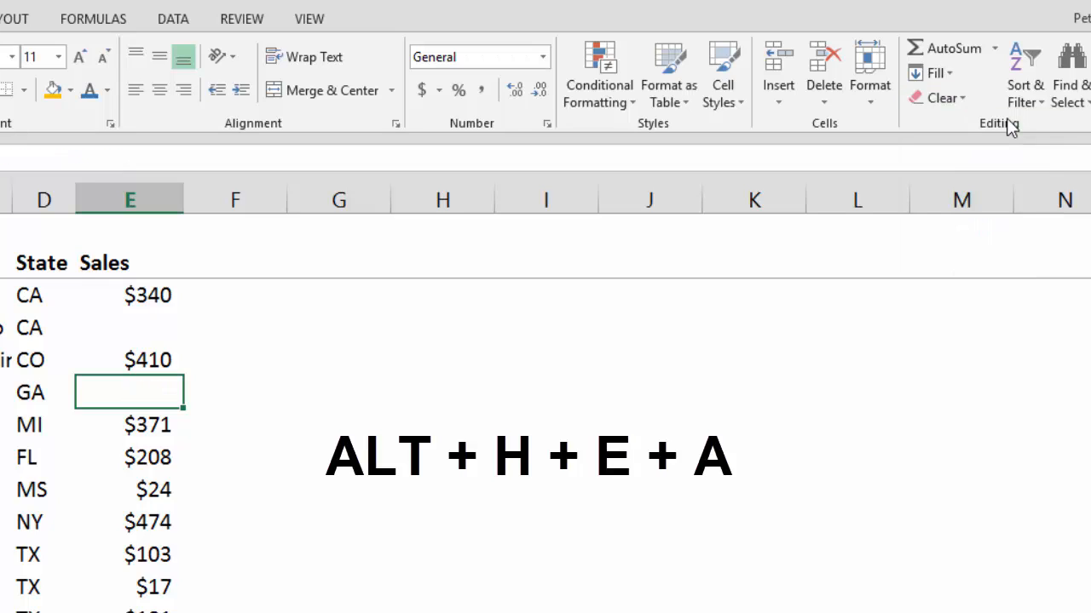
key("ctrl+z")
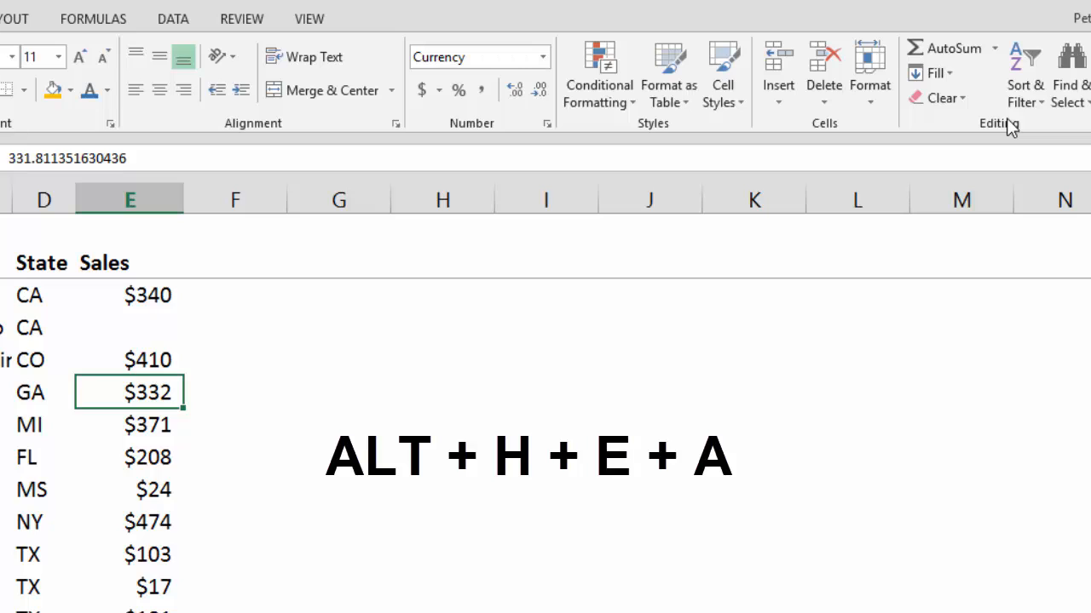
Select Detroit's Sales cell E7, open the Go To dialog twice and dismiss it each time
left_click(146, 436)
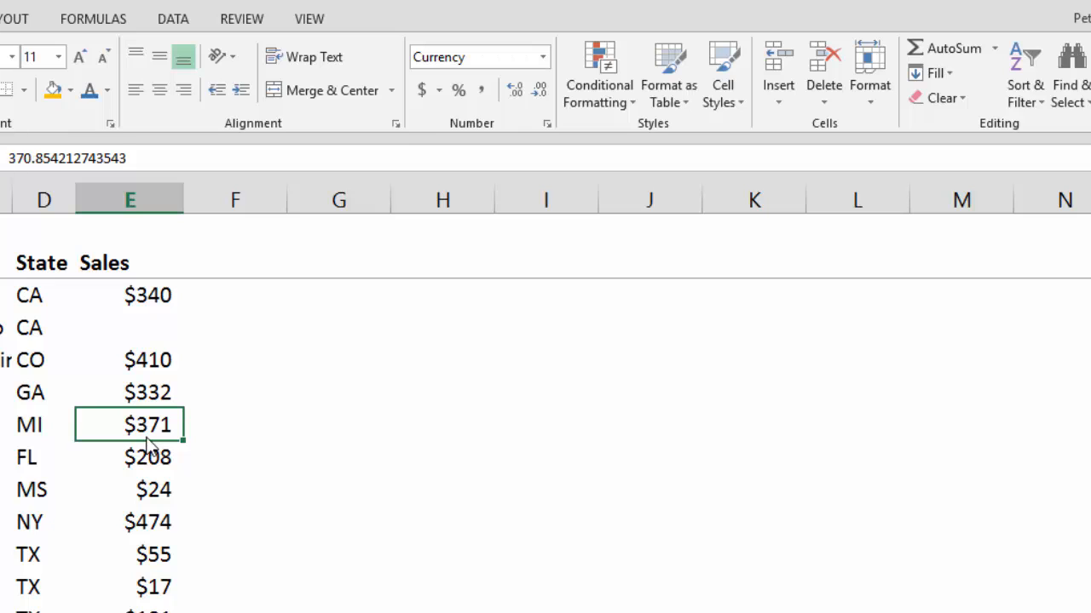
key("alt+h")
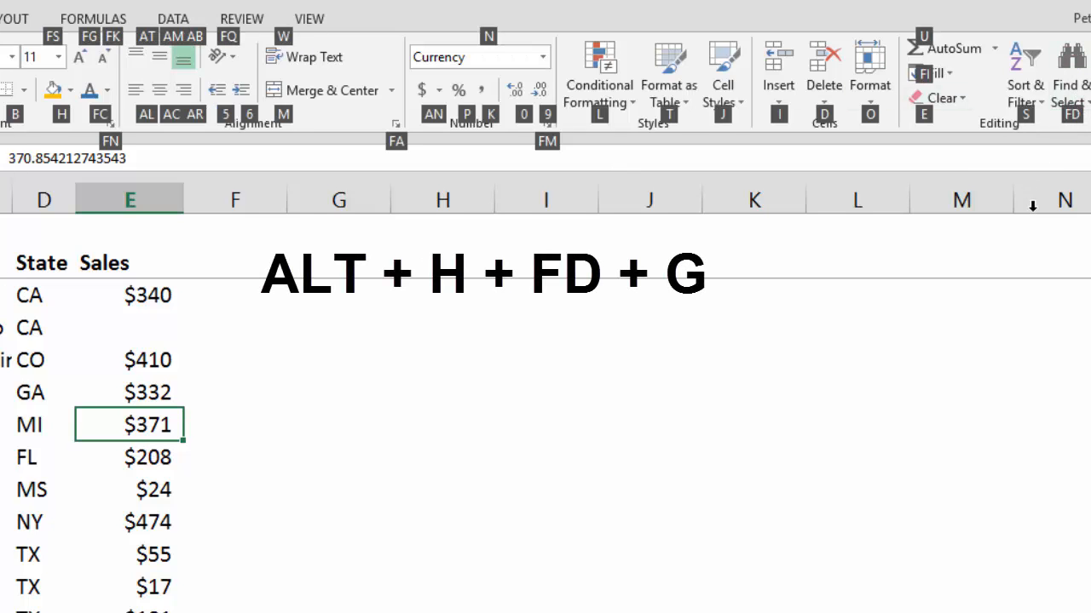
key("f")
key("d")
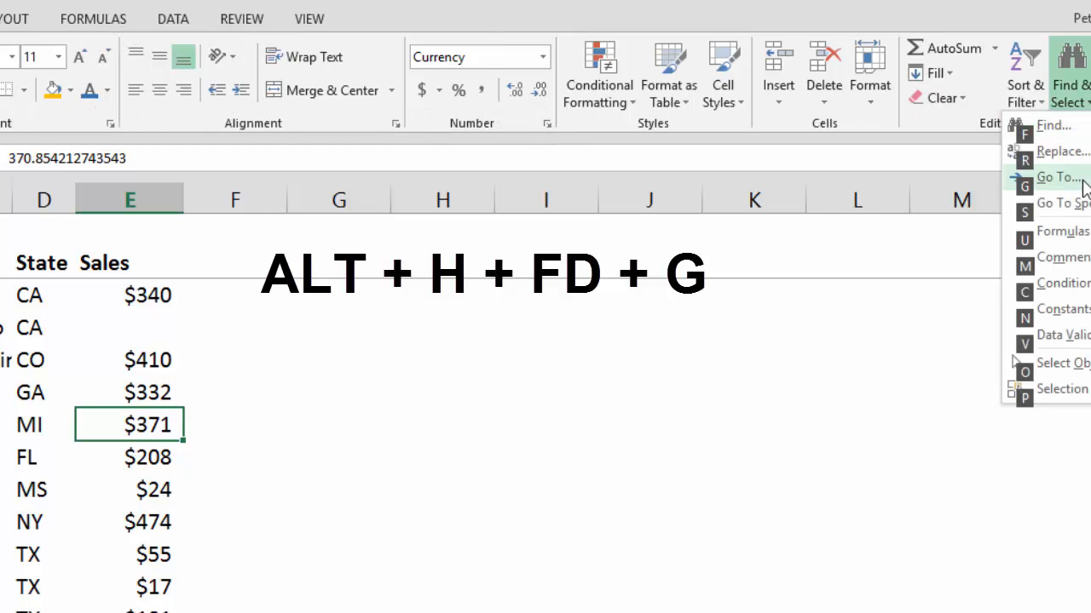
key("g")
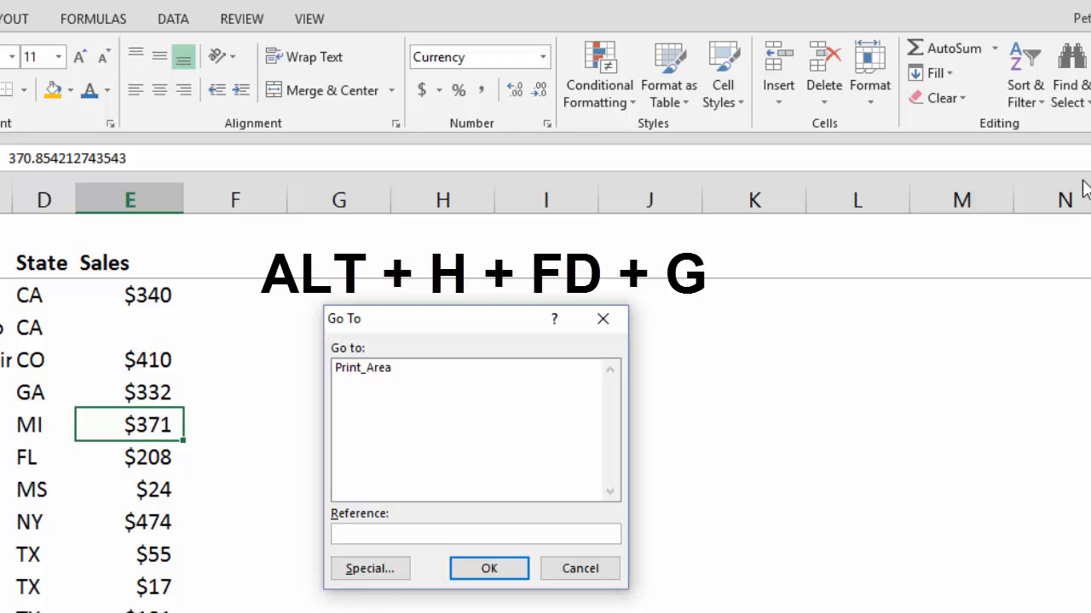
key("Escape")
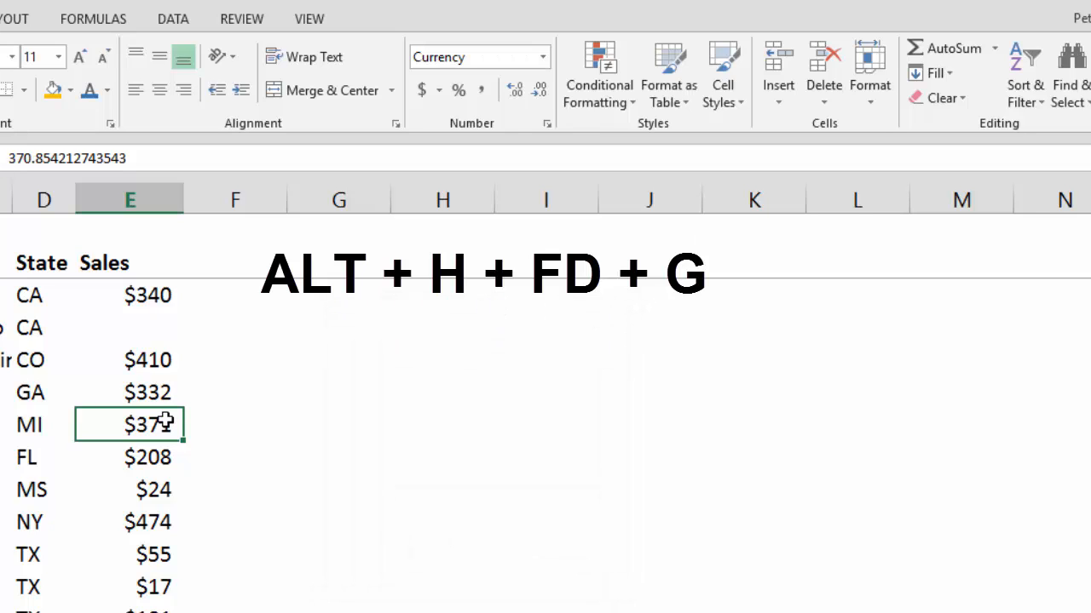
key("alt+h")
key("f")
key("d")
key("g")
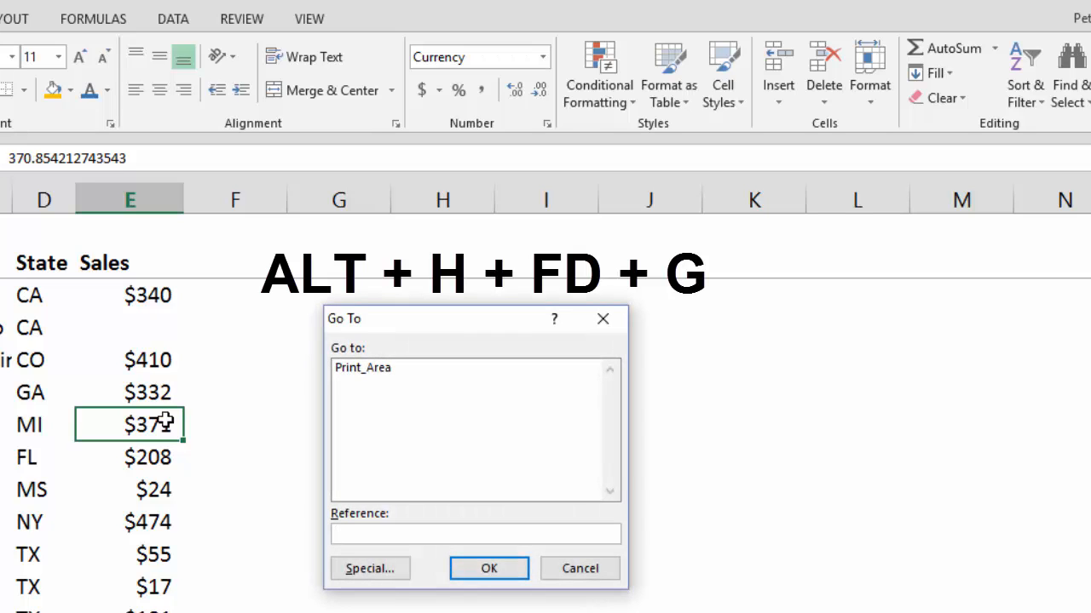
key("Escape")
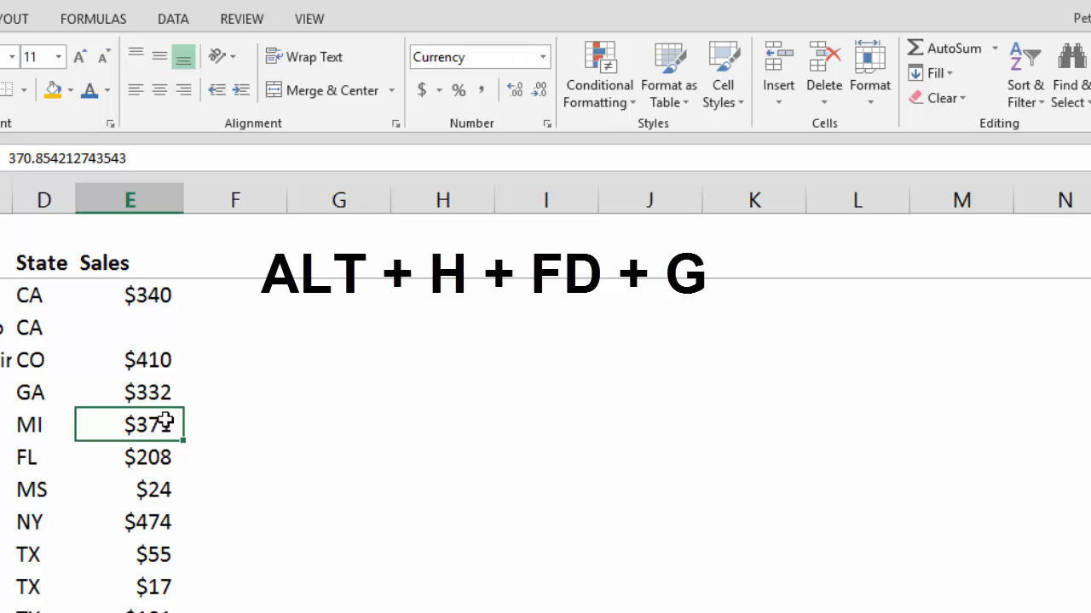
Open the Go To Special options from the Go To dialog and close them without choosing a cell type
key("alt+h")
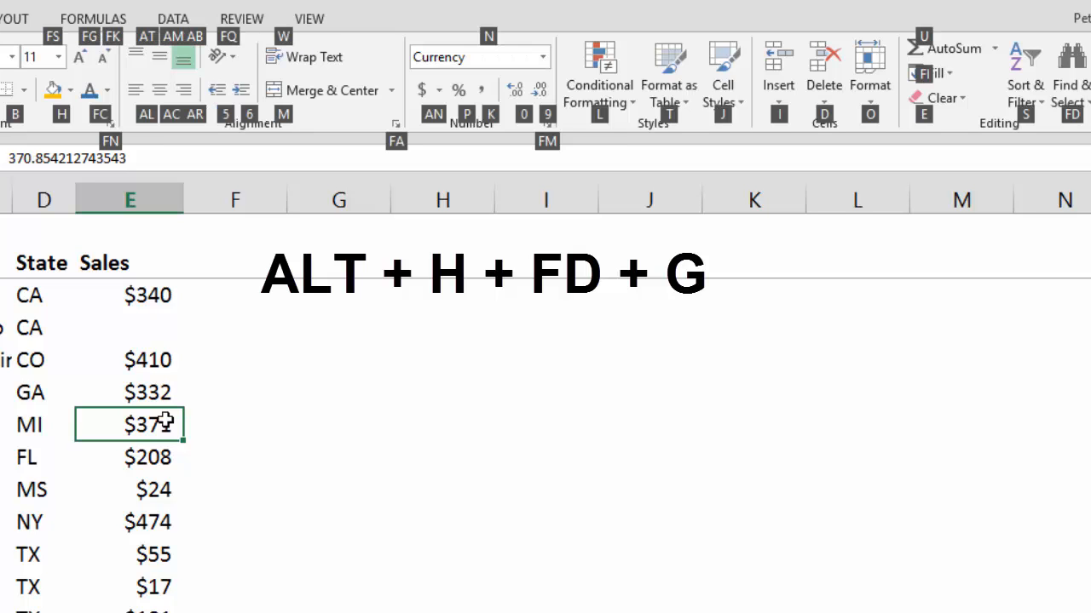
key("f")
key("d")
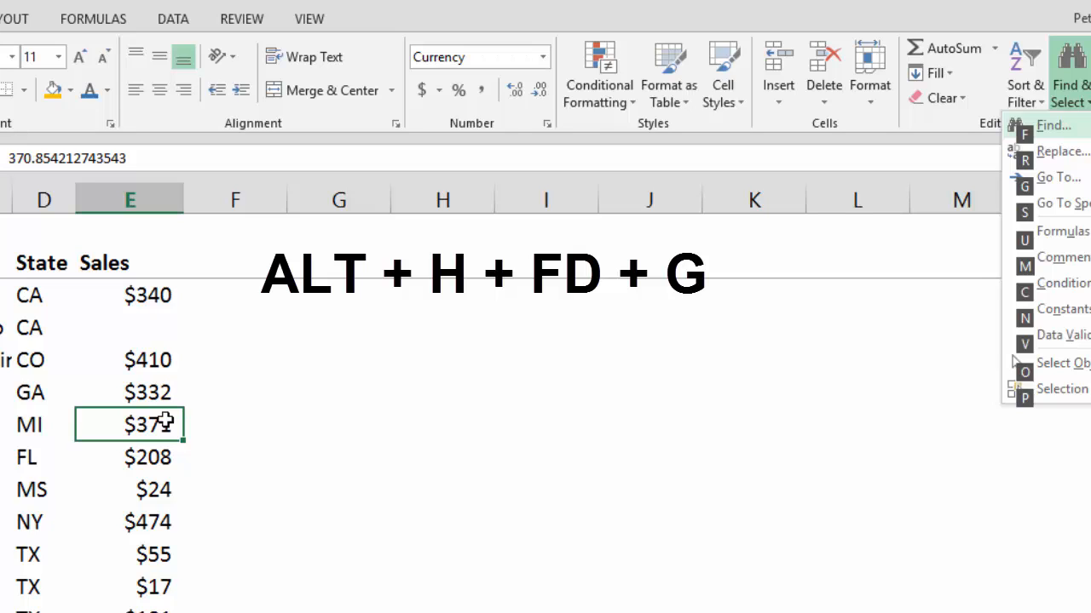
key("g")
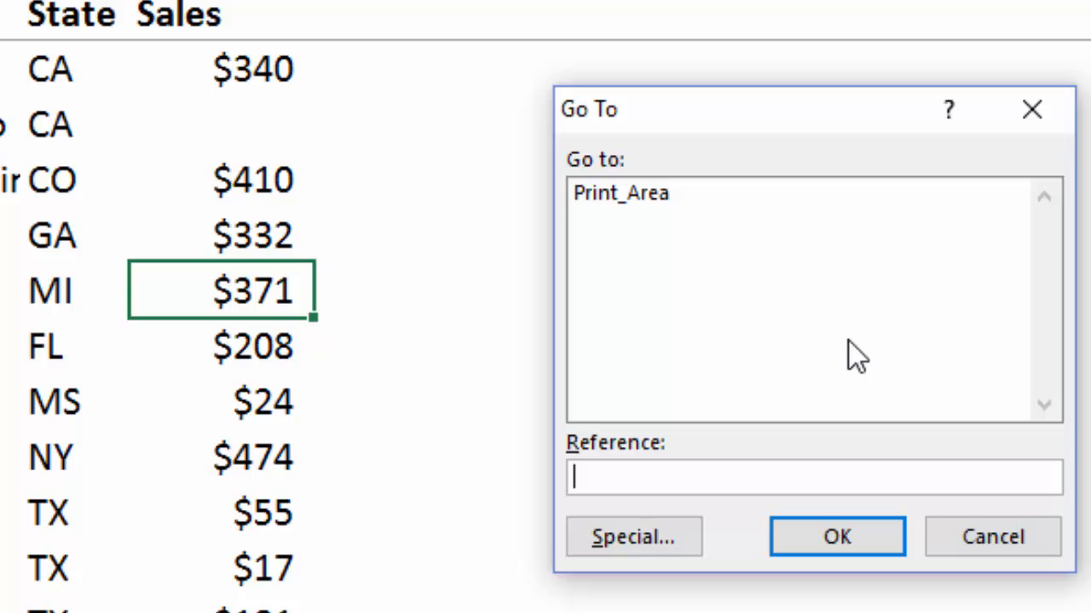
key("alt+s")
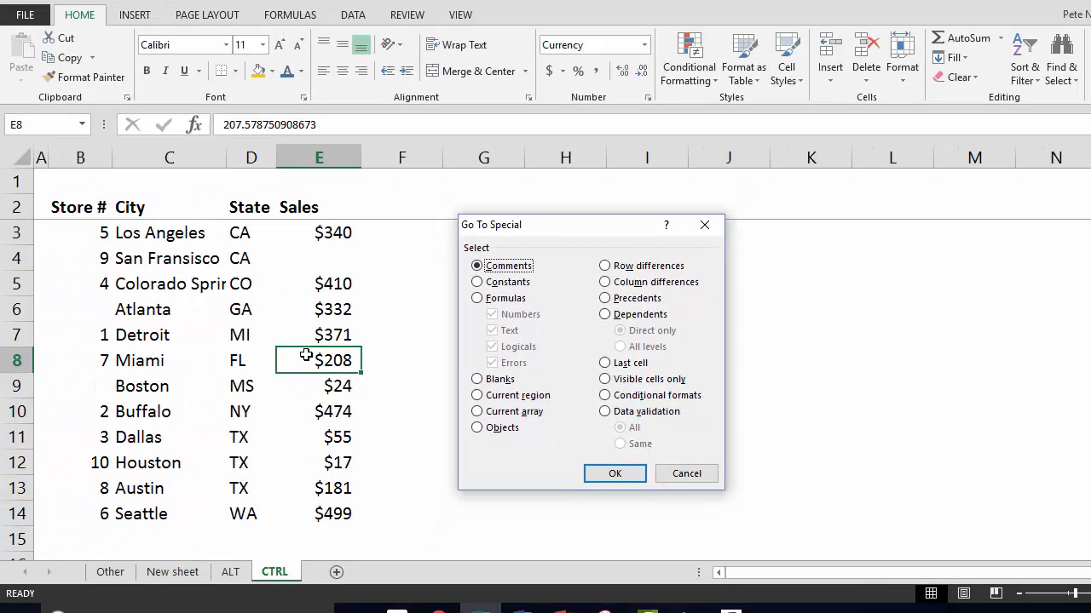
key("Escape")
Select the whole store data table from cell D8 and use Go To Special to select only its Formulas cells
key("Left")
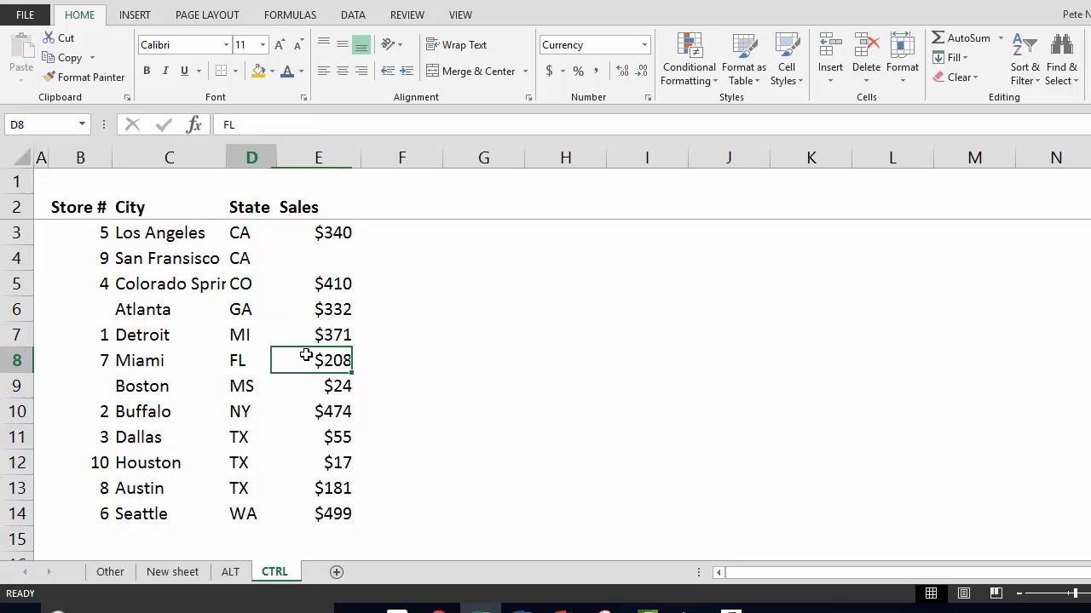
key("Right")
key("Left")
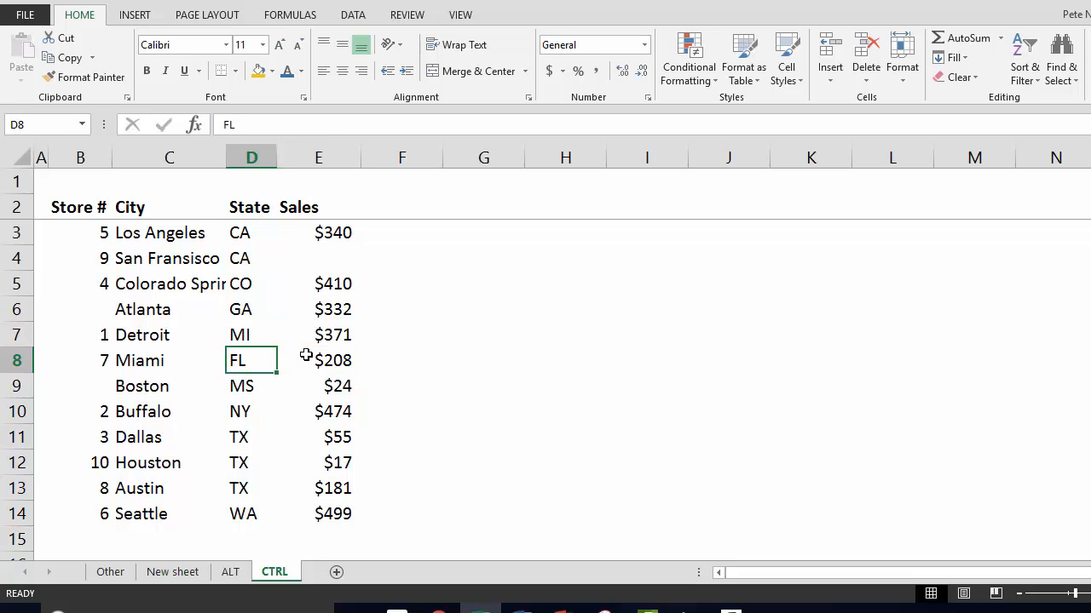
key("ctrl+a")
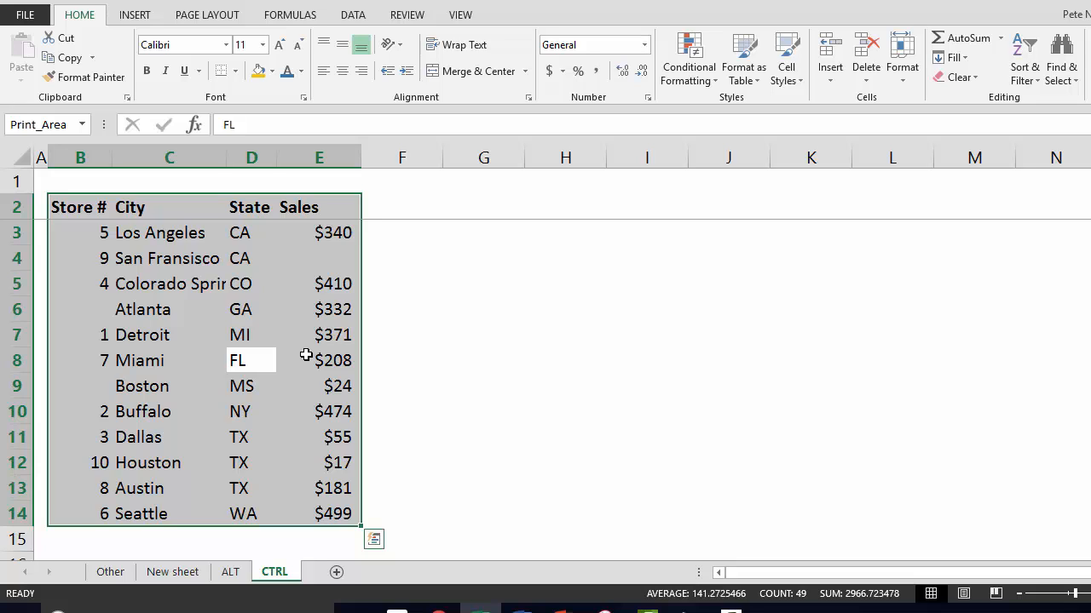
key("alt")
key("h")
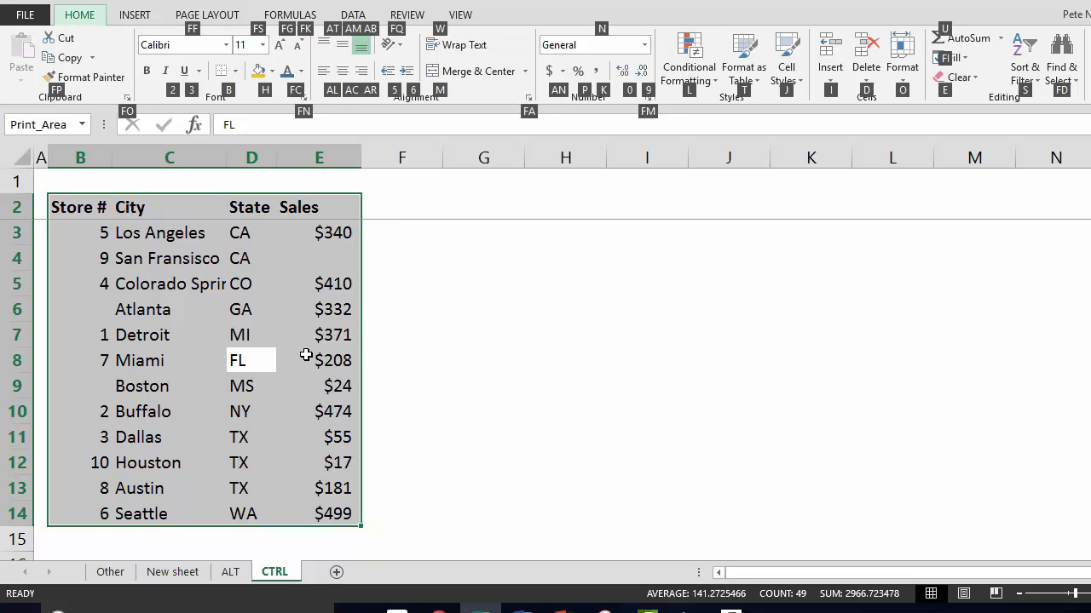
key("f")
key("d")
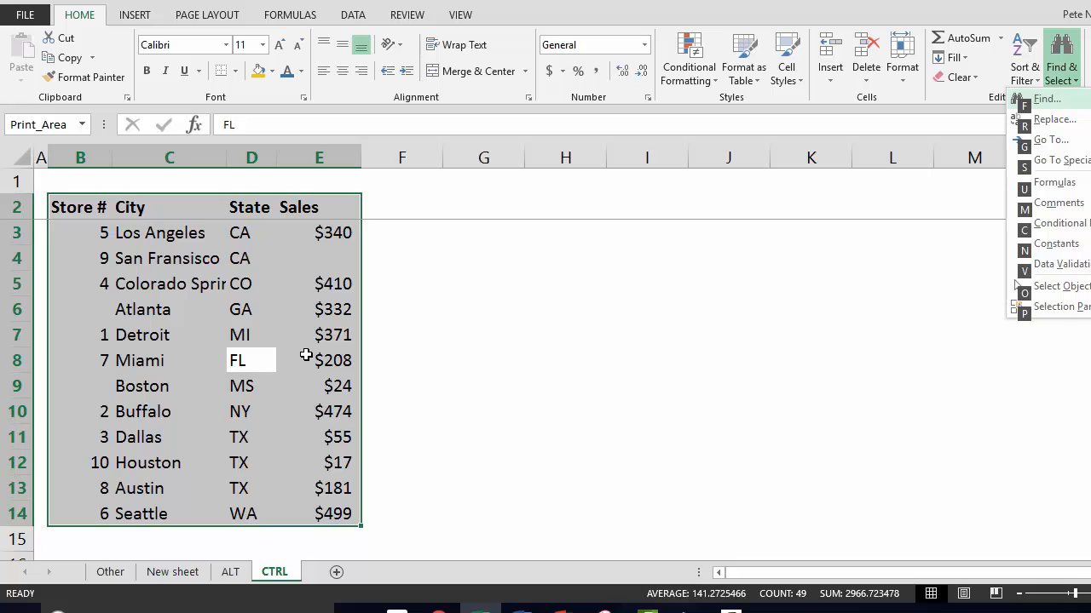
key("s")
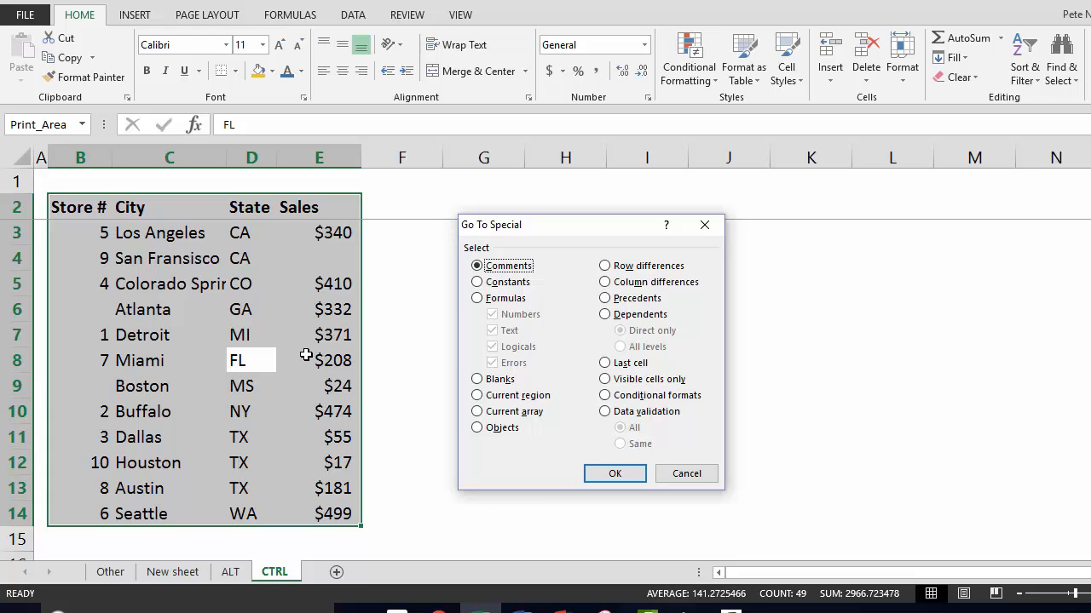
key("f")
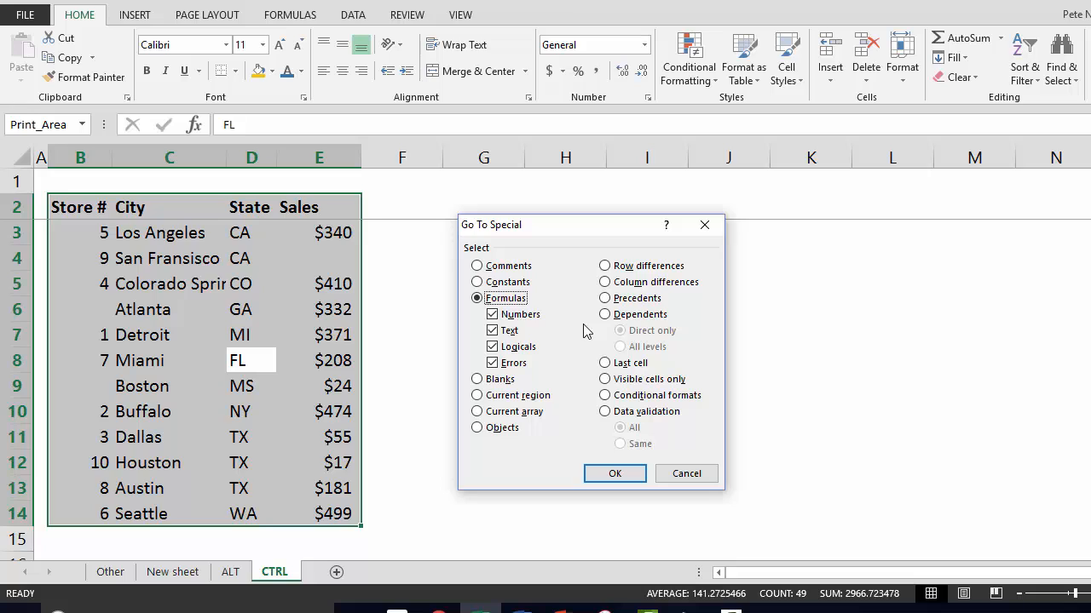
key("Return")
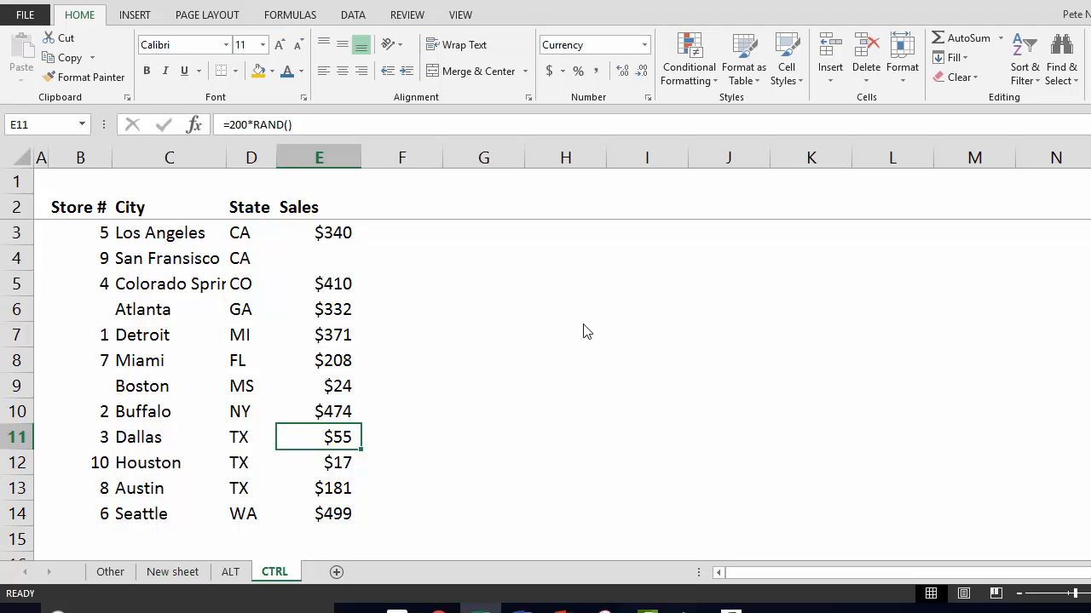
Examine the formula in Dallas's Sales cell E11 and compare it with the cell above, E10
double_click(277, 125)
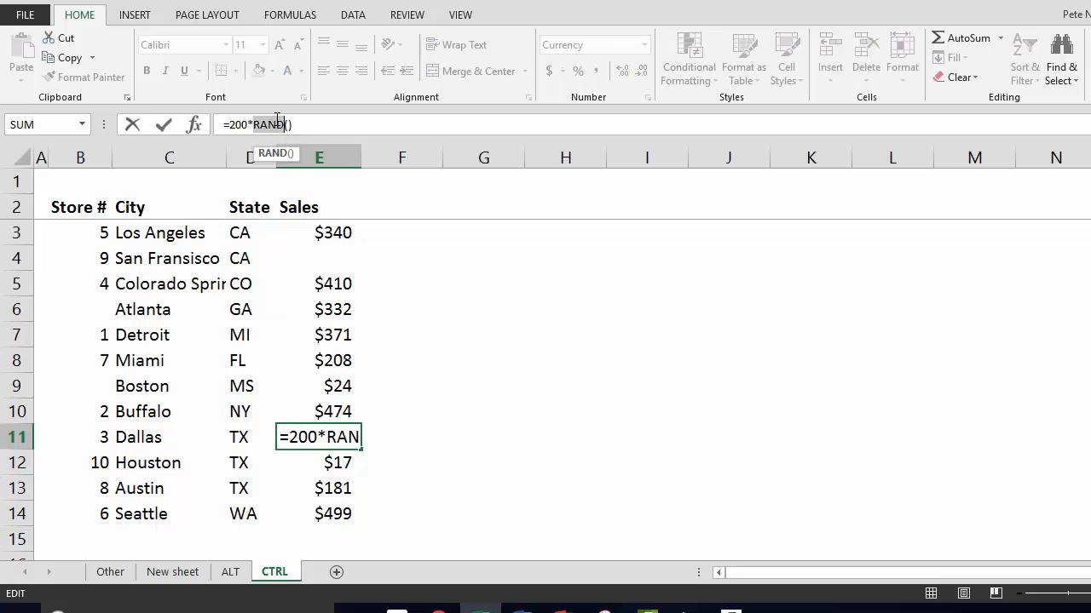
key("ctrl+Return")
key("Up")
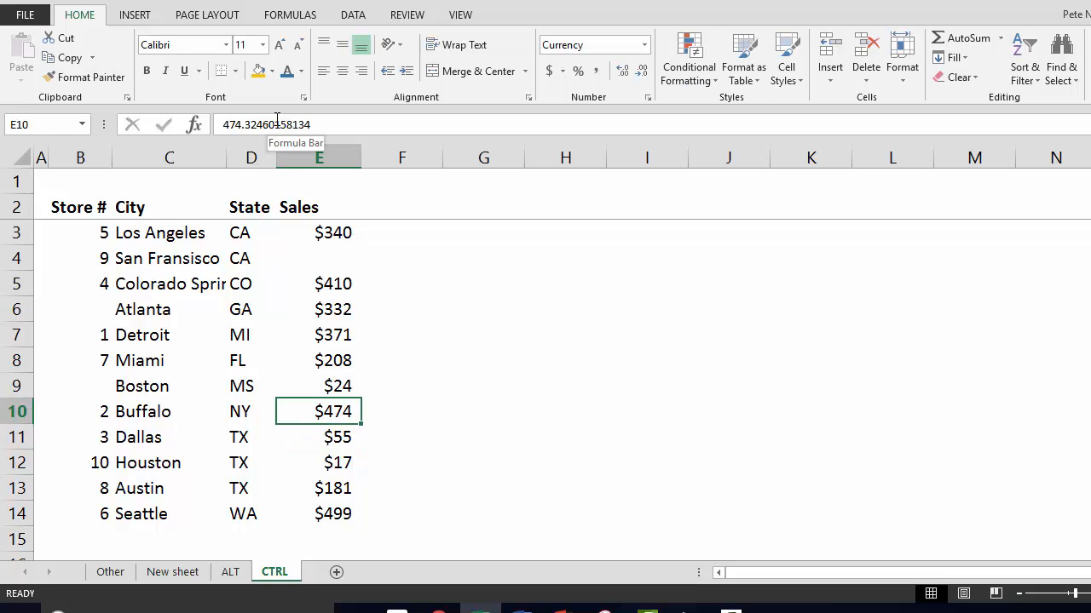
key("Down")
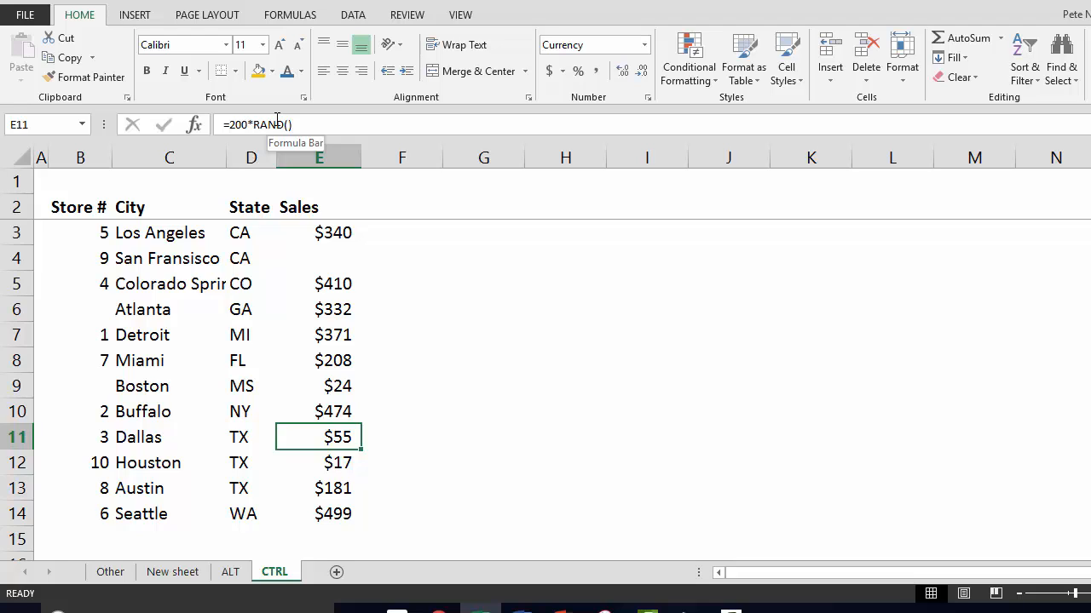
key("Left")
key("Up")
key("Up")
key("Left")
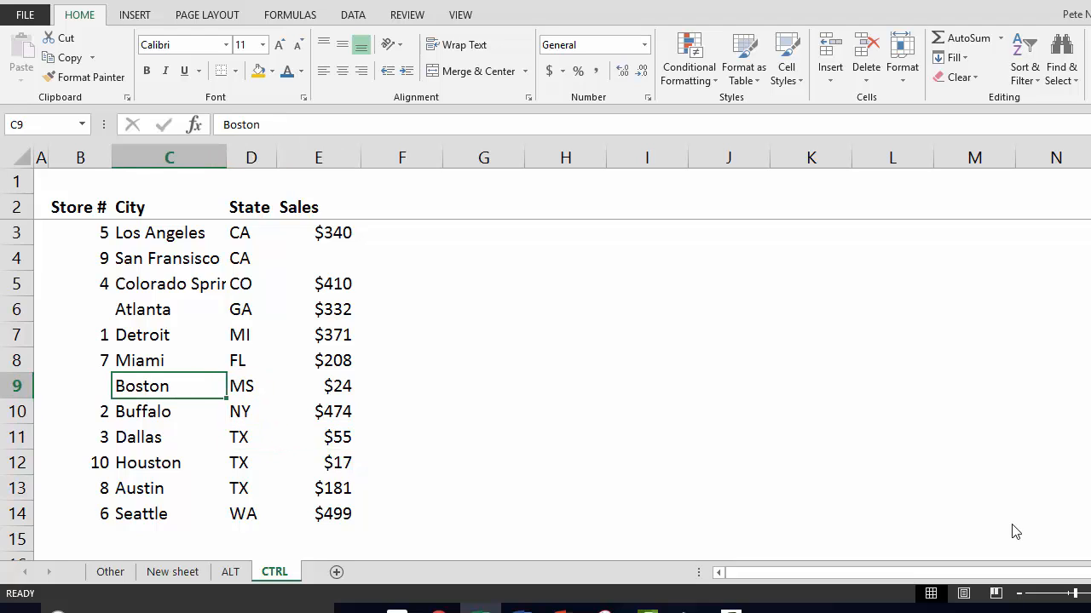
key("Up")
key("Left")
key("Right")
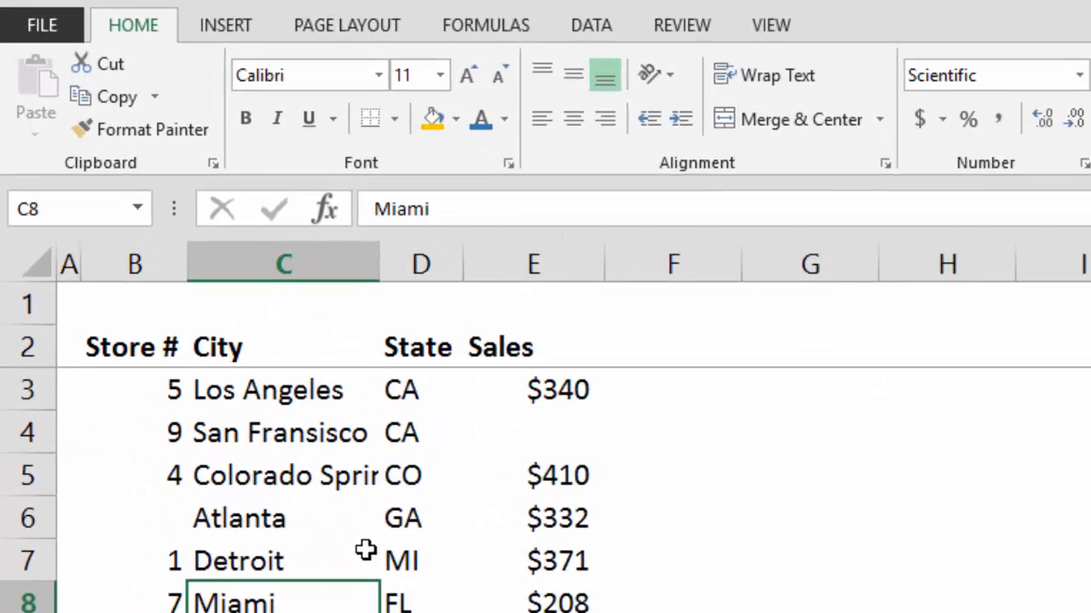
key("alt")
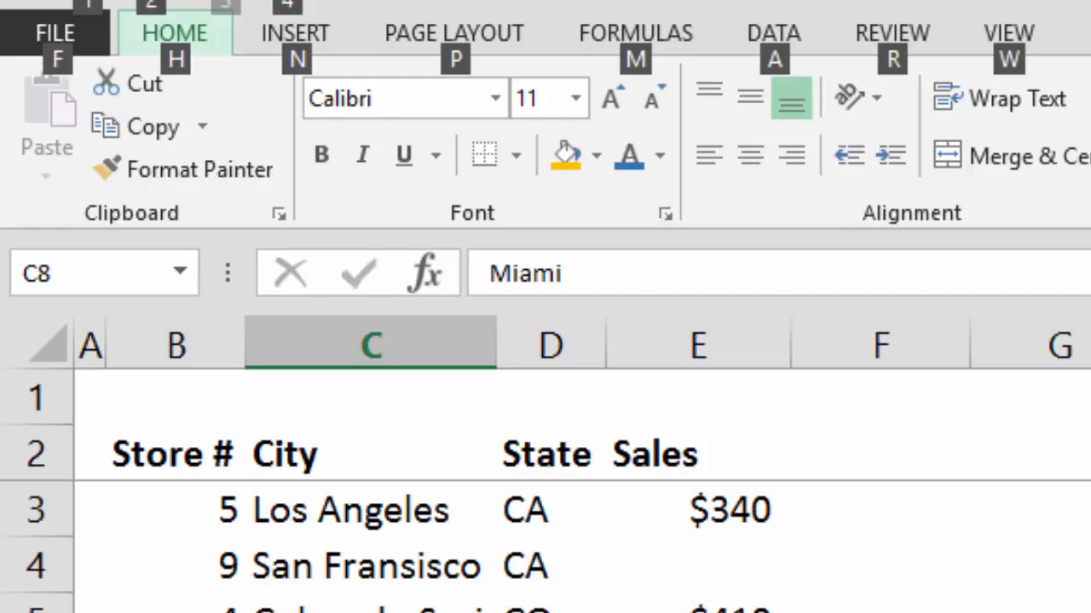
key("n")
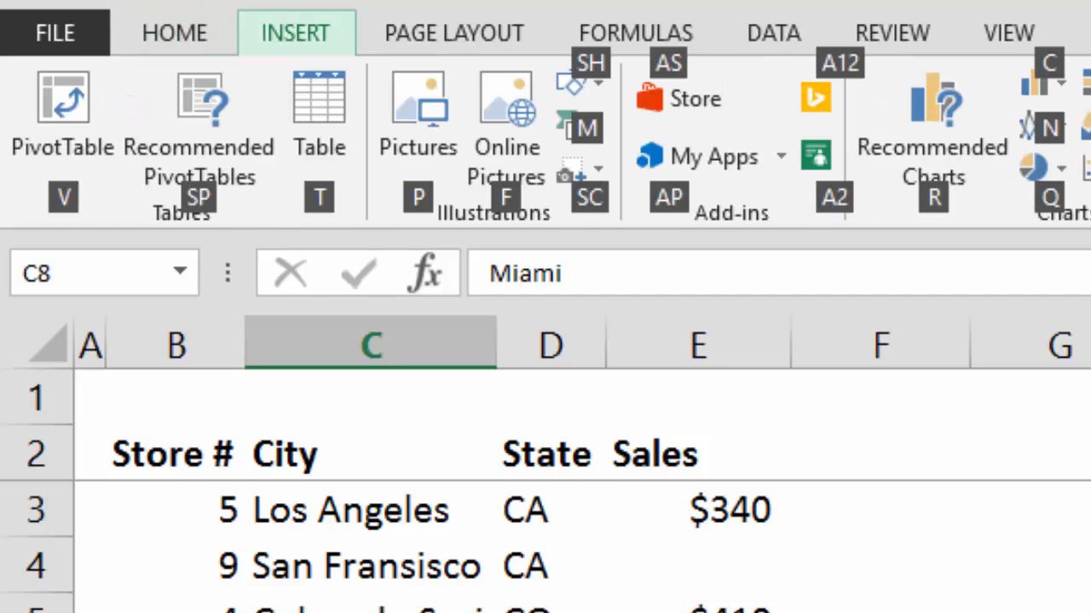
key("v")
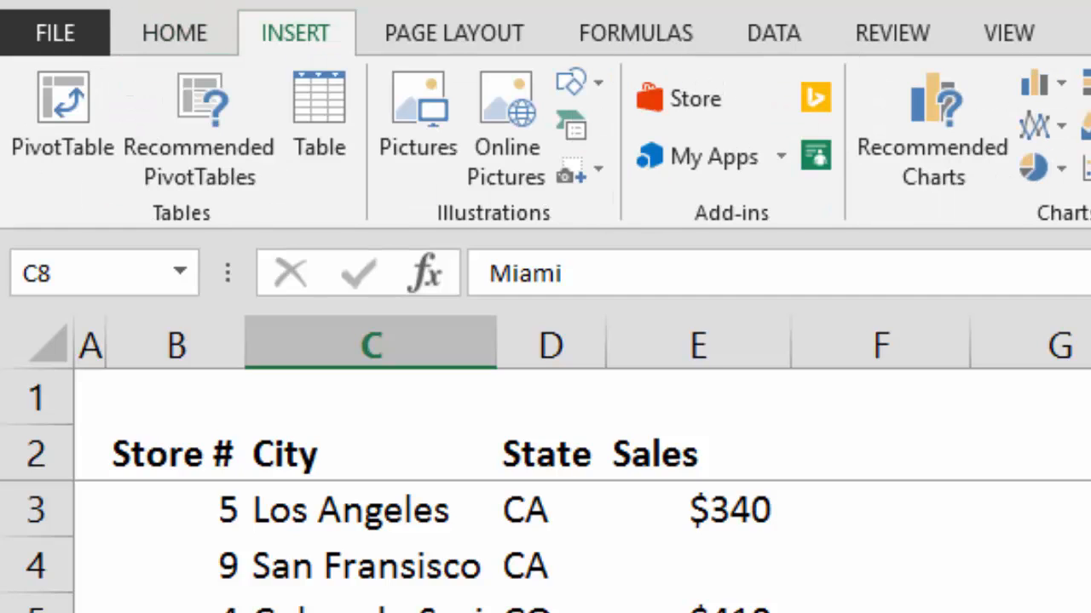
key("alt")
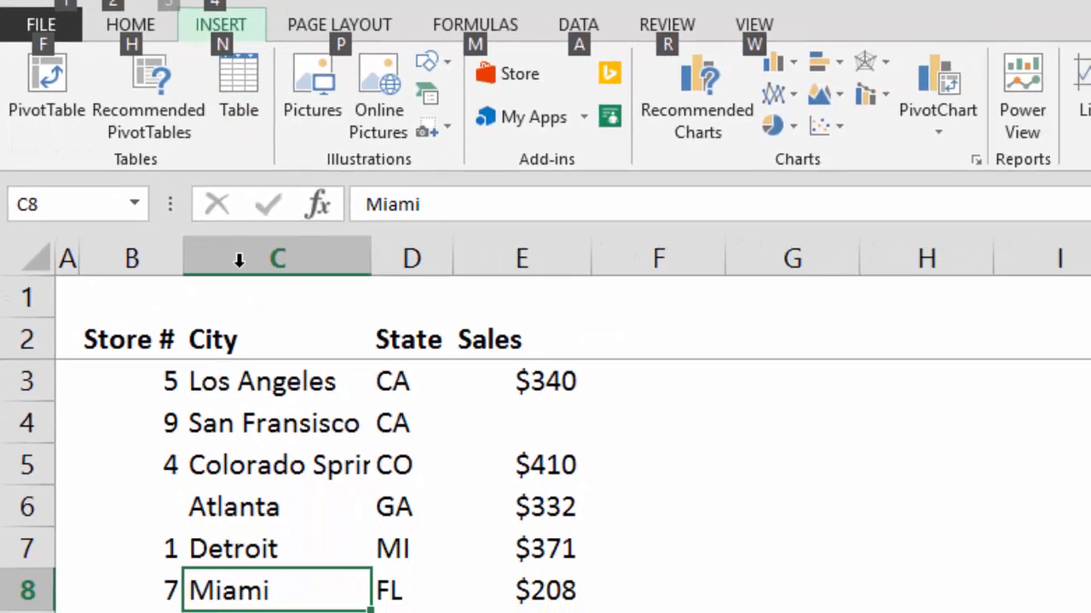
key("n")
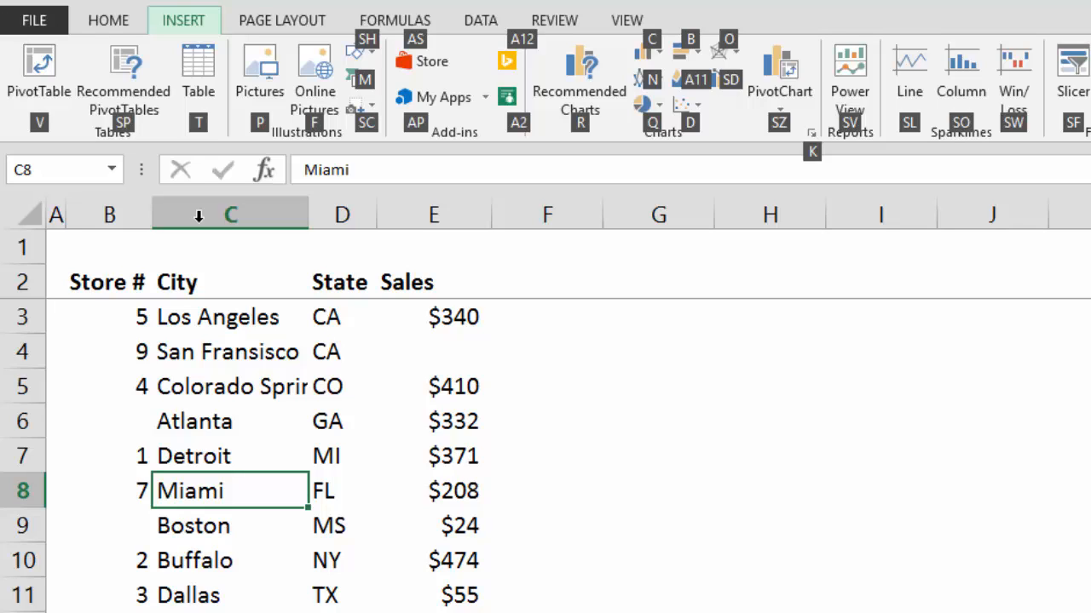
key("t")
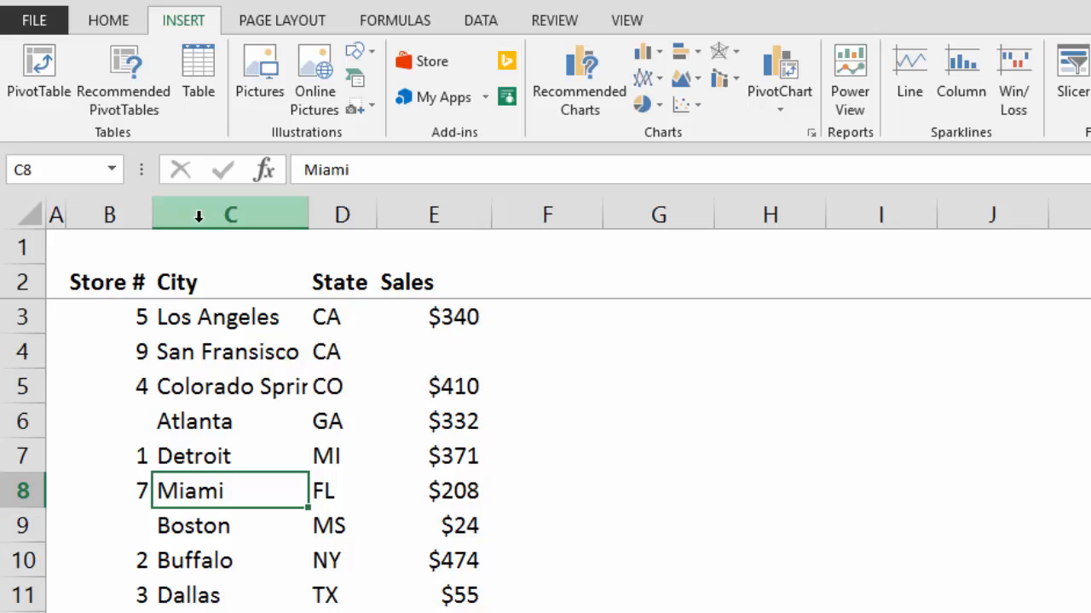
Select the whole store data table from Detroit's State cell D7 and open the Create PivotTable dialog for it
key("Up")
key("Right")
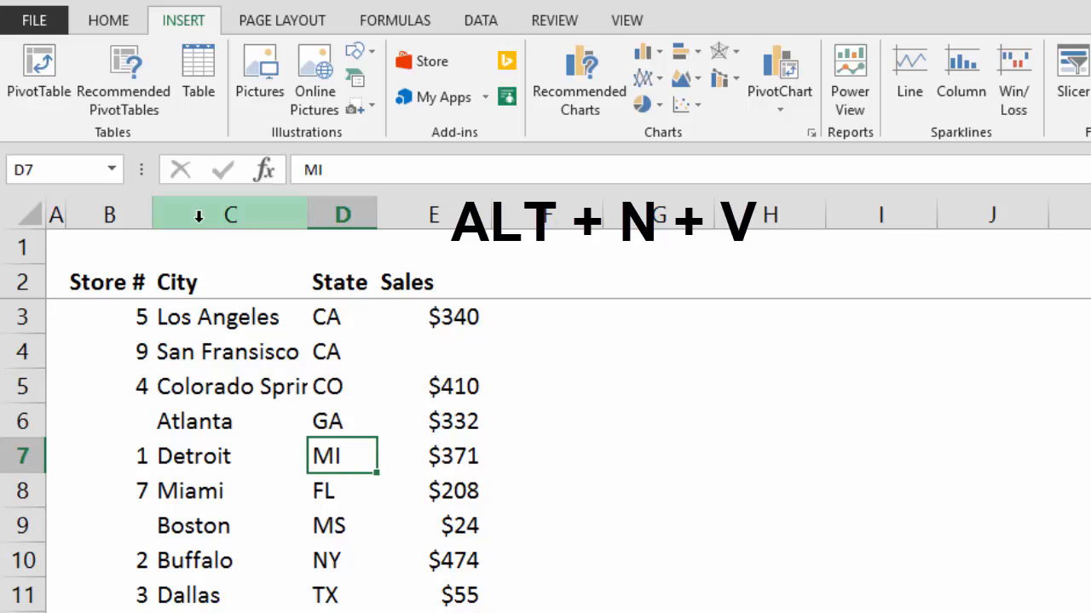
key("alt+n")
key("v")
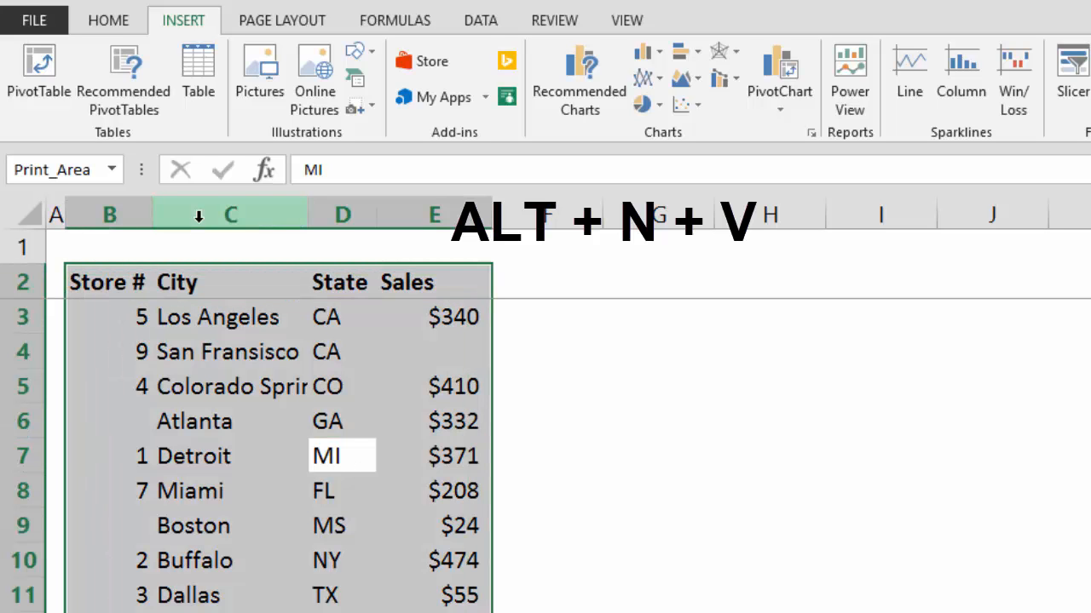
key("alt")
key("n")
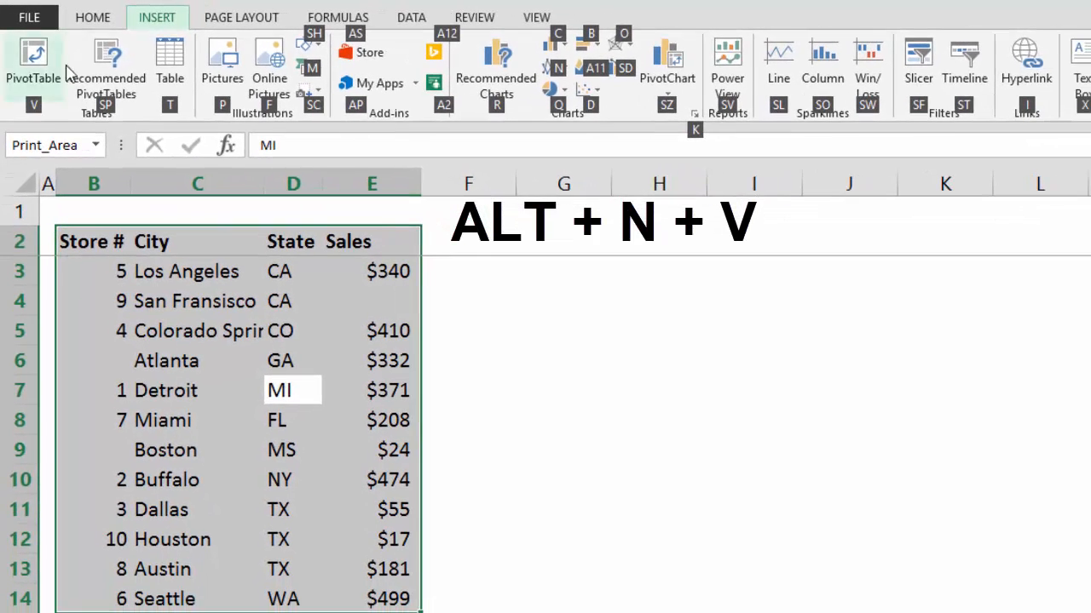
key("v")
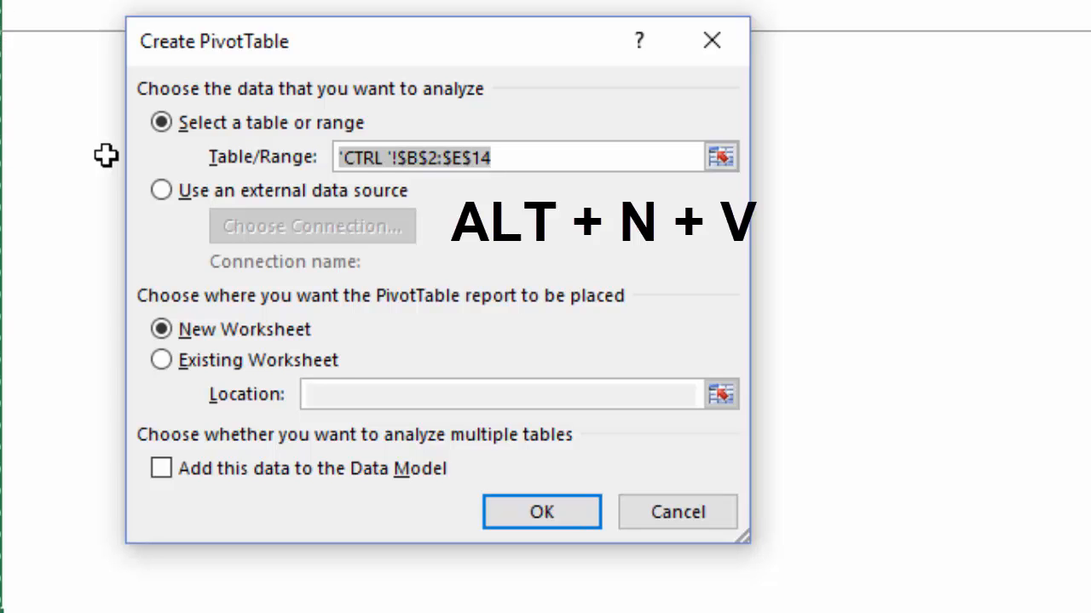
Try creating the PivotTable with Existing Worksheet as its destination and cell G2 as its location
key("alt+e")
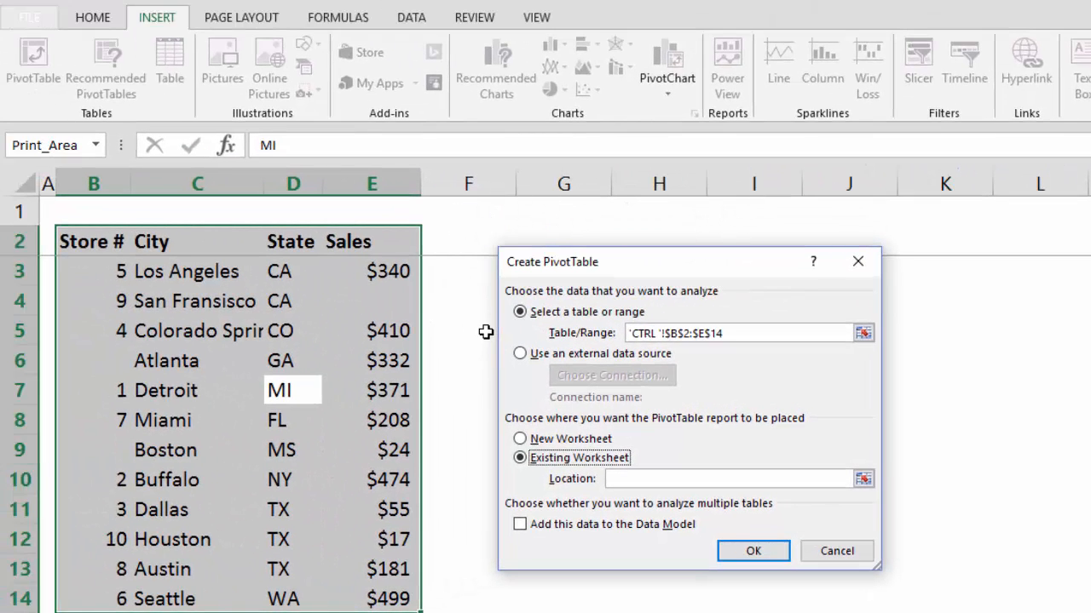
key("alt+n")
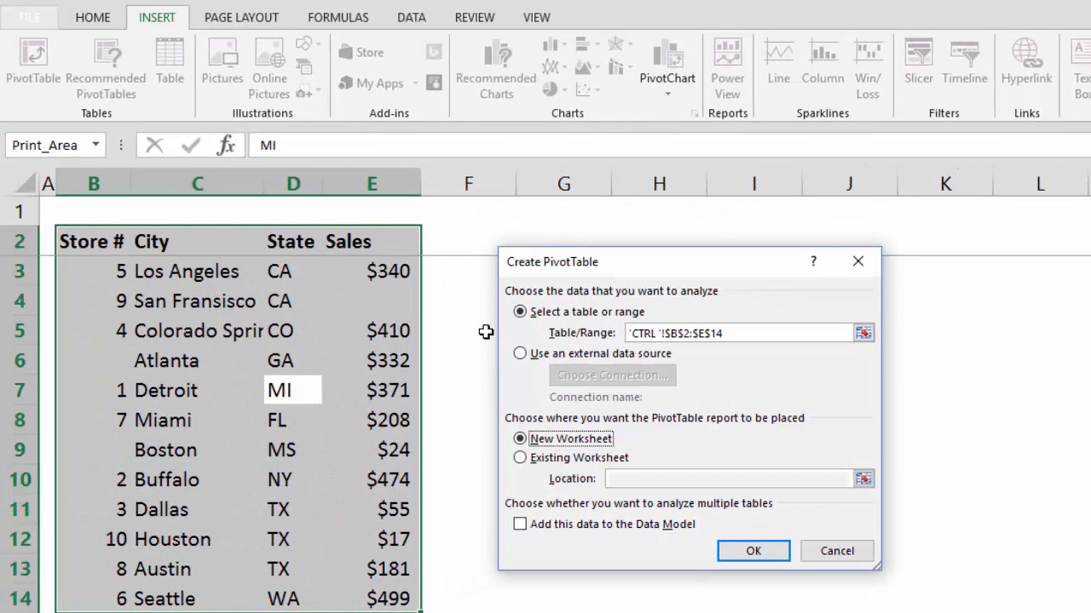
key("alt+e")
left_click(717, 477)
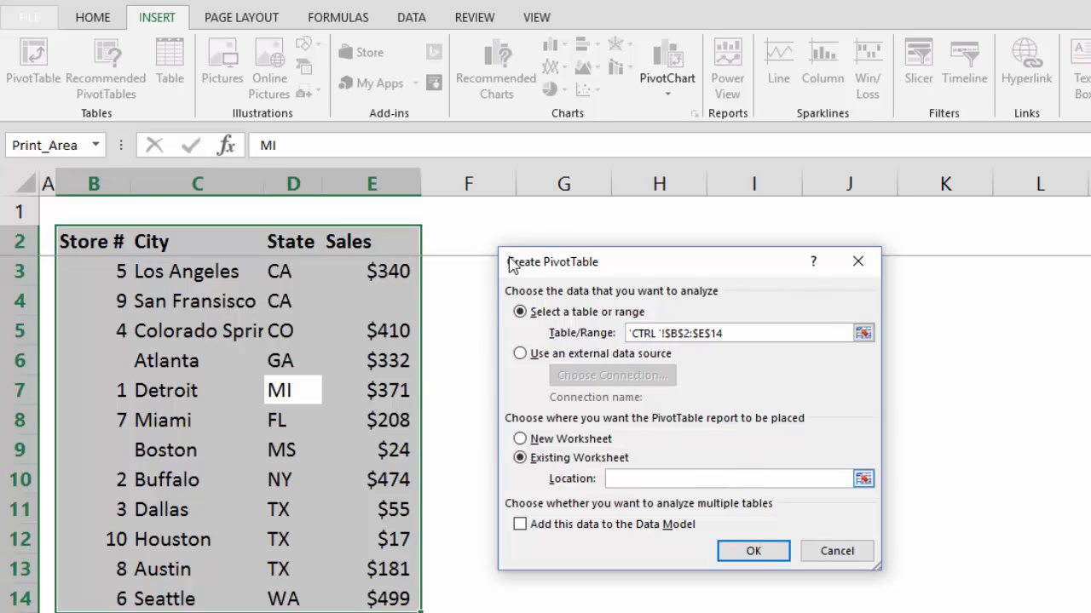
left_click(558, 241)
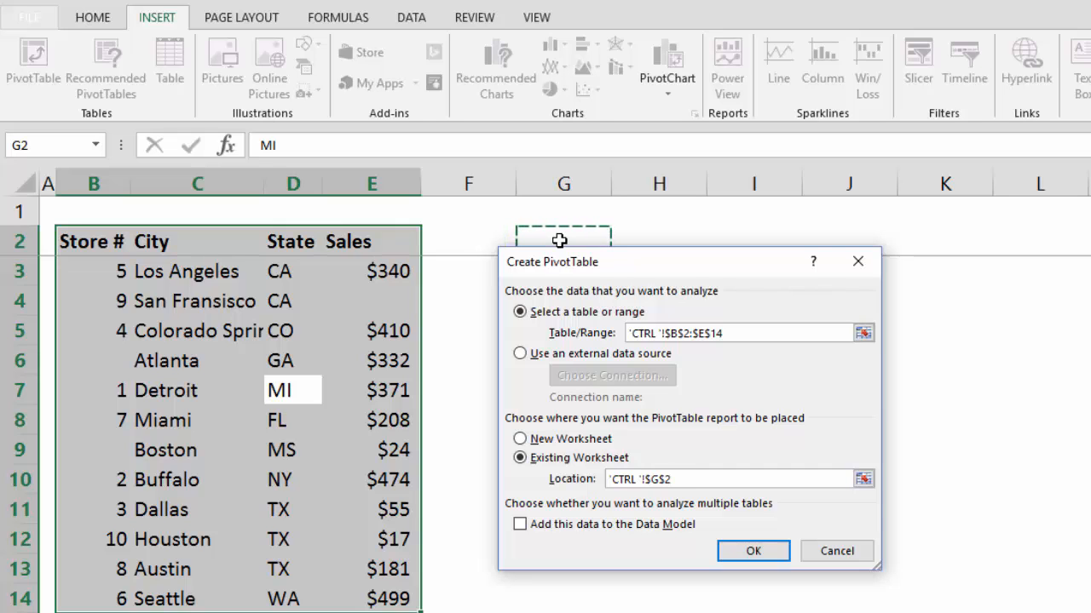
key("Return")
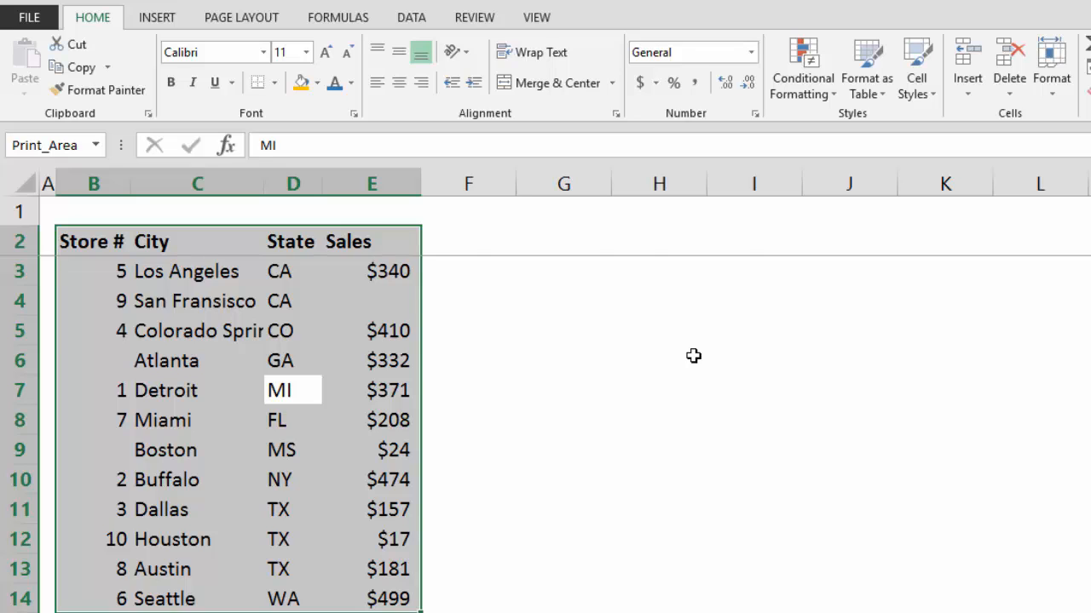
Insert a 2-D clustered column chart of the store table, move it clear of the Sales column, and undo both changes
key("alt")
key("n")
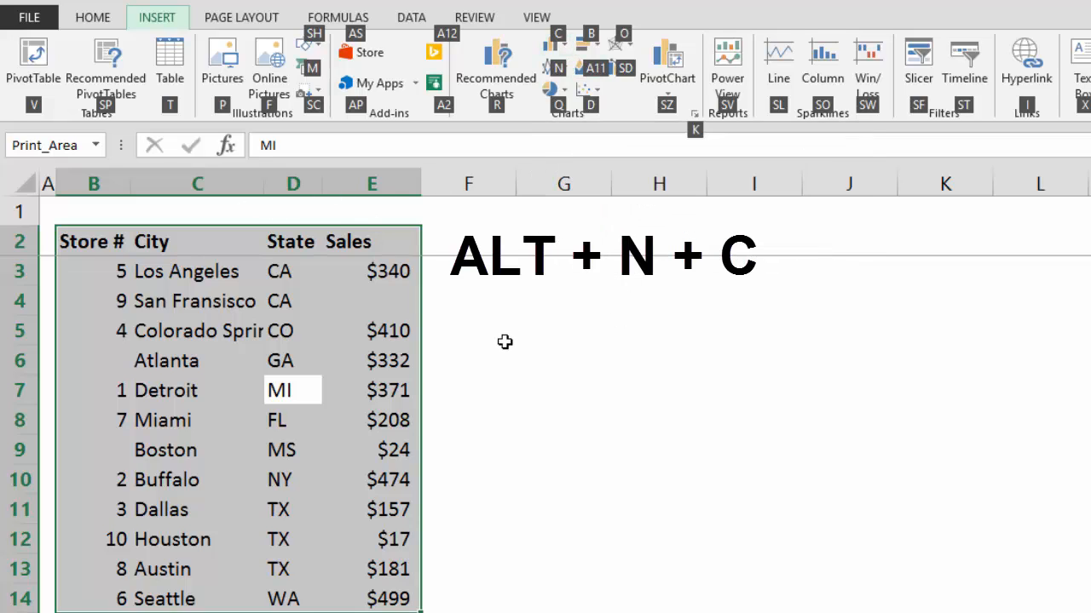
key("c")
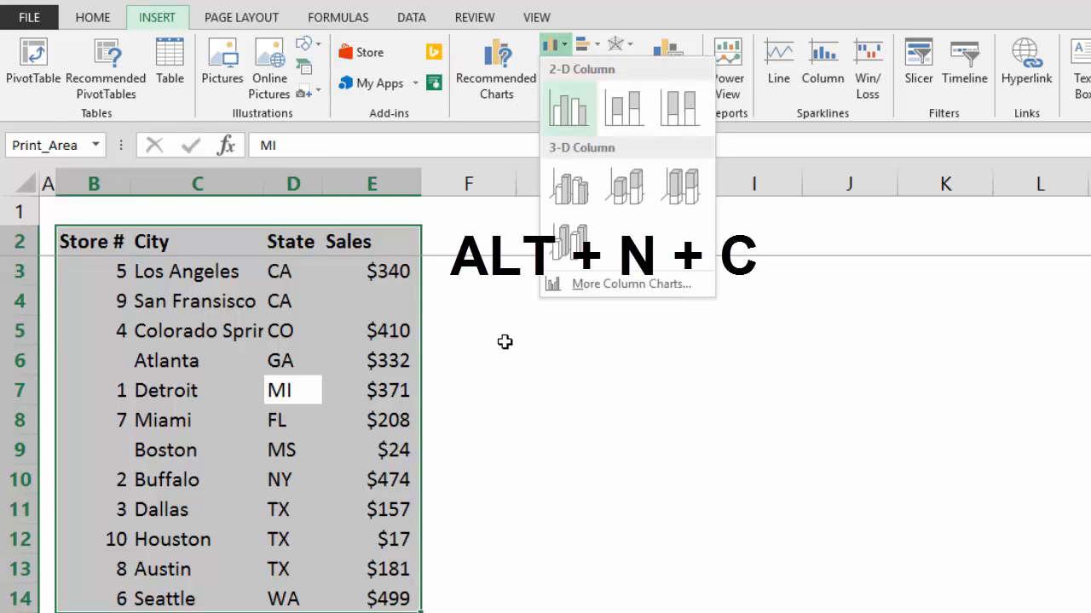
key("Return")
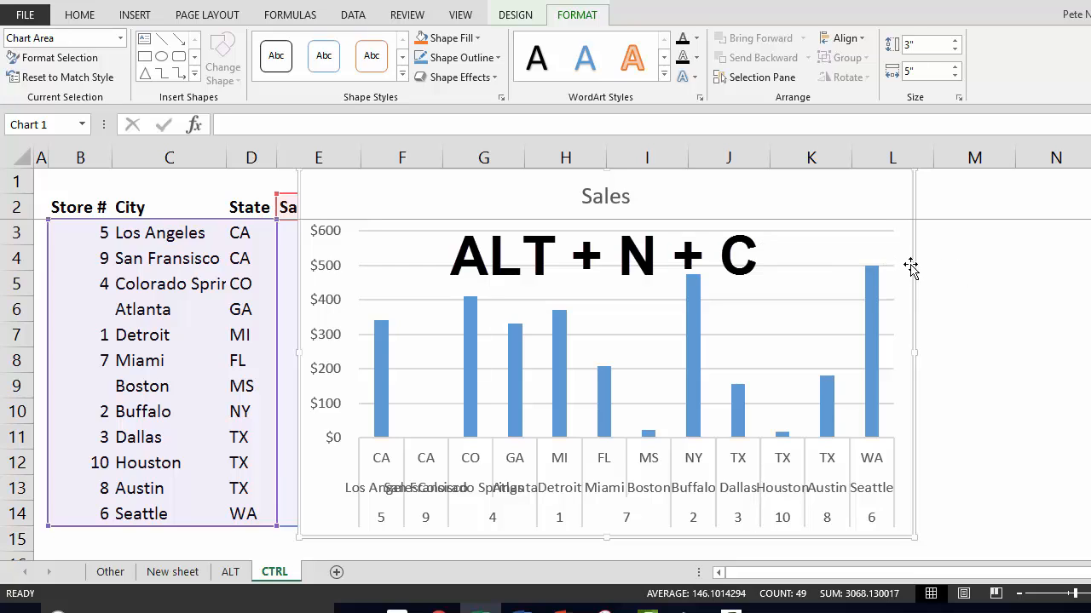
left_click_drag(910, 267, 1037, 228)
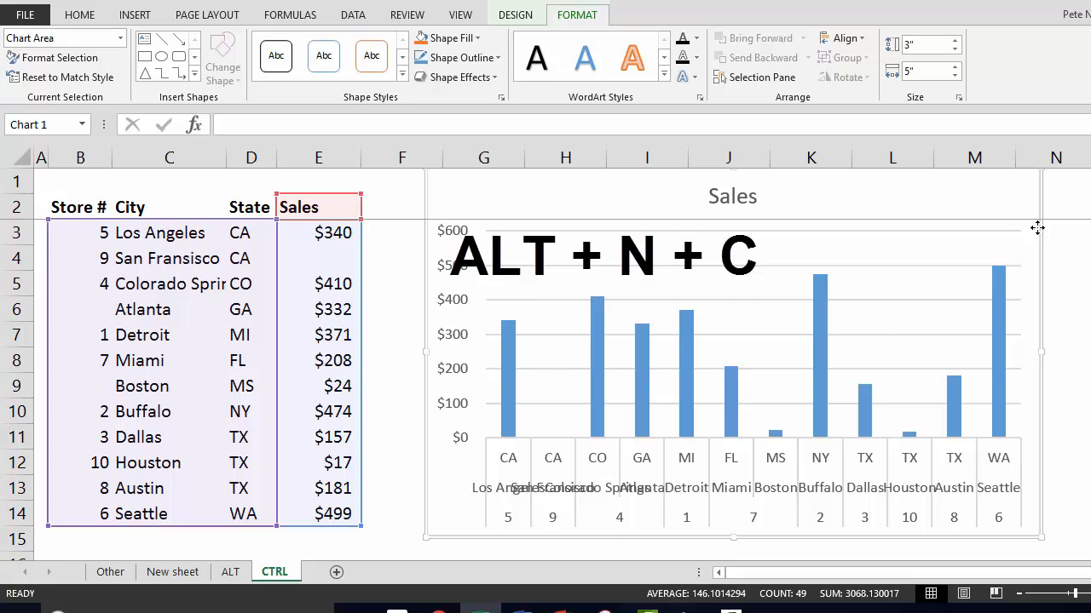
key("ctrl+z")
key("ctrl+z")
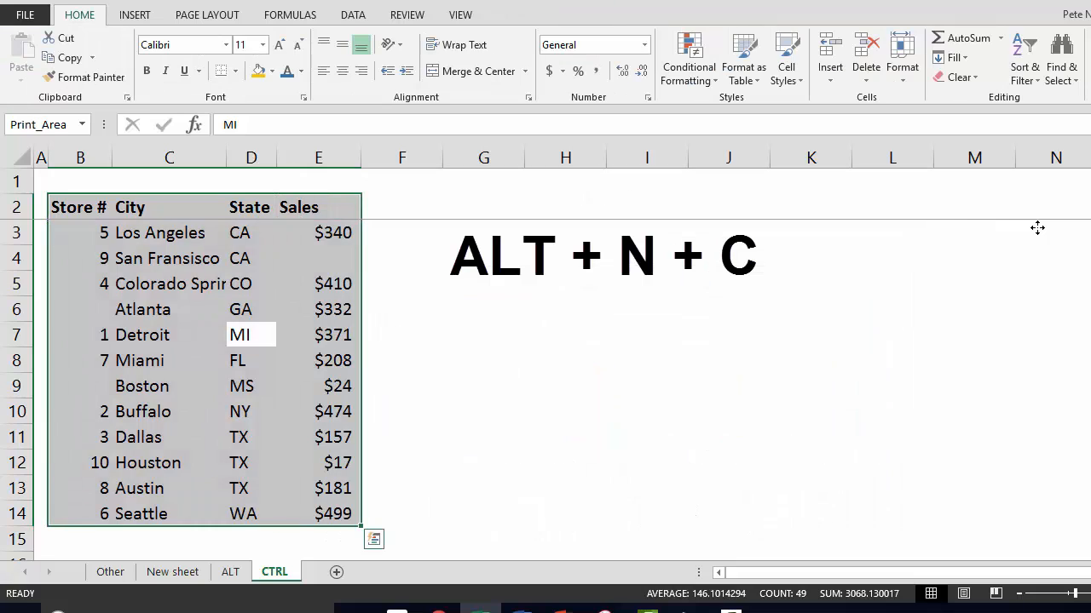
Insert the 2-D clustered column chart of the store table again and delete it
key("alt")
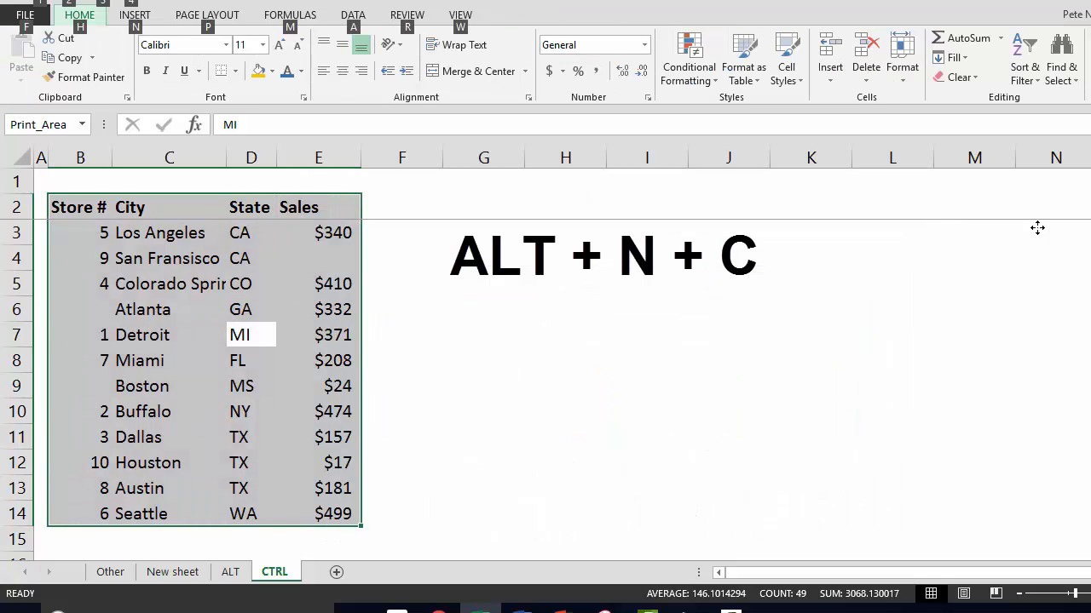
key("n")
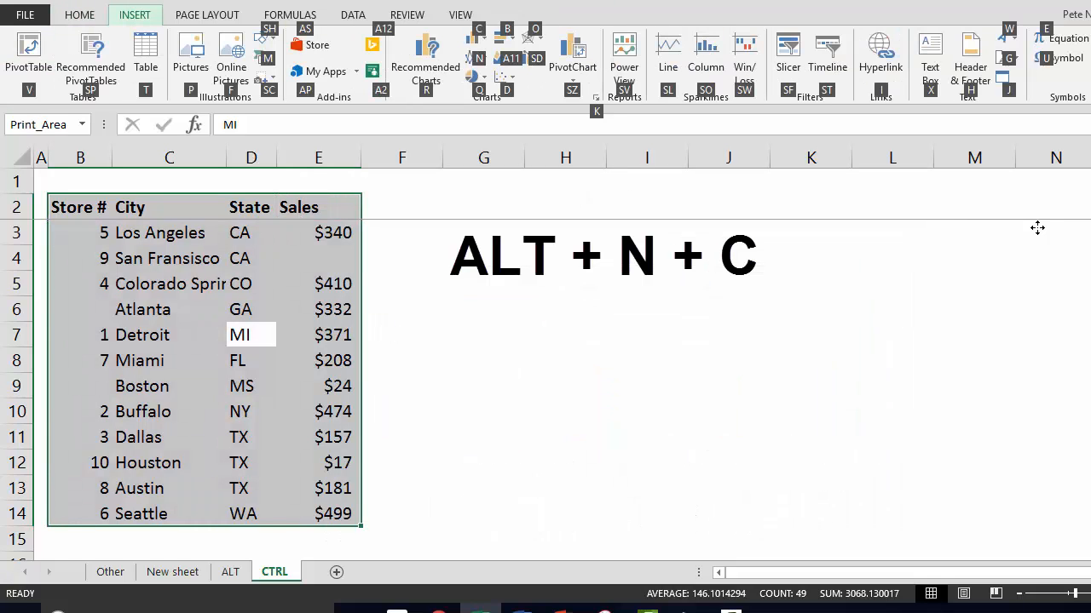
key("c")
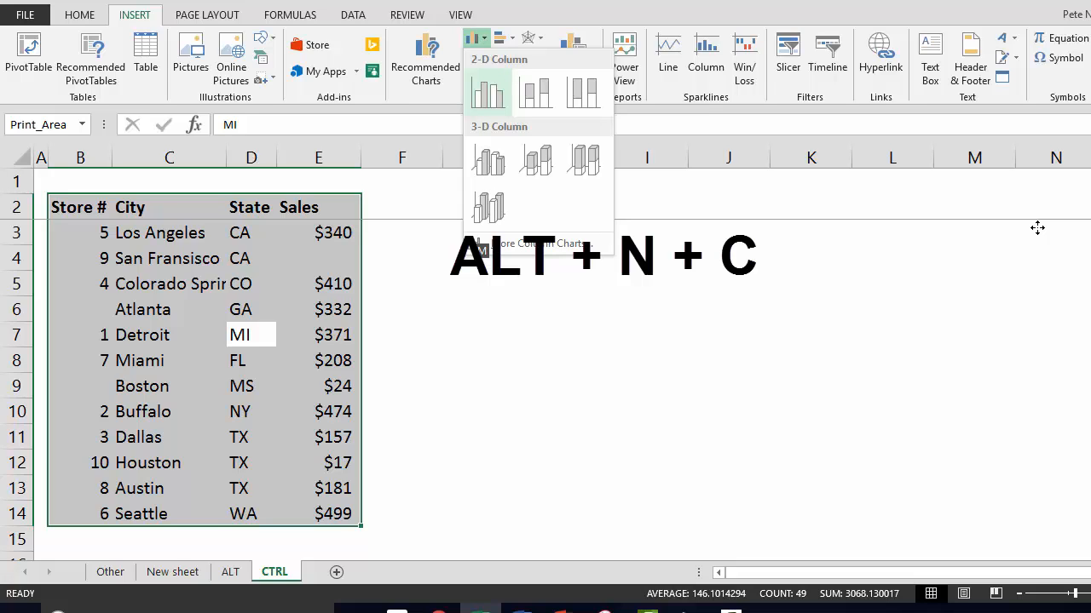
key("Return")
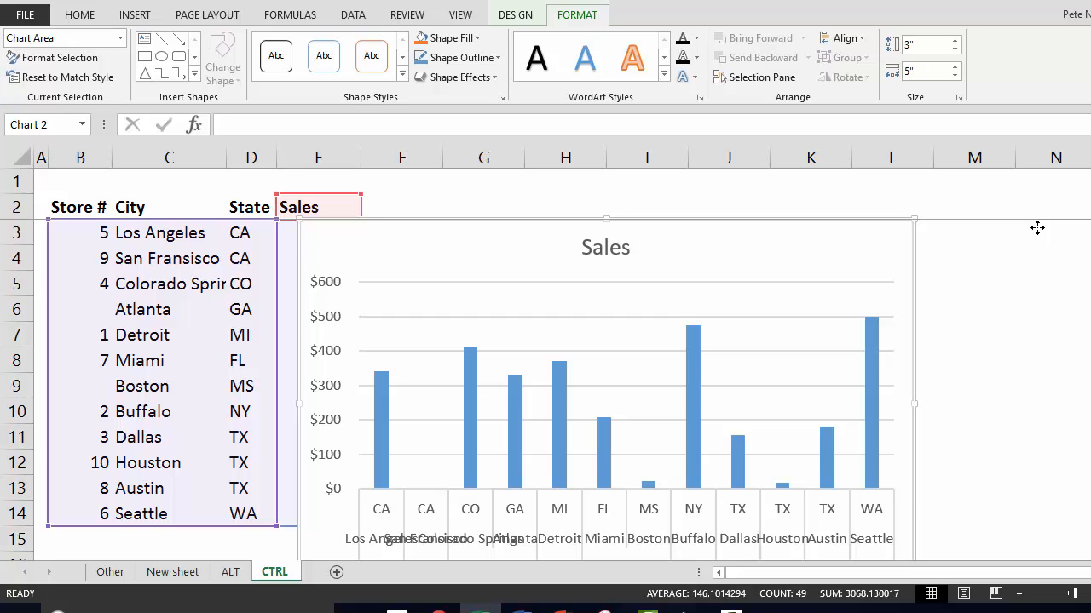
key("Delete")
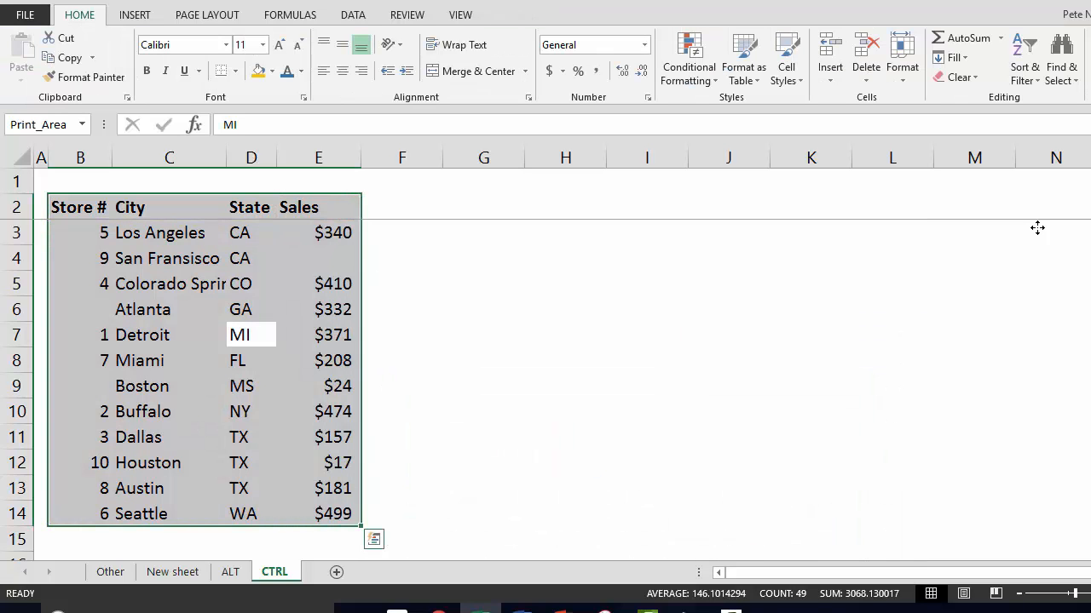
Select the Colorado Springs city cell C5 and look over the available page layout commands
key("alt+n")
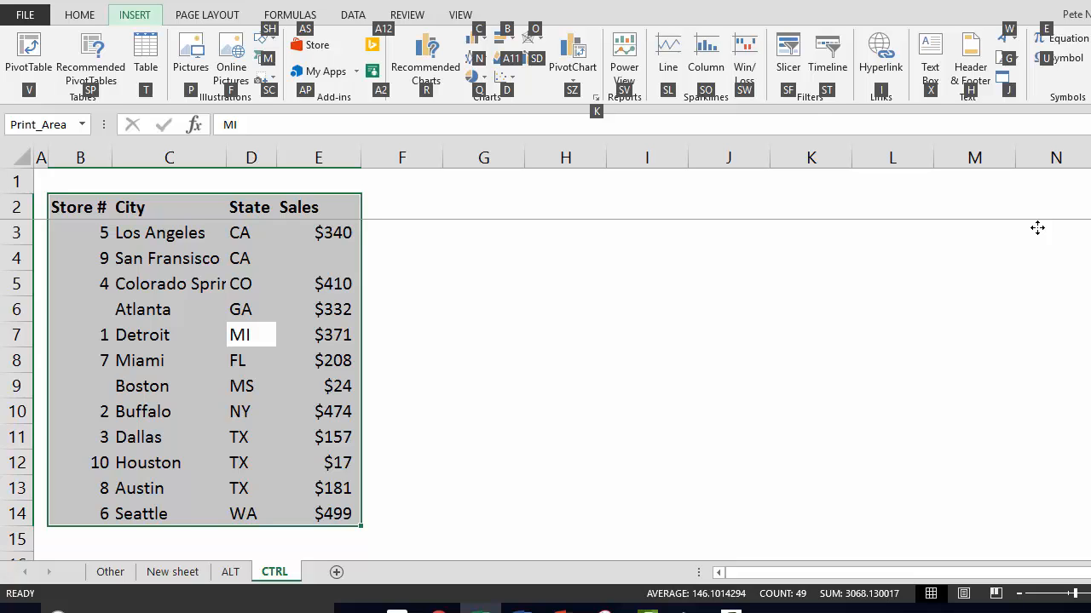
left_click(179, 303)
key("Up")
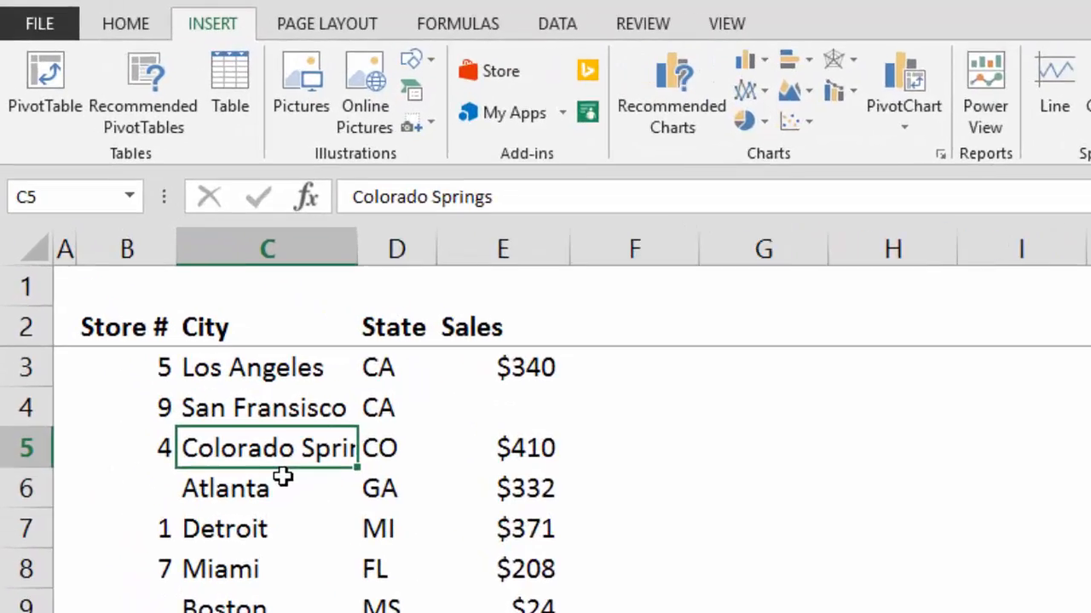
key("alt")
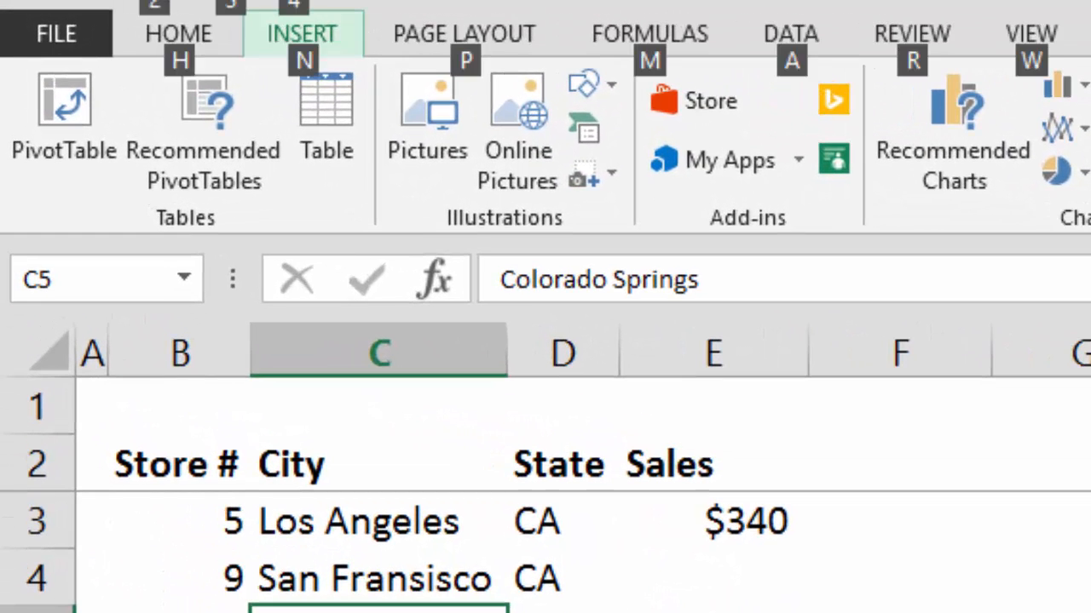
key("p")
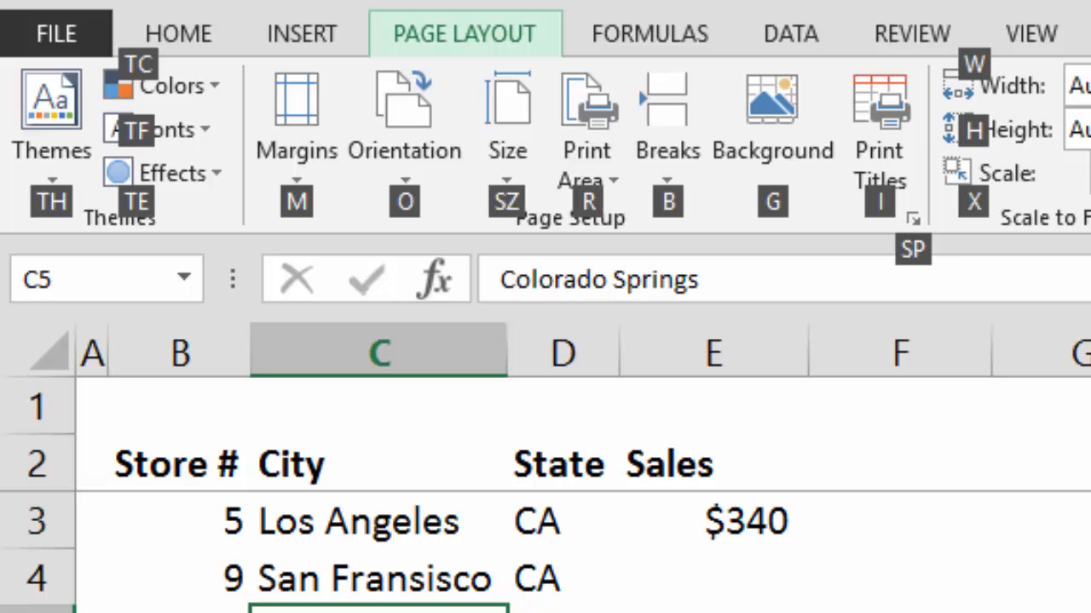
key("alt")
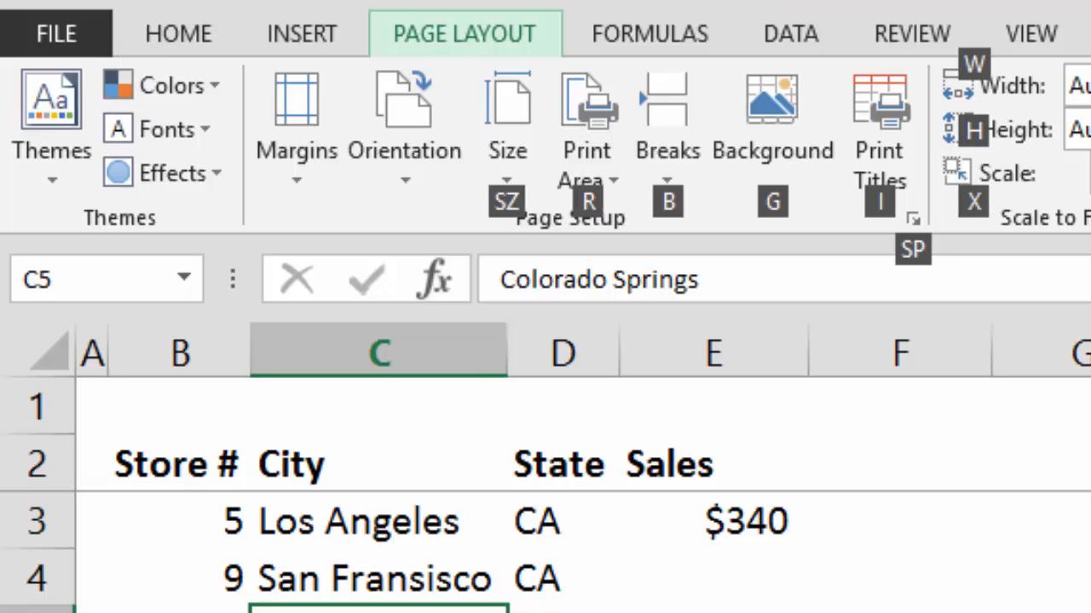
key("Right")
key("Left")
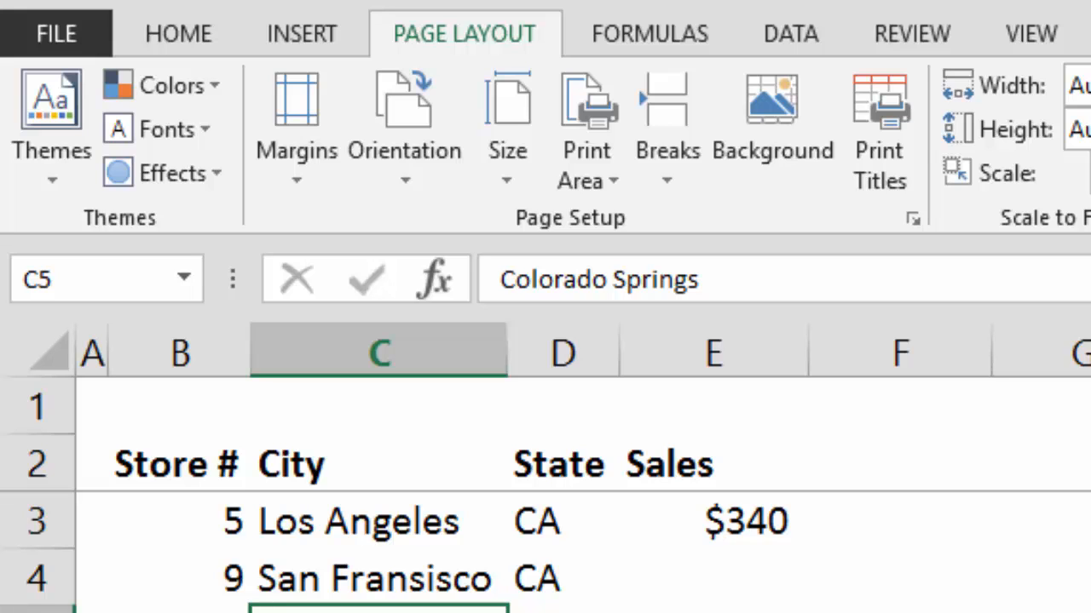
Select the whole store data table from the Atlanta cell and set it as the print area
key("ctrl+a")
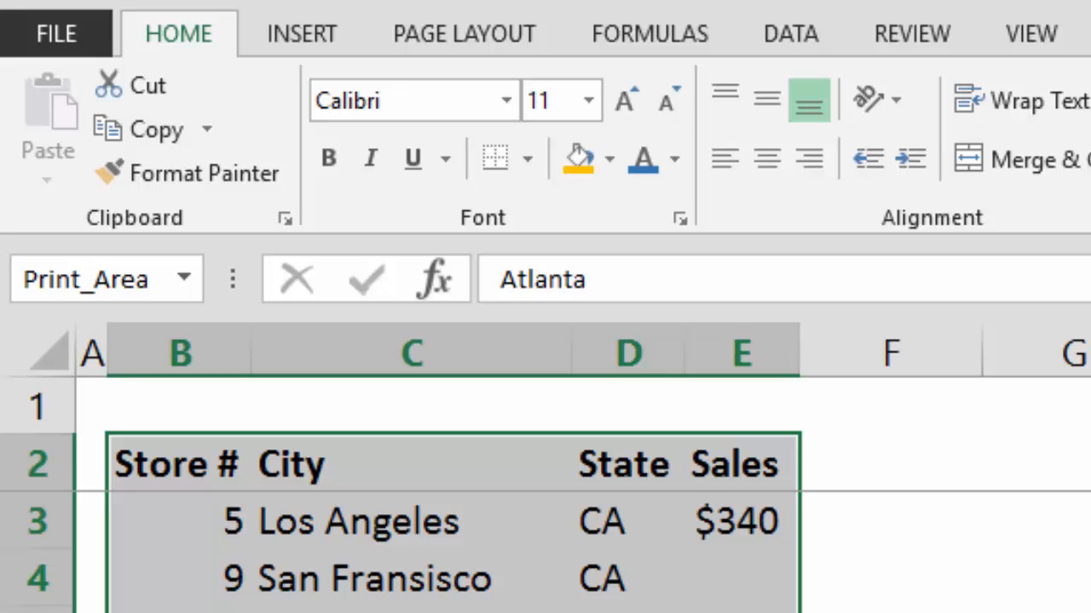
key("alt")
key("p")
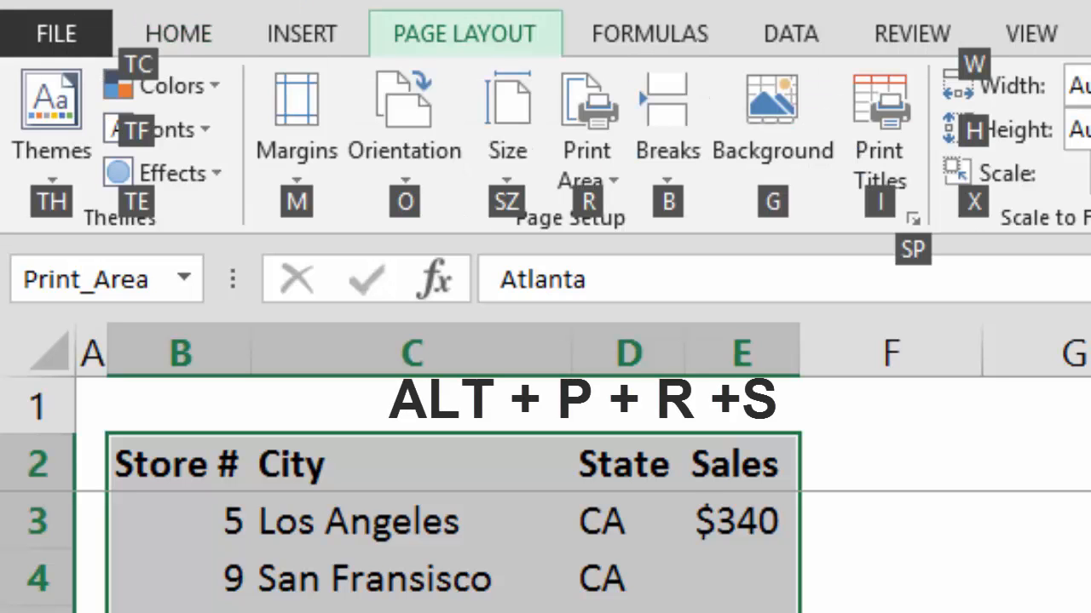
key("r")
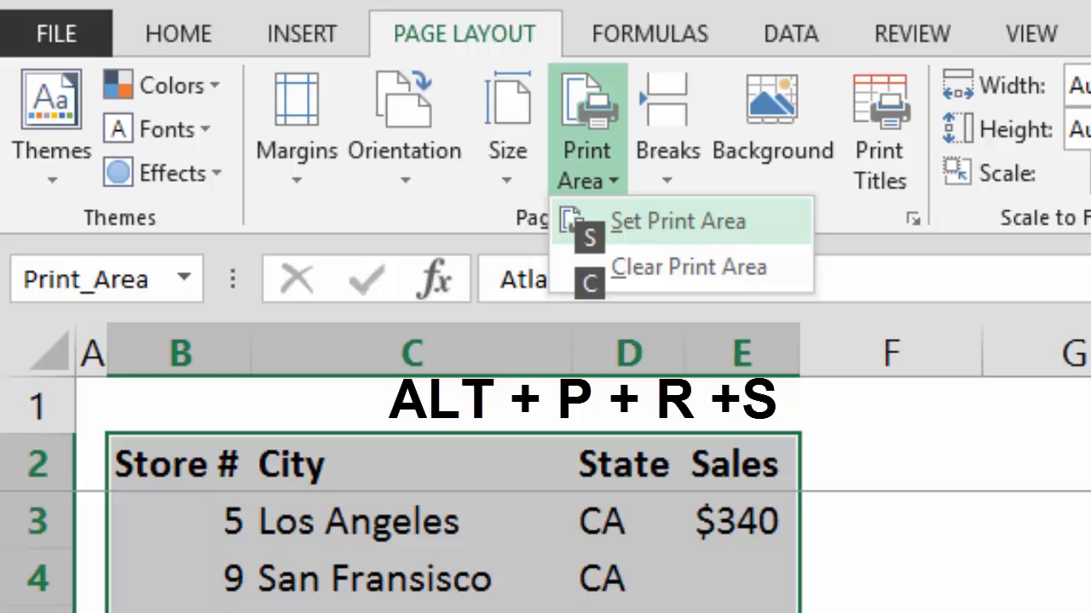
key("s")
Set the selected store table as the print area again and check it in the print preview
key("alt")
key("p")
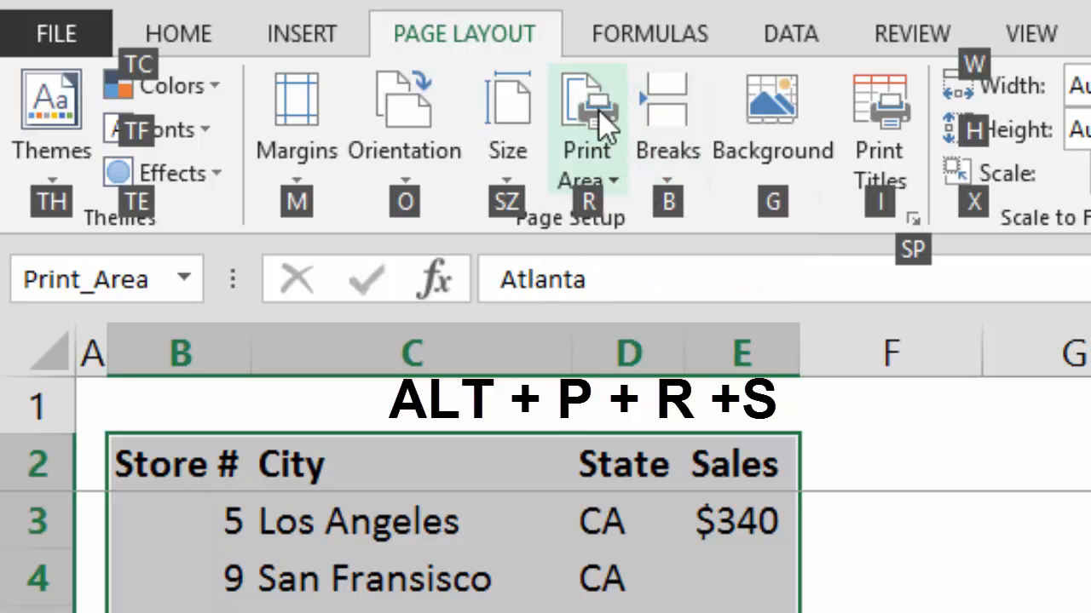
key("r")
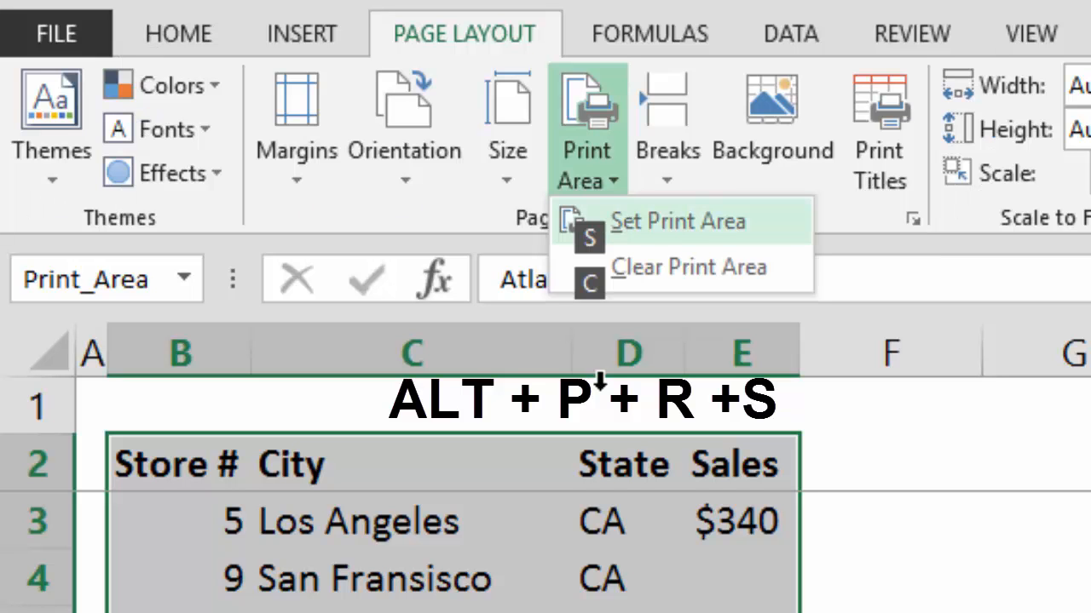
key("s")
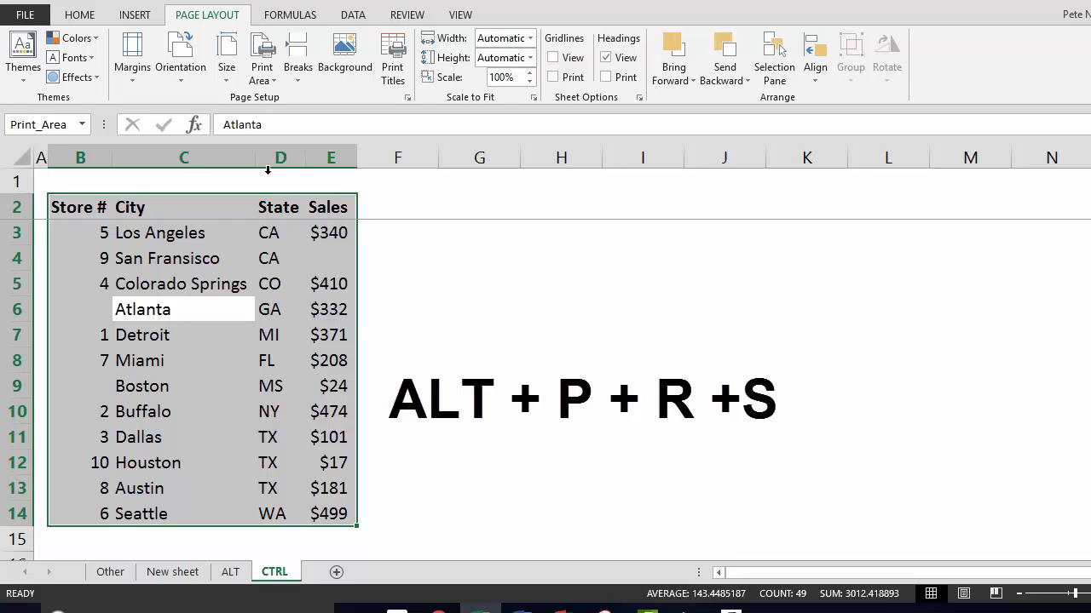
key("ctrl+p")
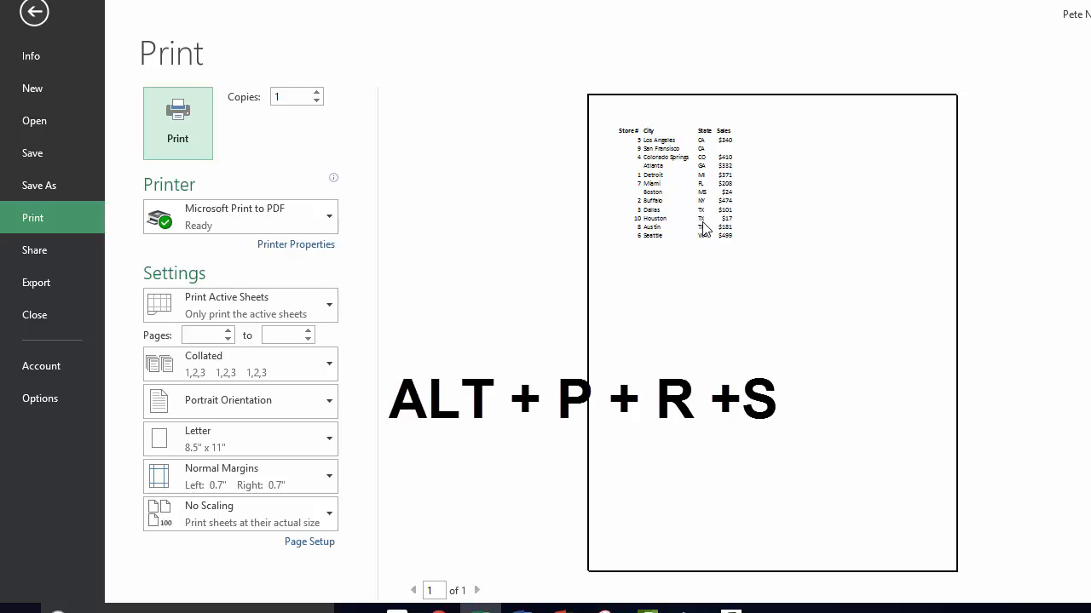
key("Escape")
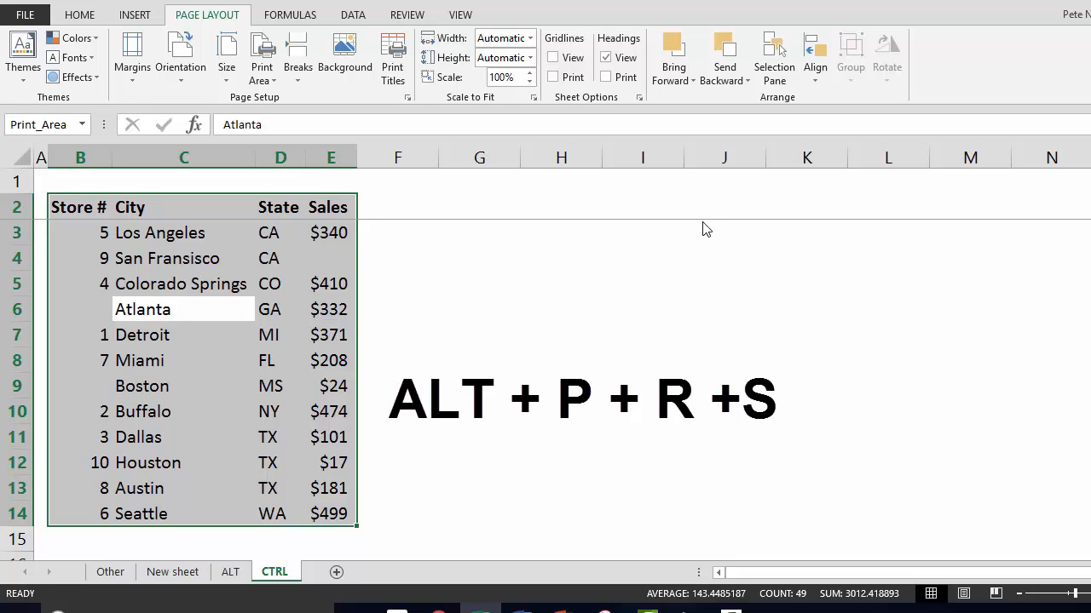
Reapply the print area to the selected store table after the preview
key("alt")
key("p")
key("r")
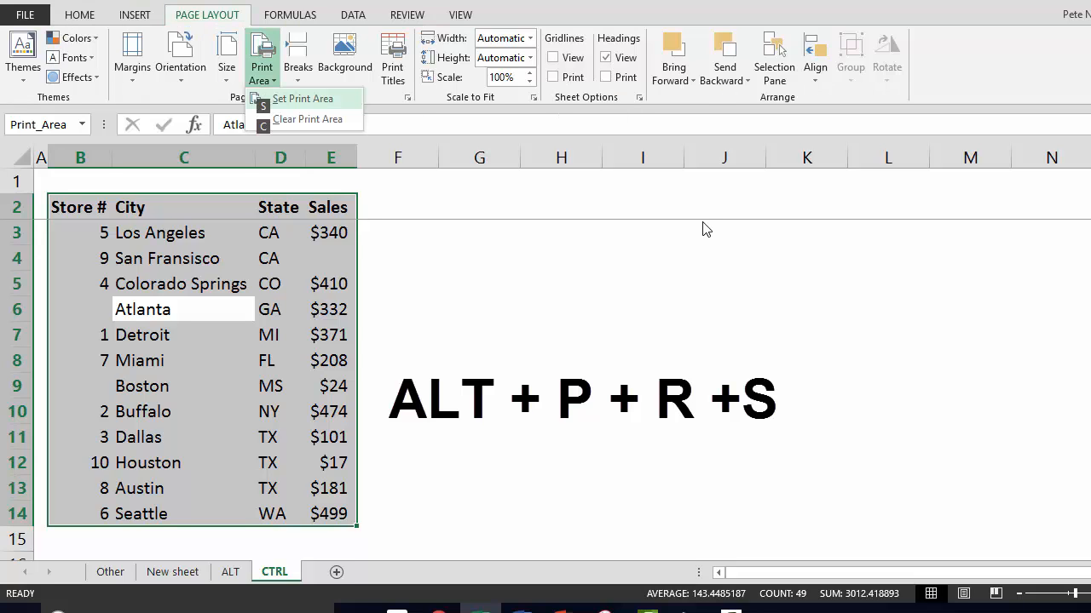
key("s")
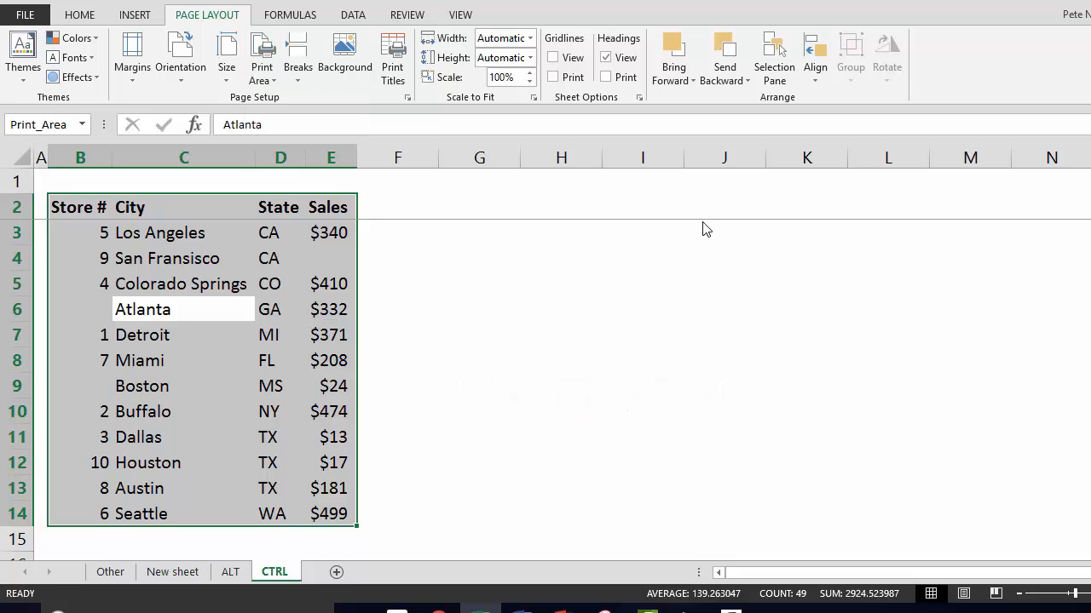
Try to trace the dependents of the active Atlanta city cell C6
left_click(286, 15)
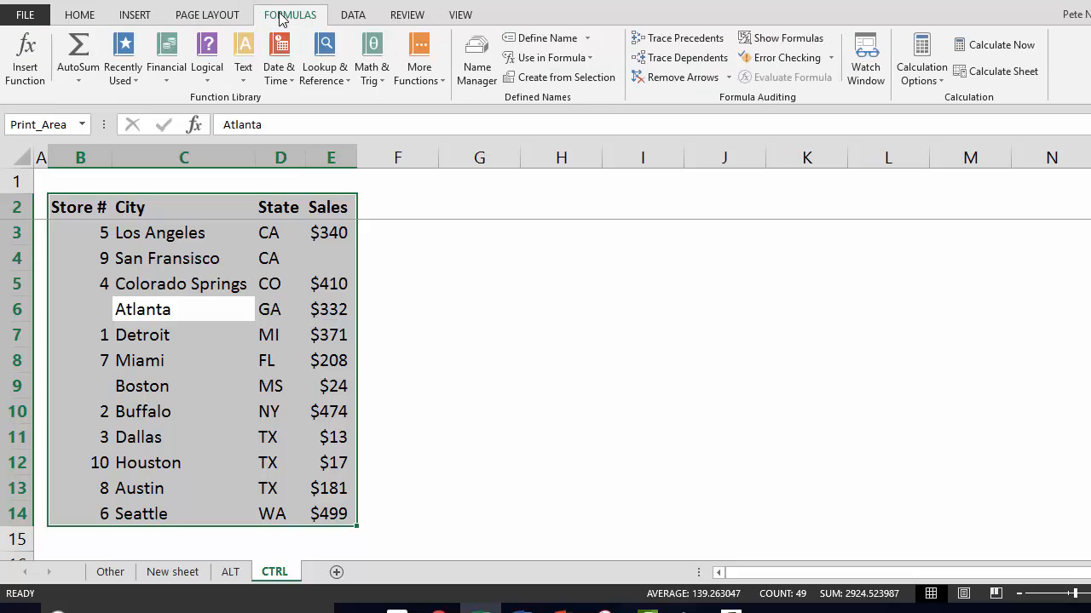
left_click(198, 17)
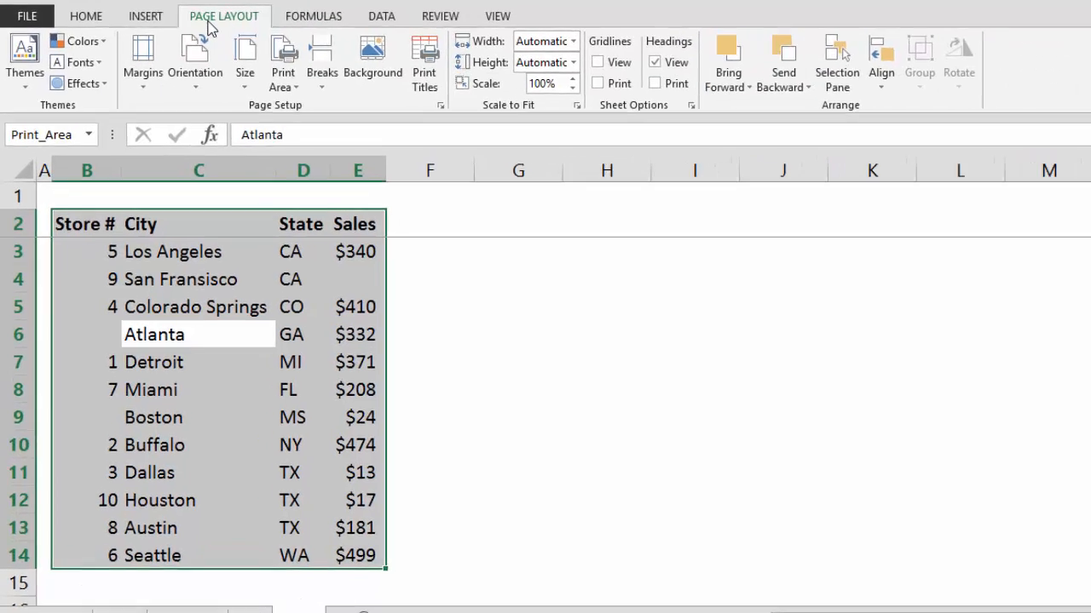
key("alt")
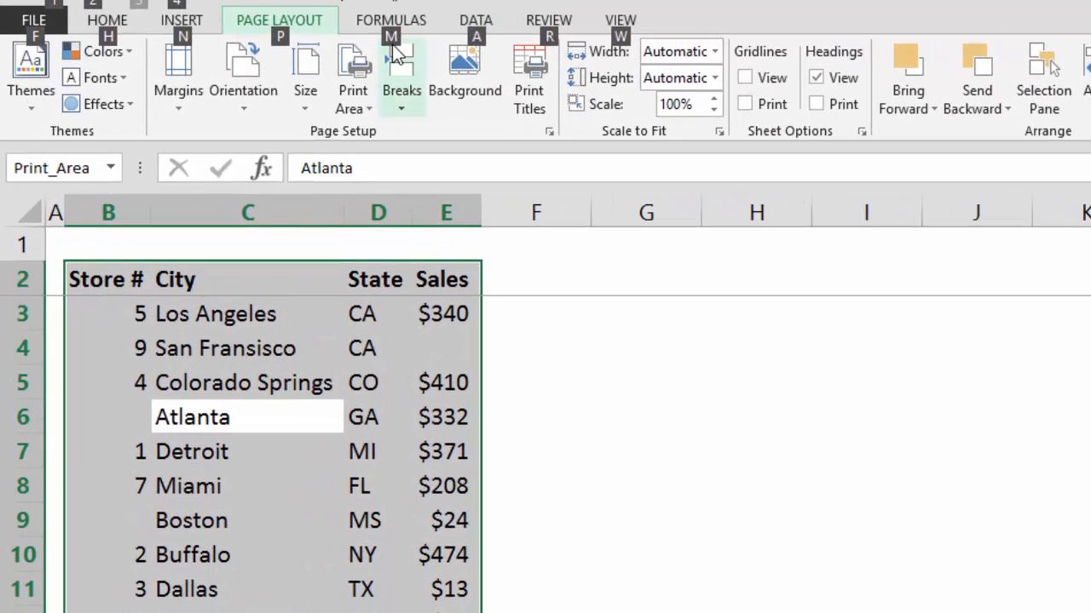
key("m")
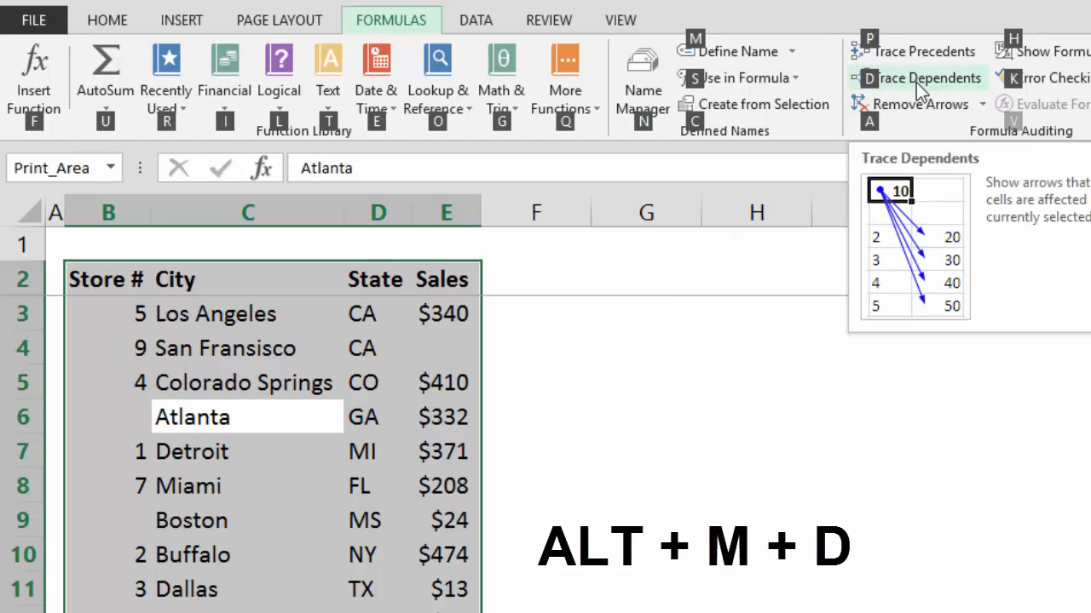
key("d")
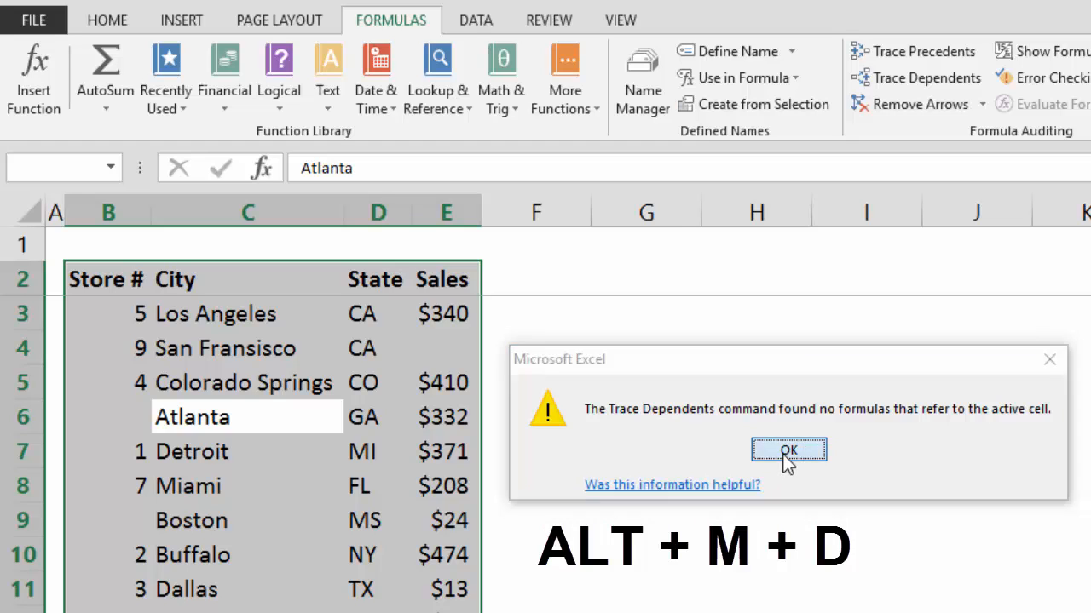
left_click(788, 452)
Enter the formula =E3*1.5 in cell F3, beside the Los Angeles sales figure
key("Right")
key("Right")
key("Up")
key("Up")
key("Up")
key("Right")
key("Up")
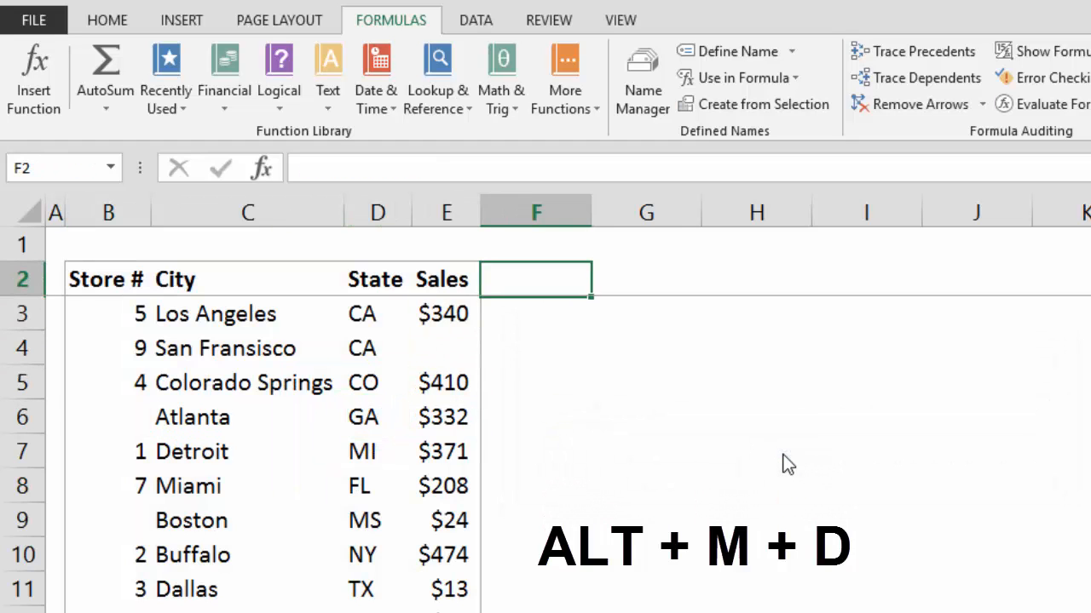
key("Down")
type("=")
key("Left")
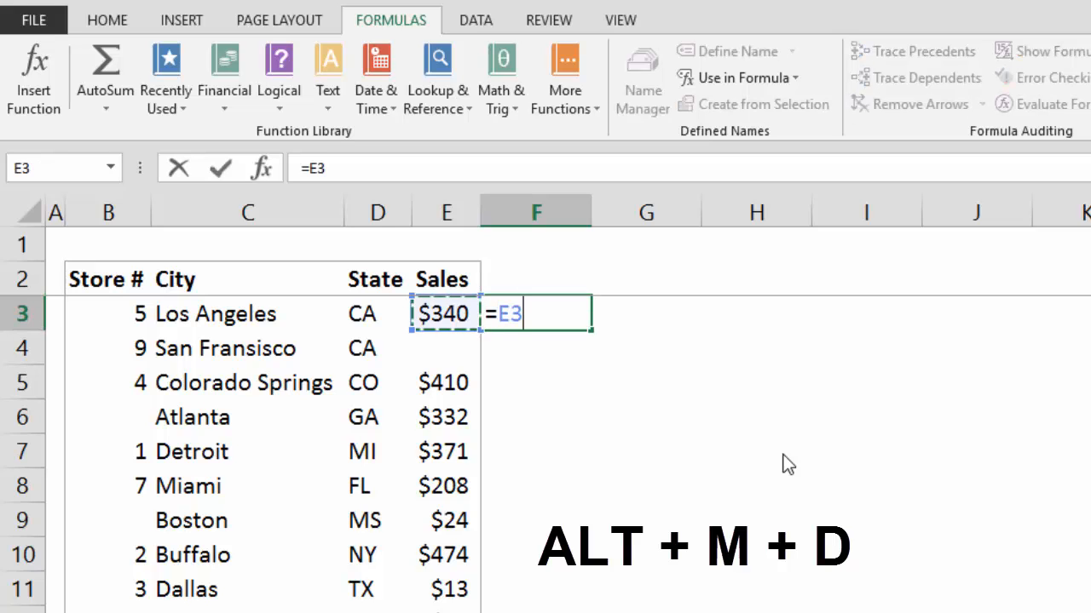
type("*1.5")
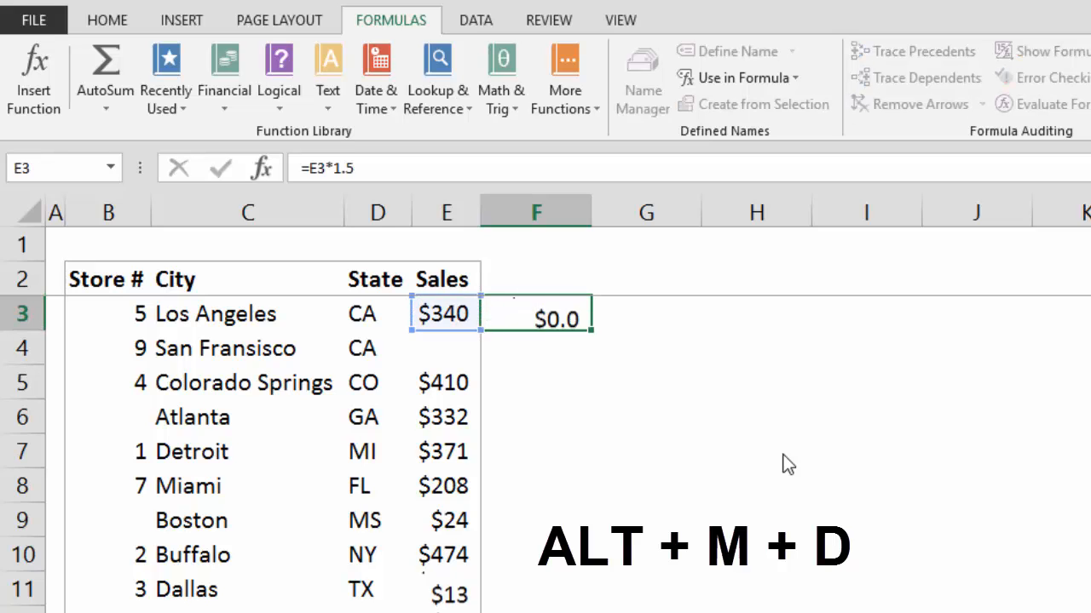
key("Return")
Fill the F3 formula down column F alongside all the store rows
key("Up")
key("shift+Down")
key("shift+Down")
key("shift+Down")
key("shift+Down")
key("shift+Down")
key("shift+Down")
key("shift+Down")
key("shift+Down")
key("shift+Down")
key("shift+Down")
key("shift+Down")
key("shift+Down")
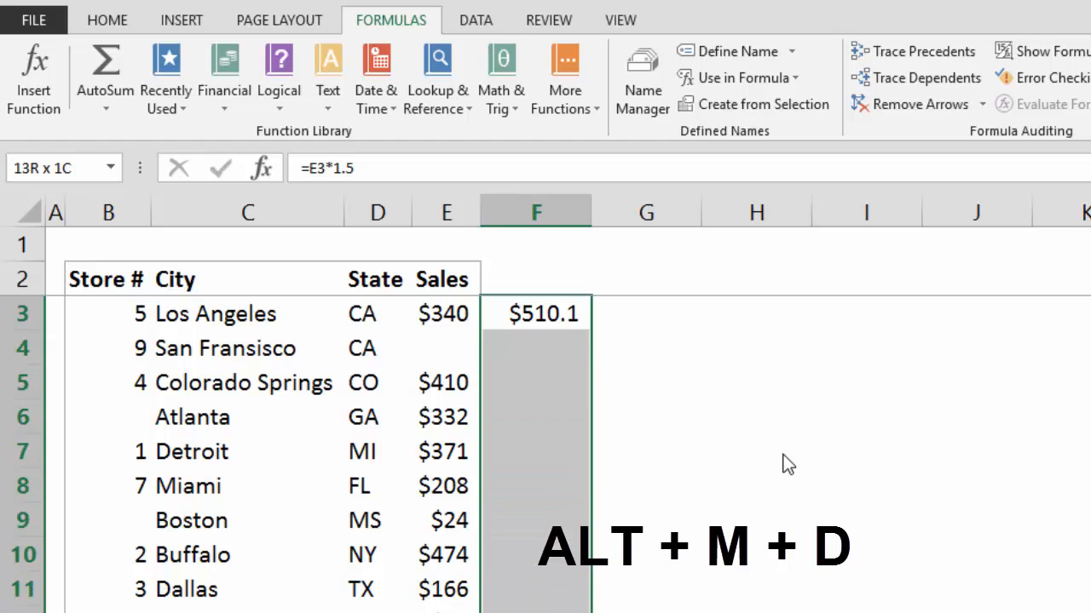
key("ctrl+d")
key("Up")
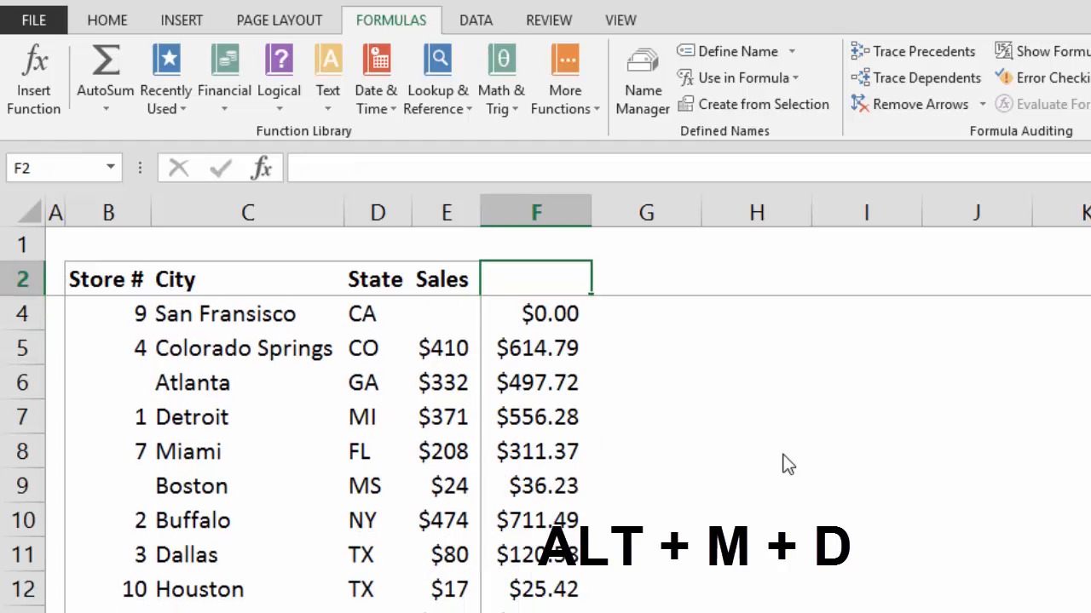
Select the whole data table from sales cell E3 and trace that cell's dependents
key("Down")
key("Left")
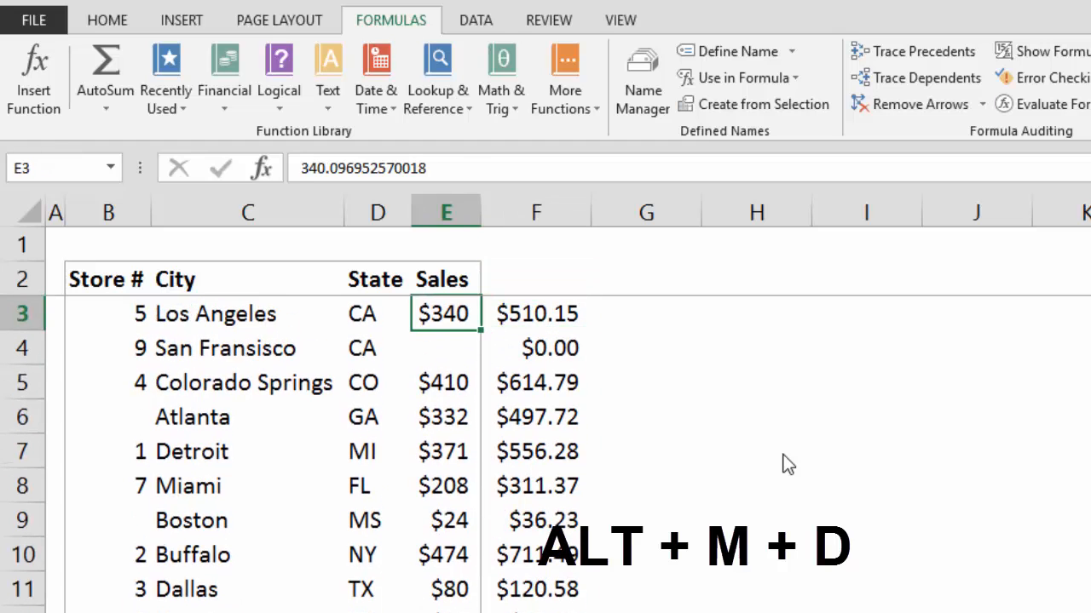
key("ctrl+a")
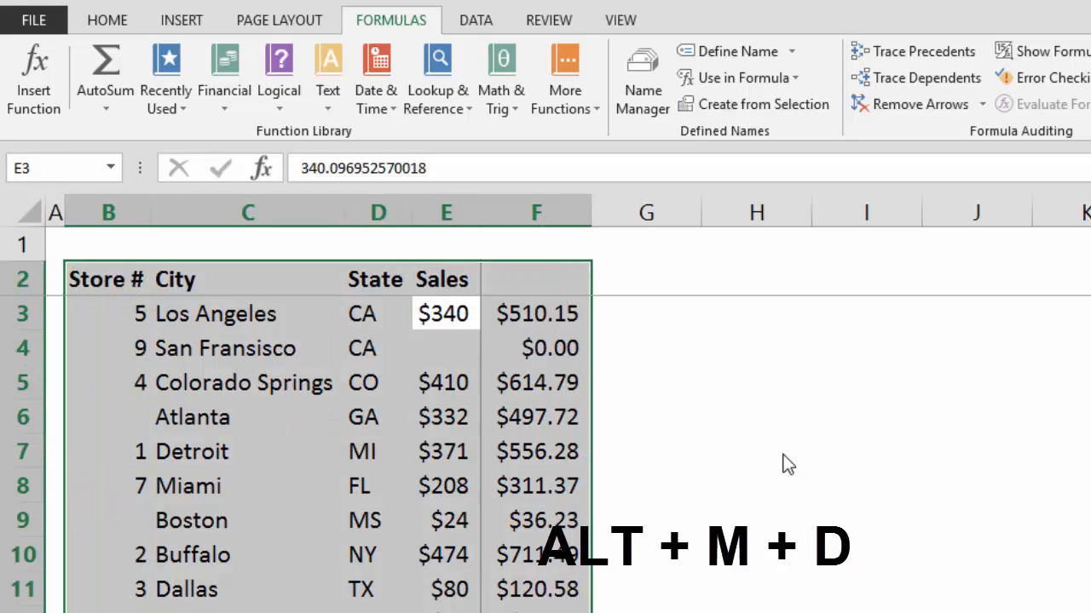
key("alt")
key("m")
key("d")
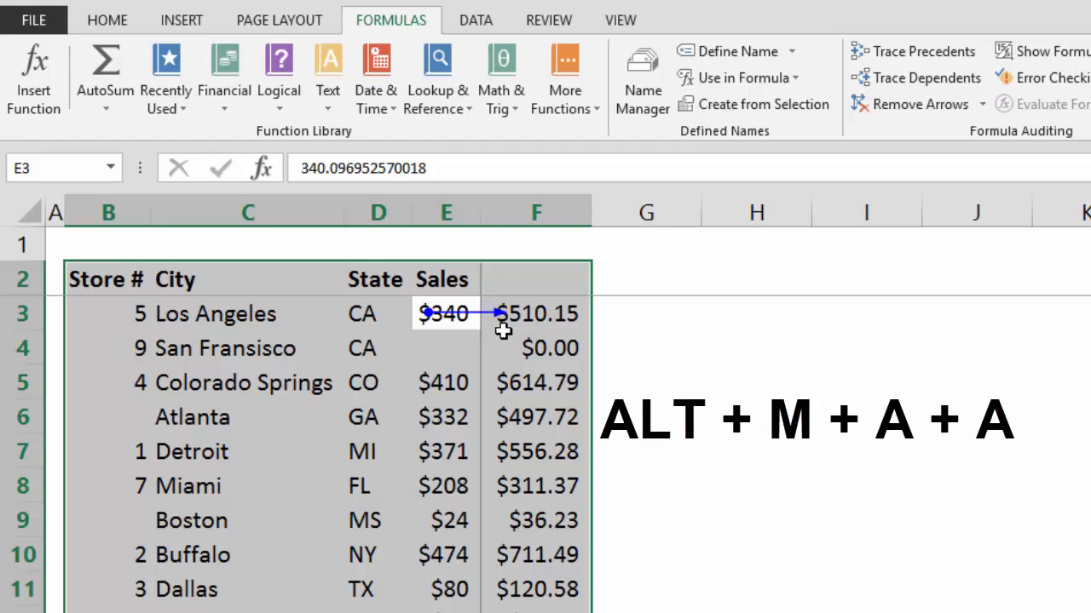
Remove all the trace arrows from the worksheet
key("alt")
key("m")
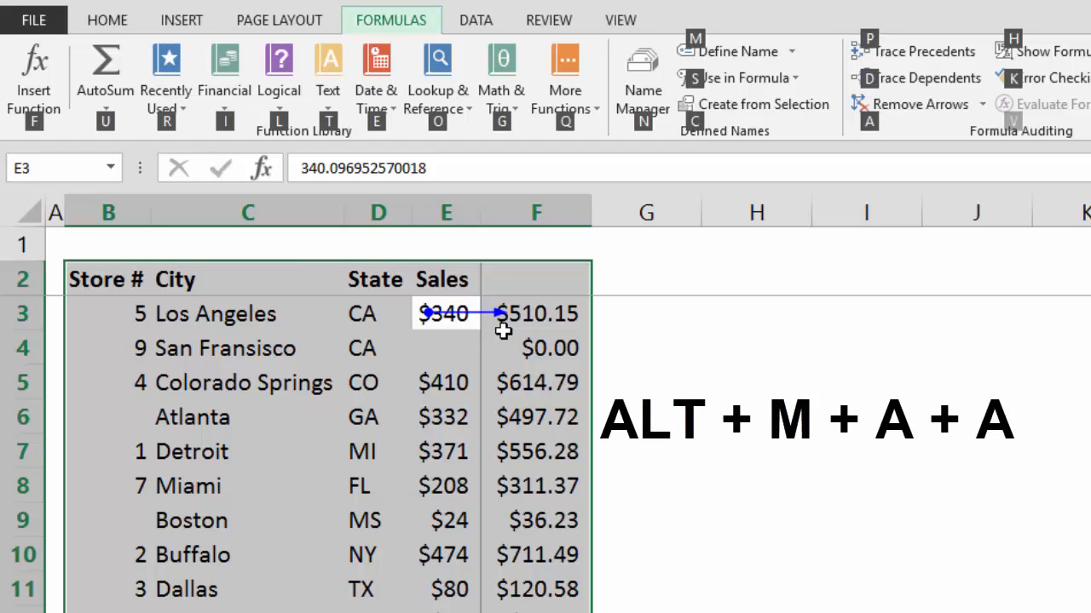
key("a")
key("a")
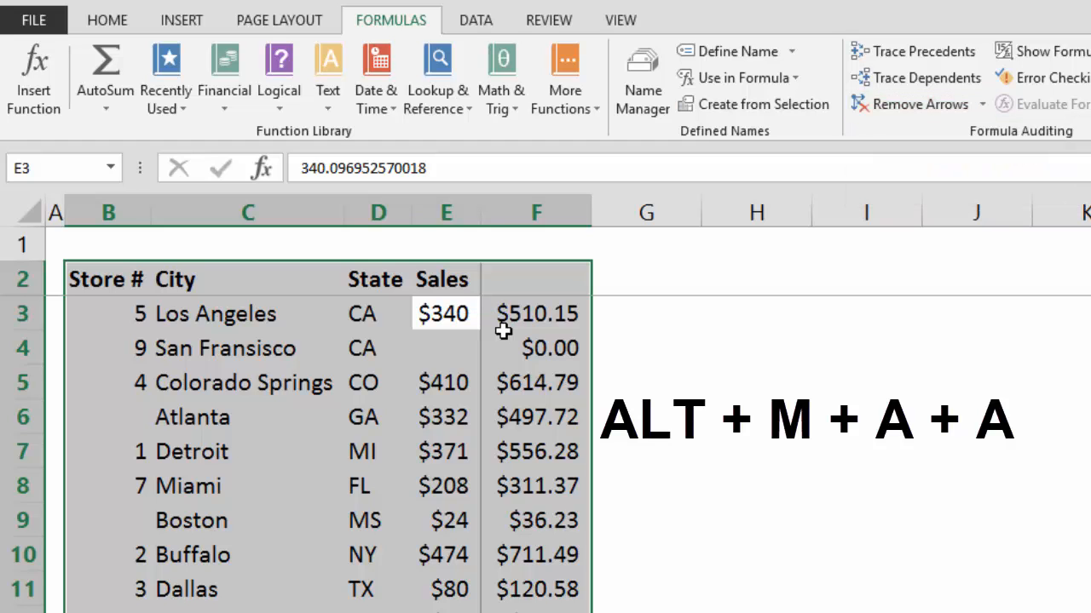
Select the Los Angeles store number cell B3 and look over the available data commands
key("Left")
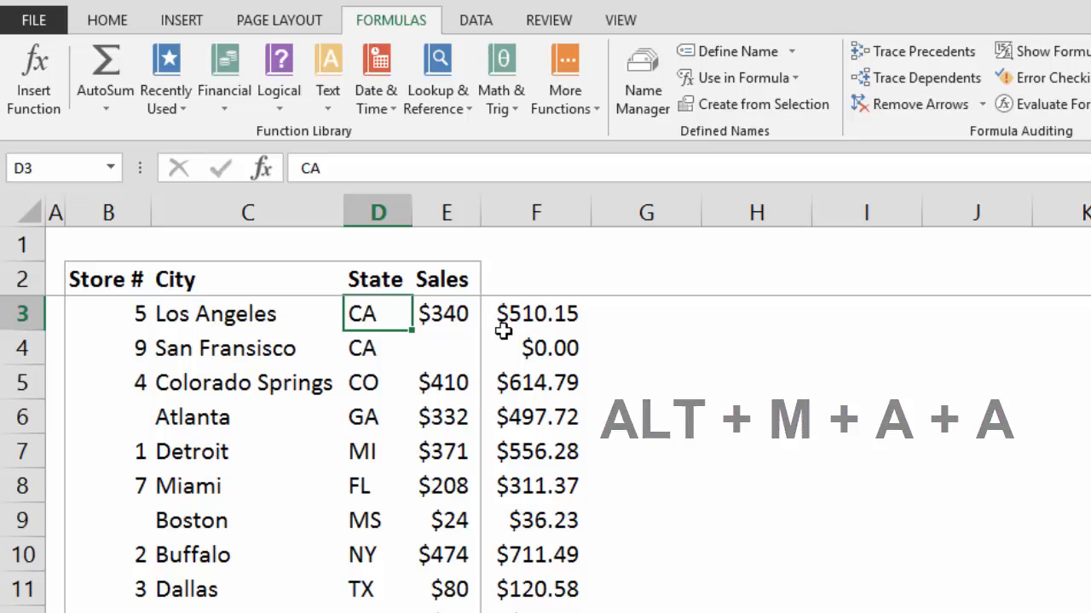
key("Left")
key("Left")
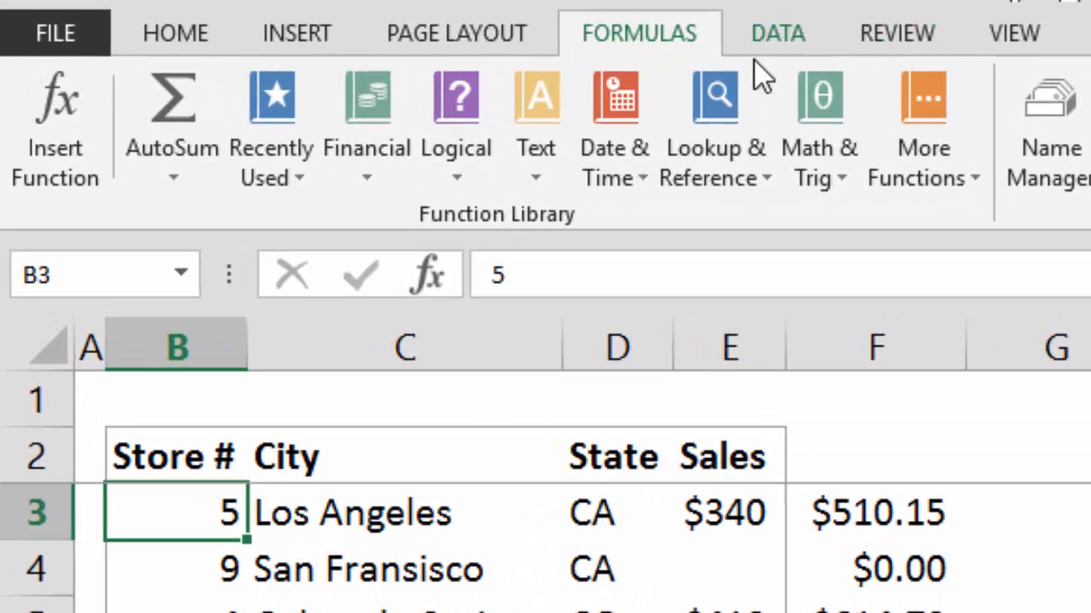
key("alt+m")
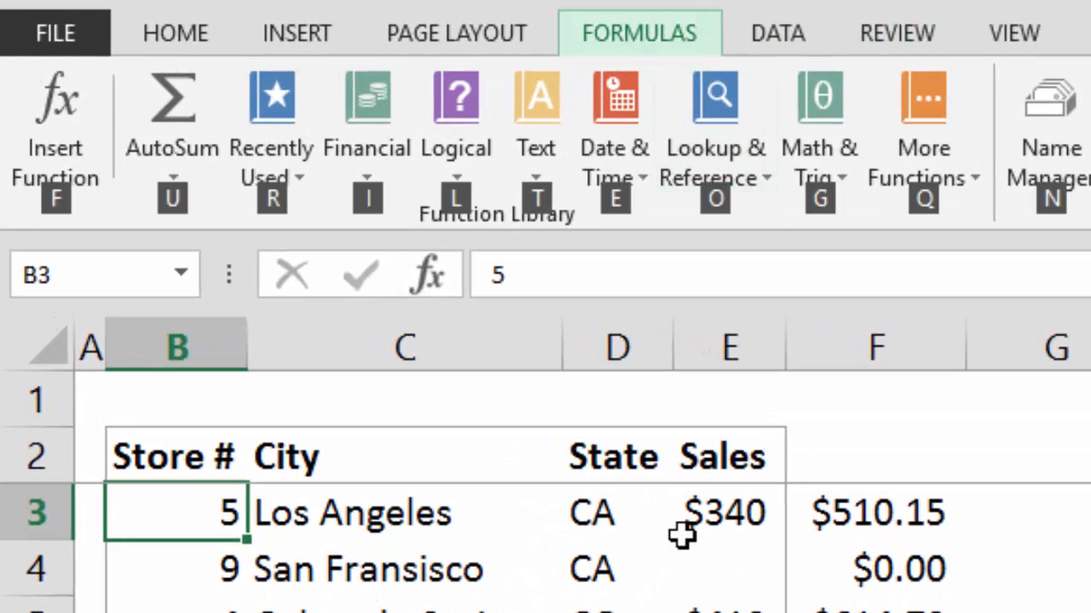
key("Escape")
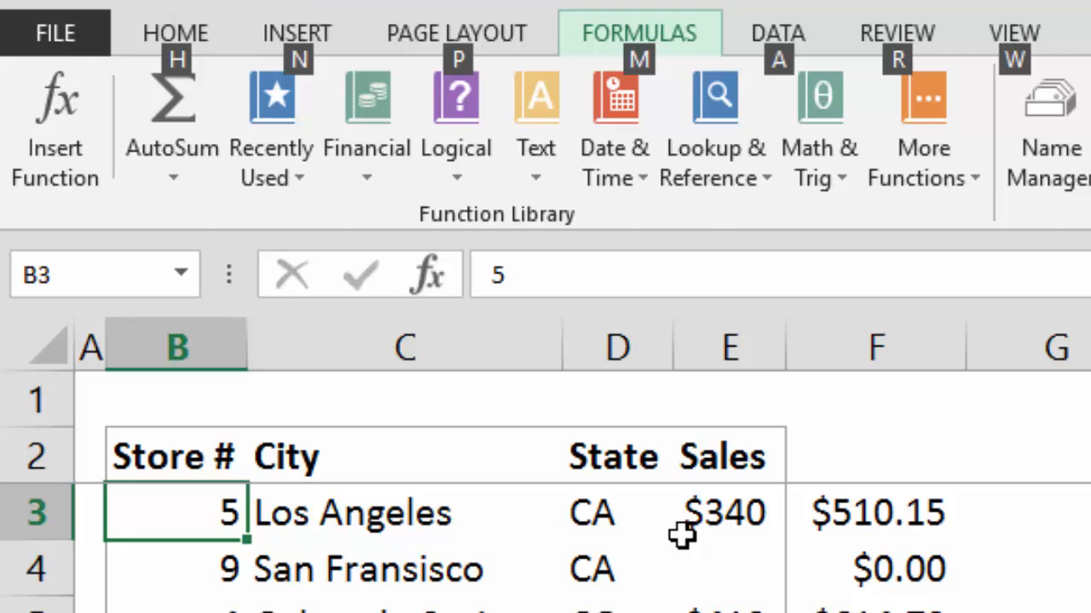
key("a")
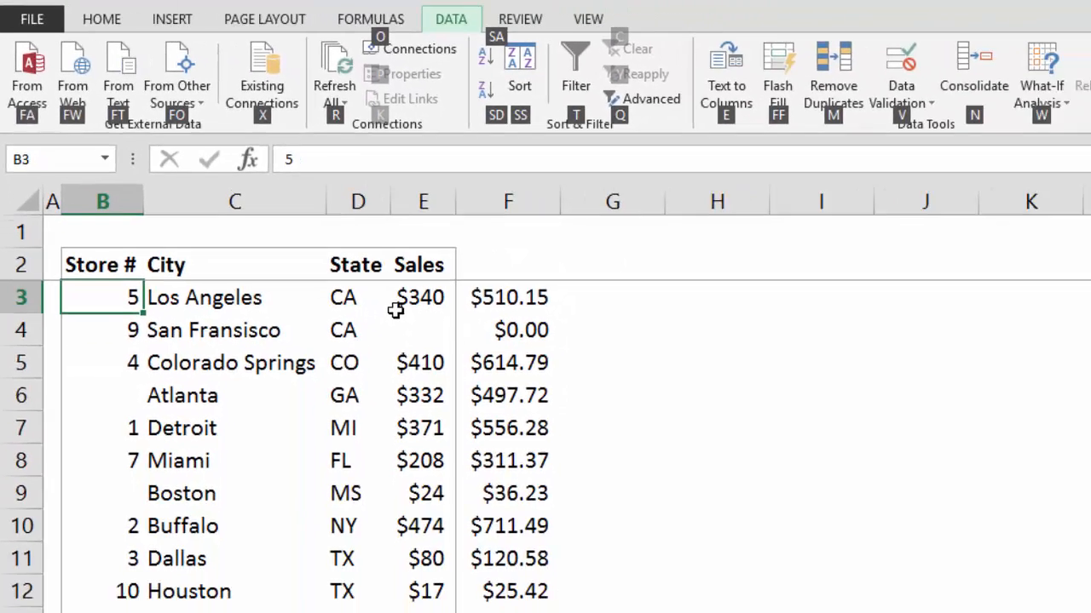
key("alt")
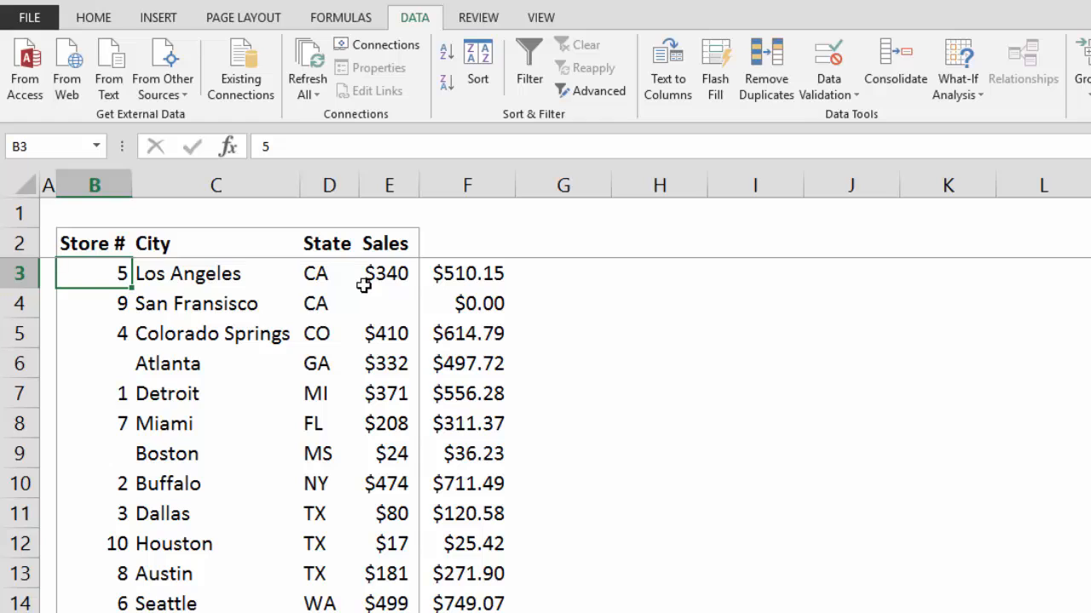
Run Text to Columns on the whole Store # column B as Delimited with the default settings, and undo the conversion
key("ctrl+space")
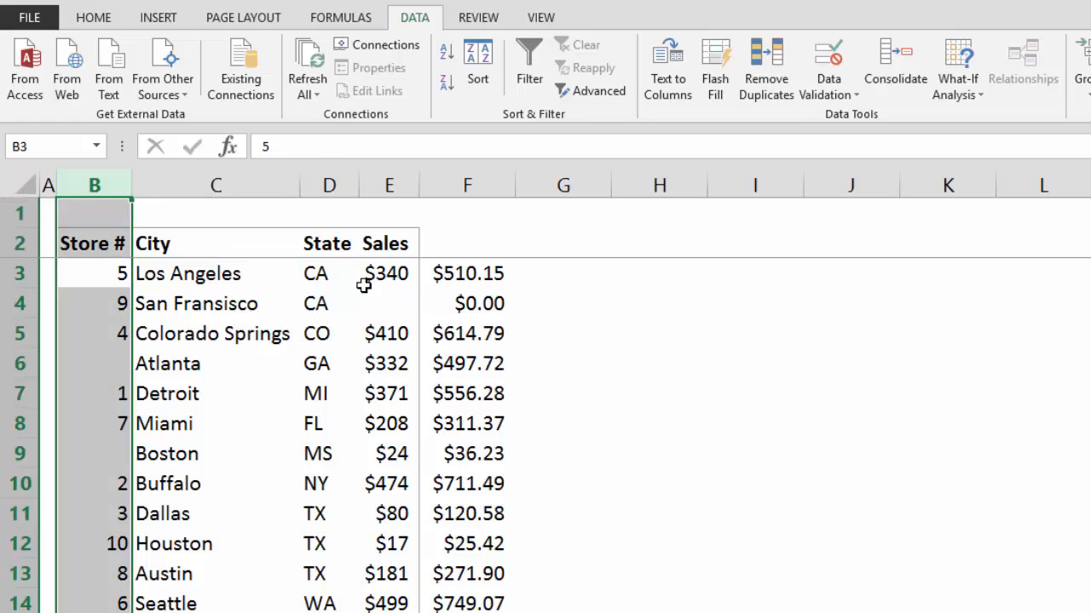
key("alt")
key("a")
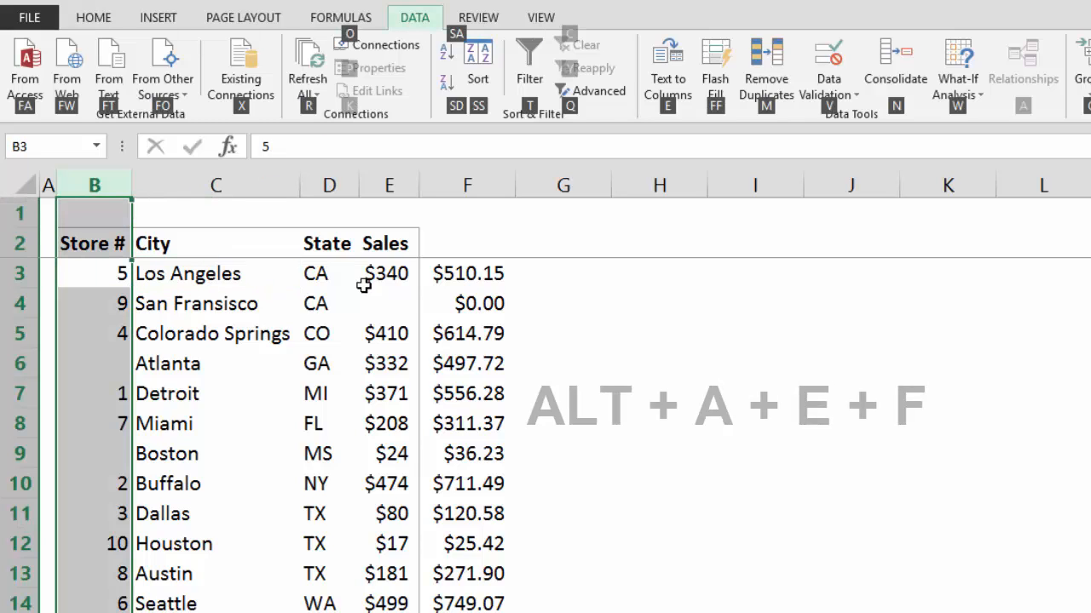
key("e")
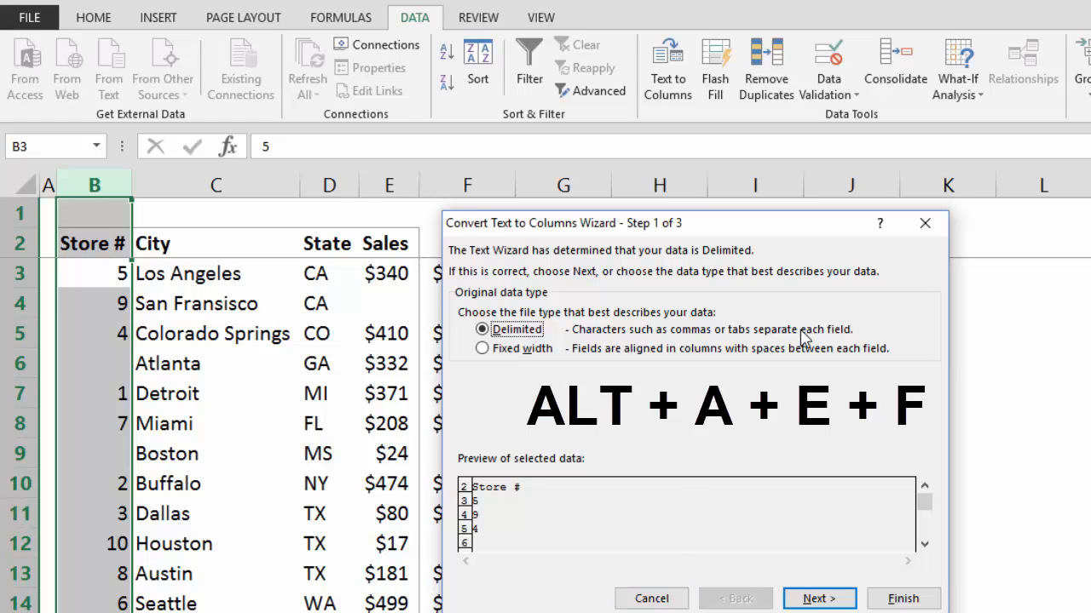
key("f")
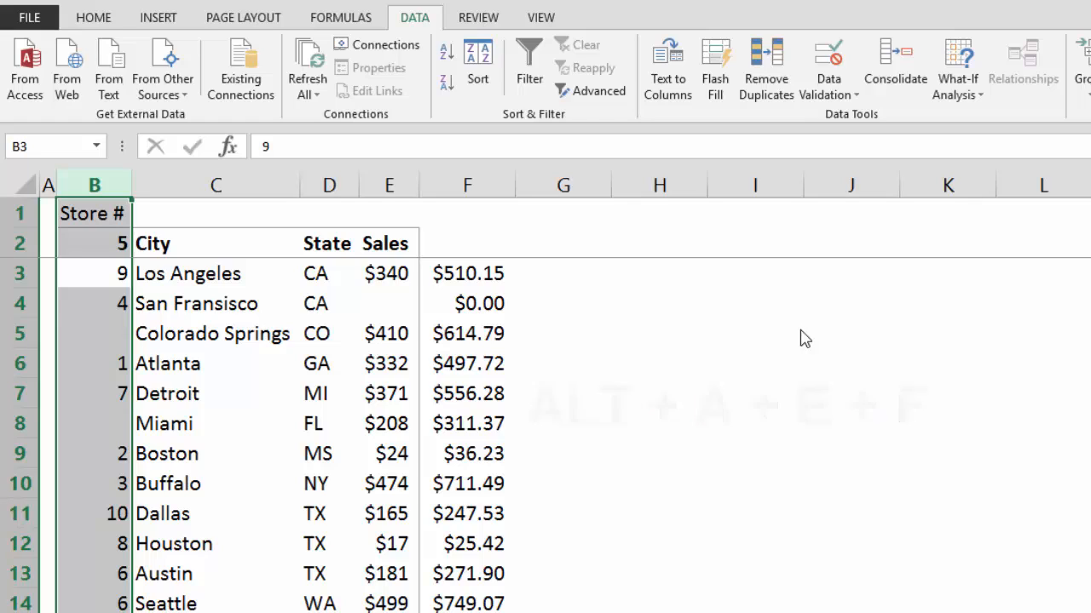
key("ctrl+z")
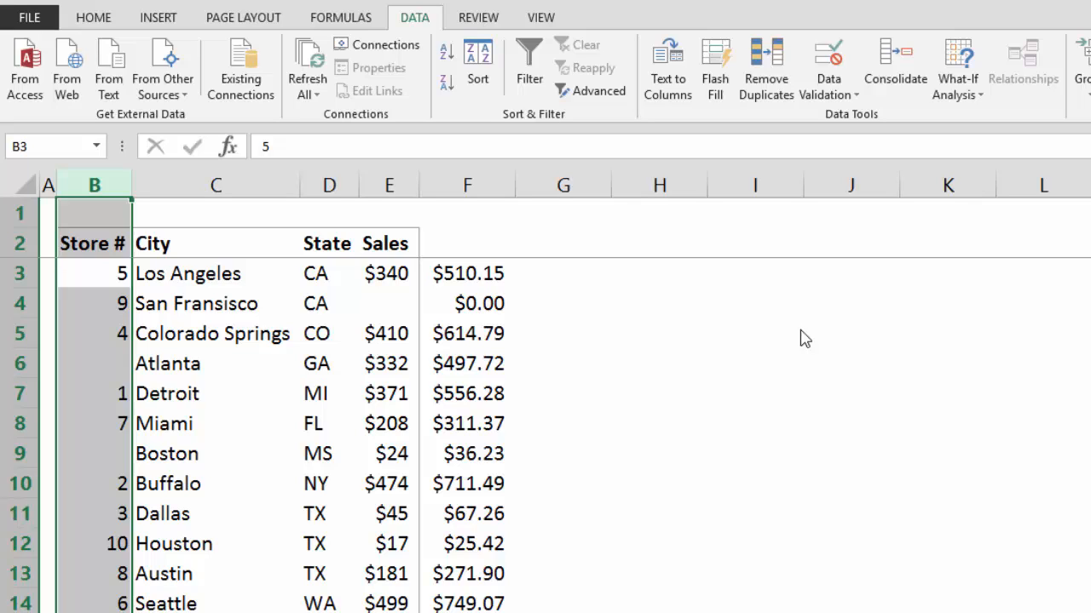
Start Text to Columns again for the Store # column B
key("alt")
key("a")
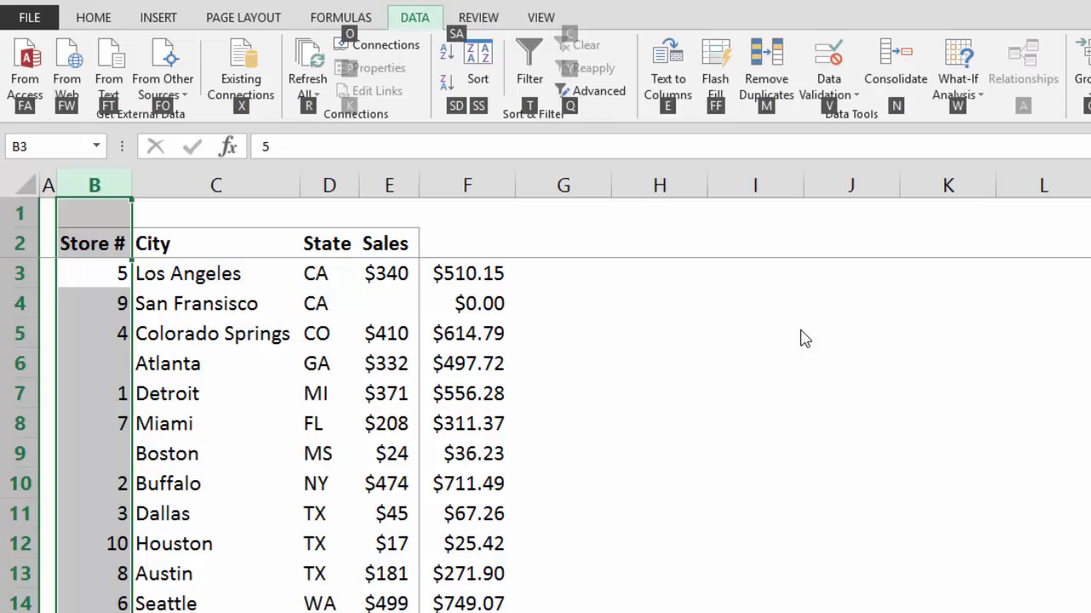
key("e")
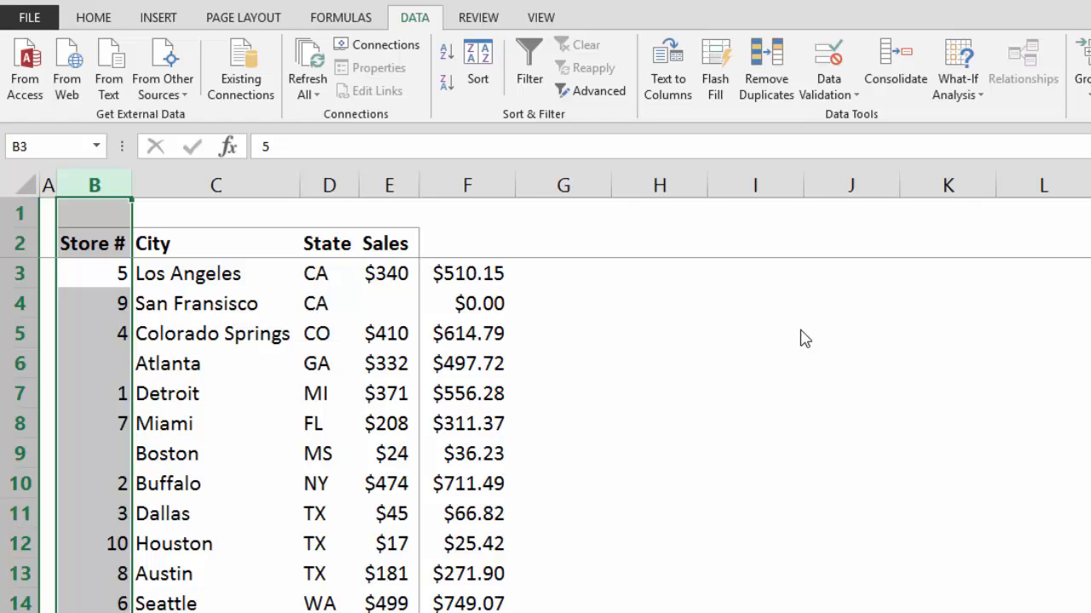
Run a spelling check starting from the Store # header and correct Fransisco to Francisco in the City column
left_click(97, 252)
key("alt")
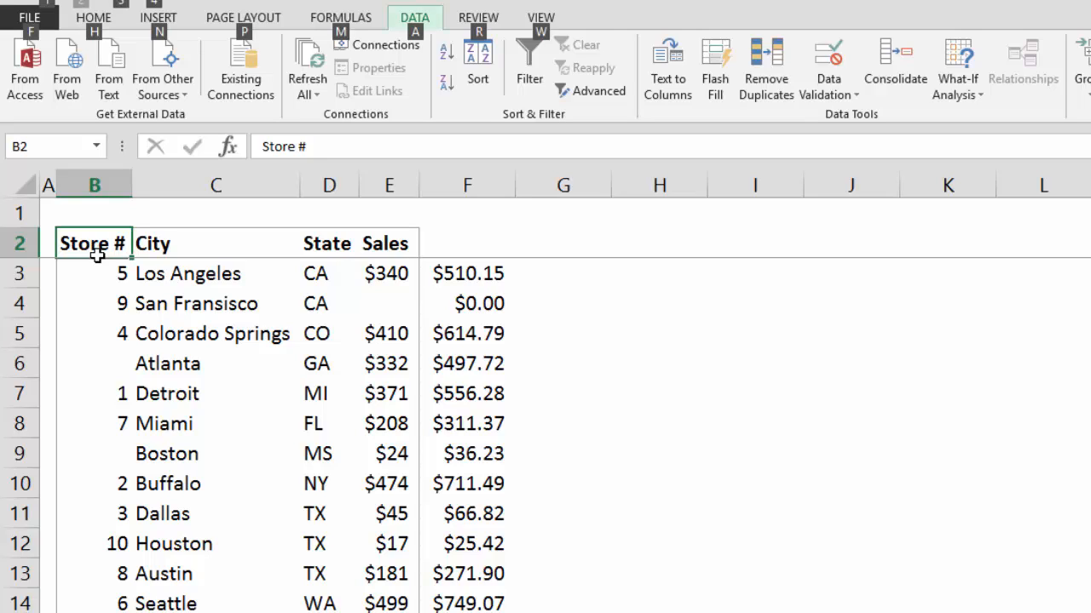
key("r")
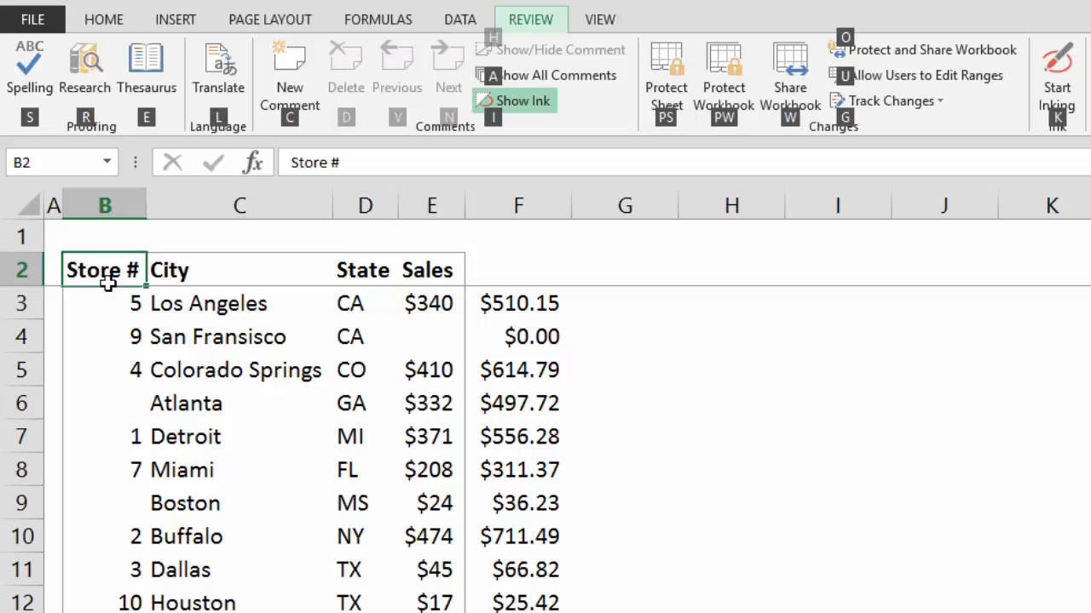
key("s")
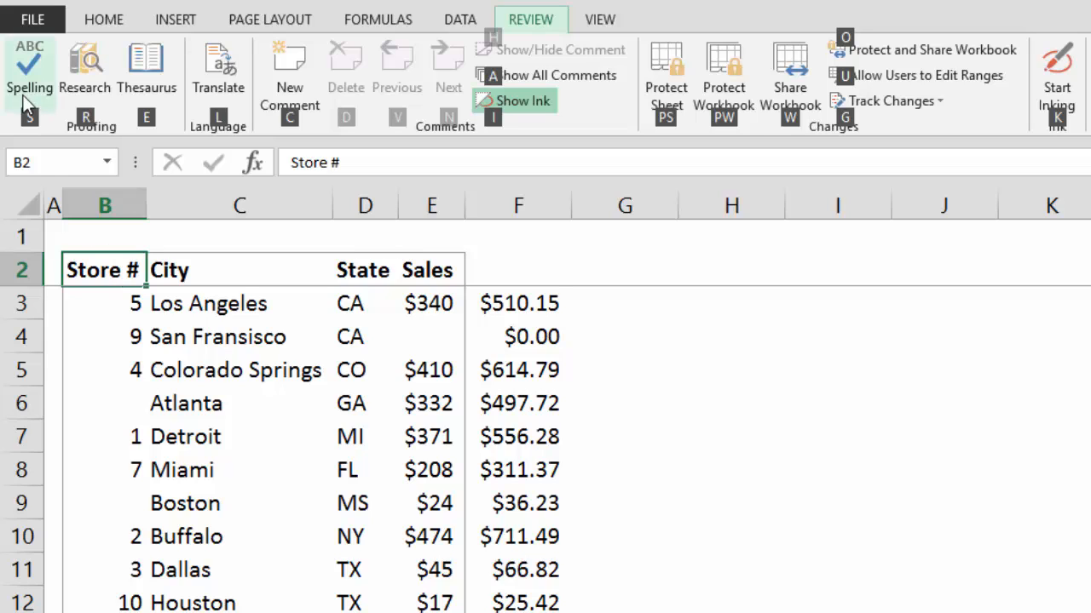
key("Escape")
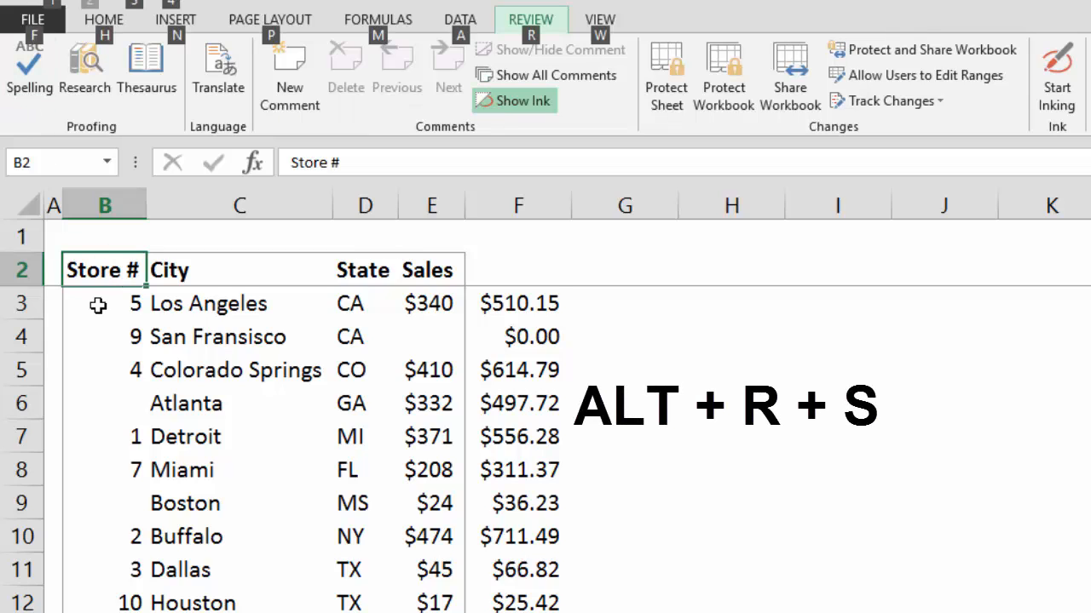
key("r")
key("s")
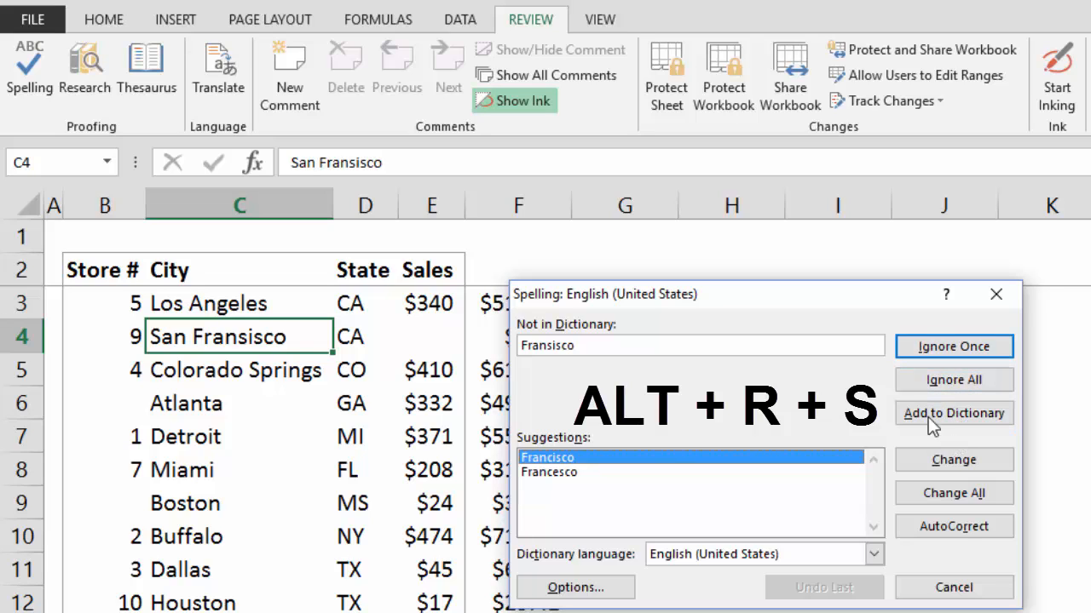
key("alt+c")
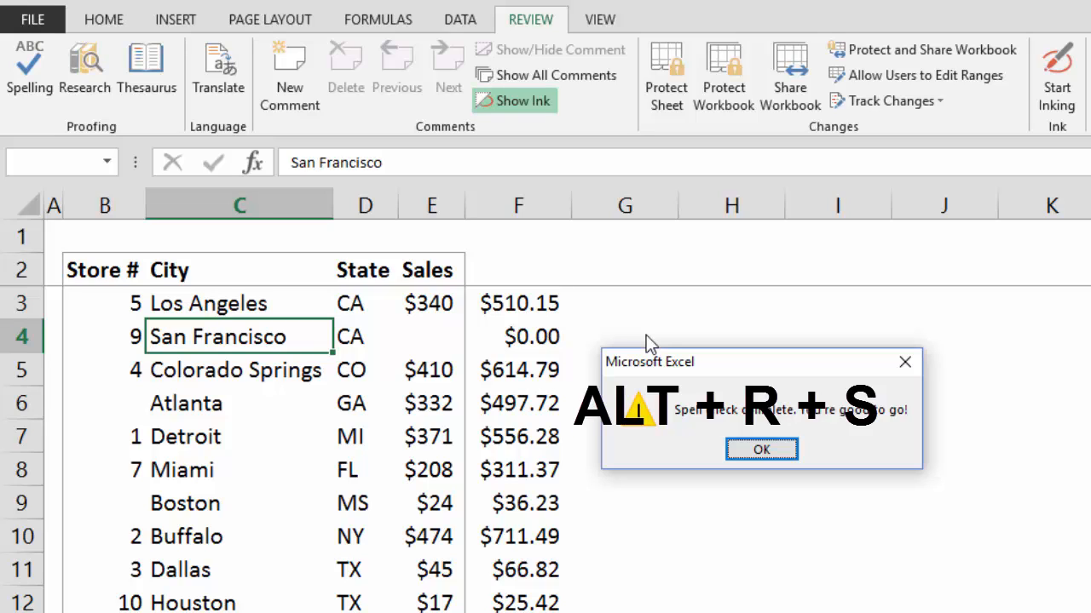
key("Return")
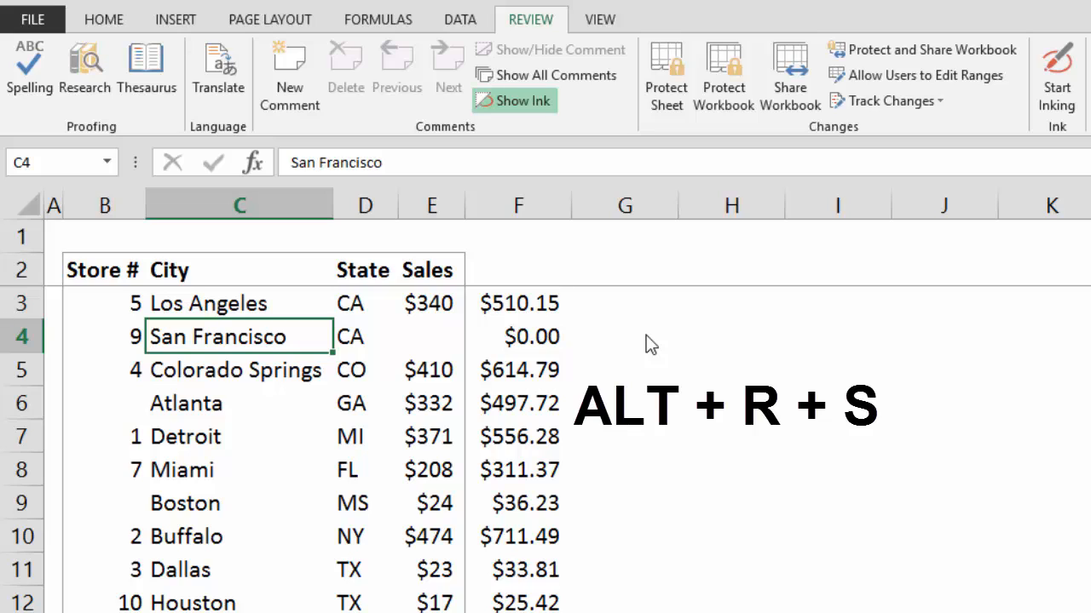
Run the worksheet's spelling check again, close it, and return to cell A3
key("alt")
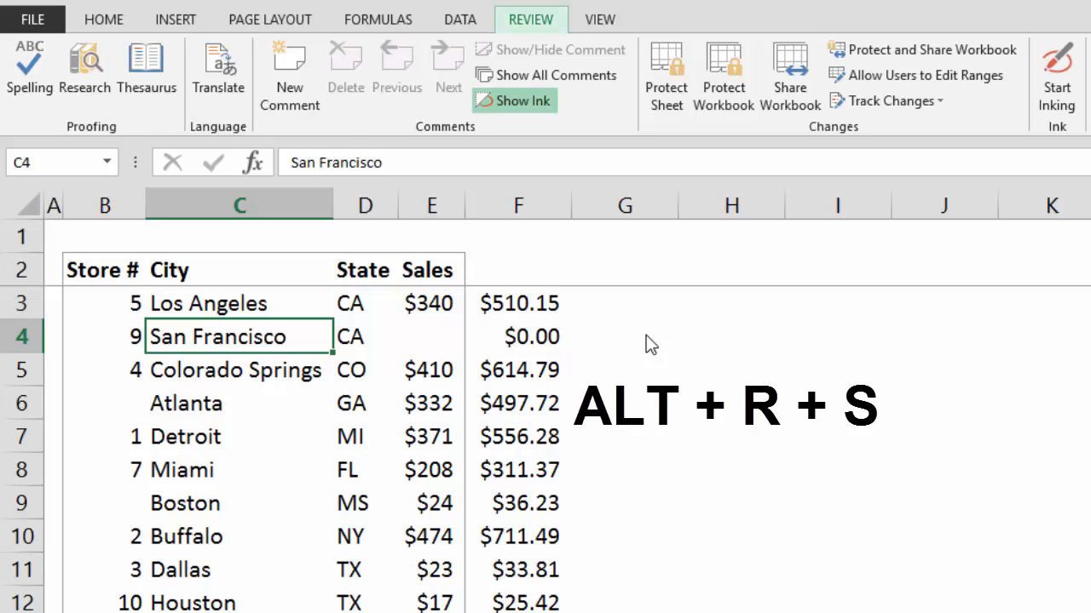
key("r")
key("s")
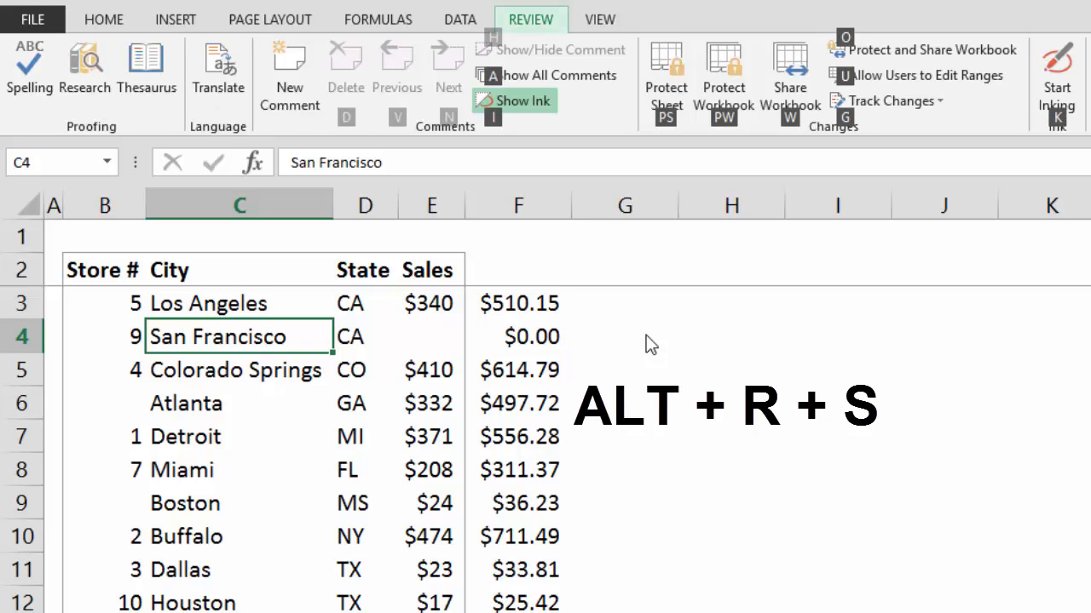
key("Escape")
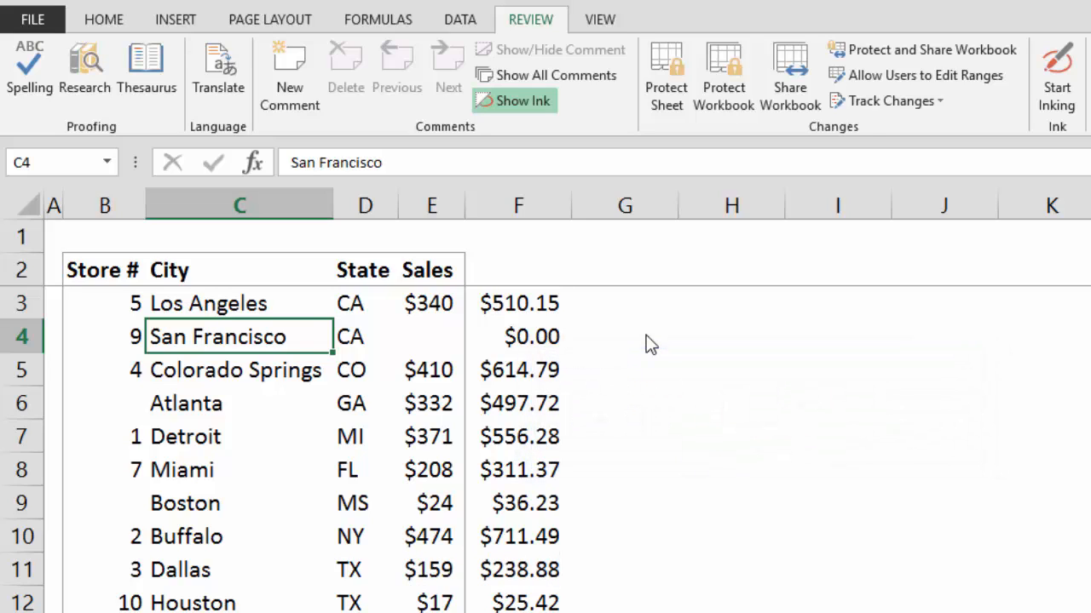
key("ctrl+Home")
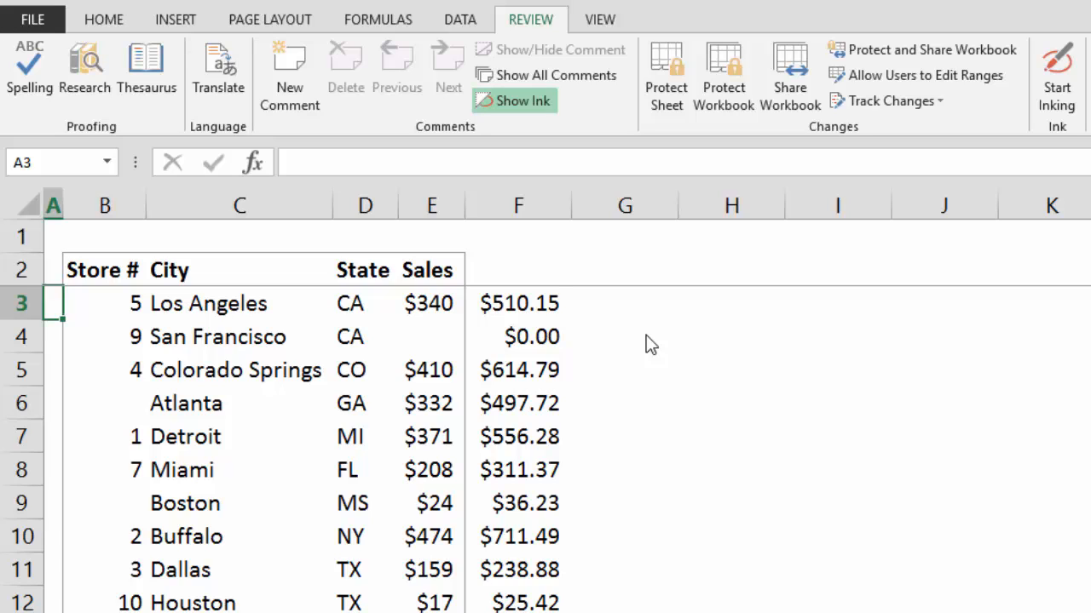
Show the worksheet gridlines, and hide them again
key("alt")
key("w")
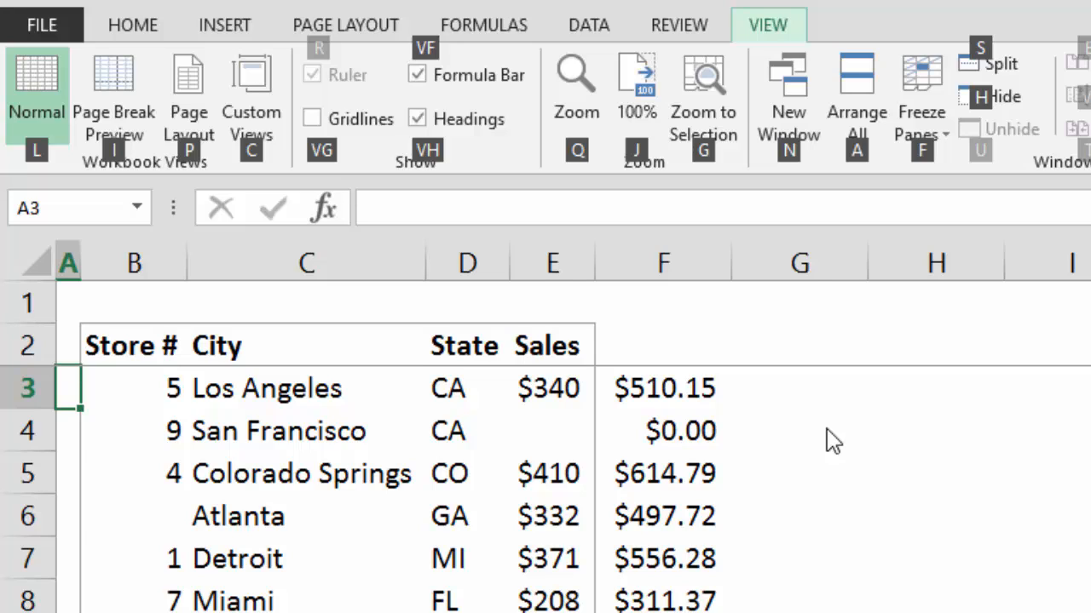
key("alt")
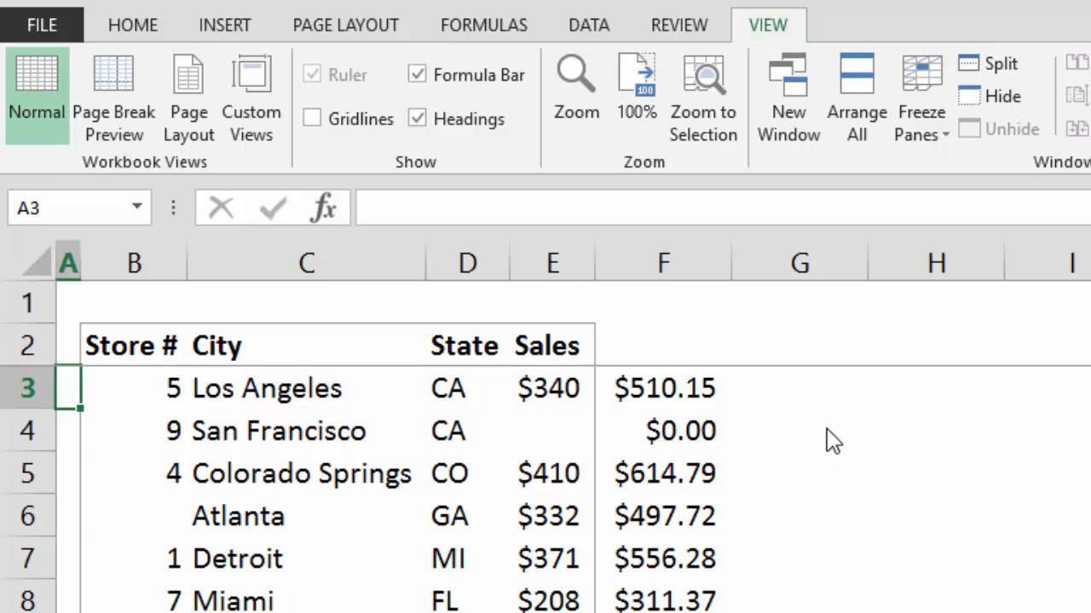
key("alt")
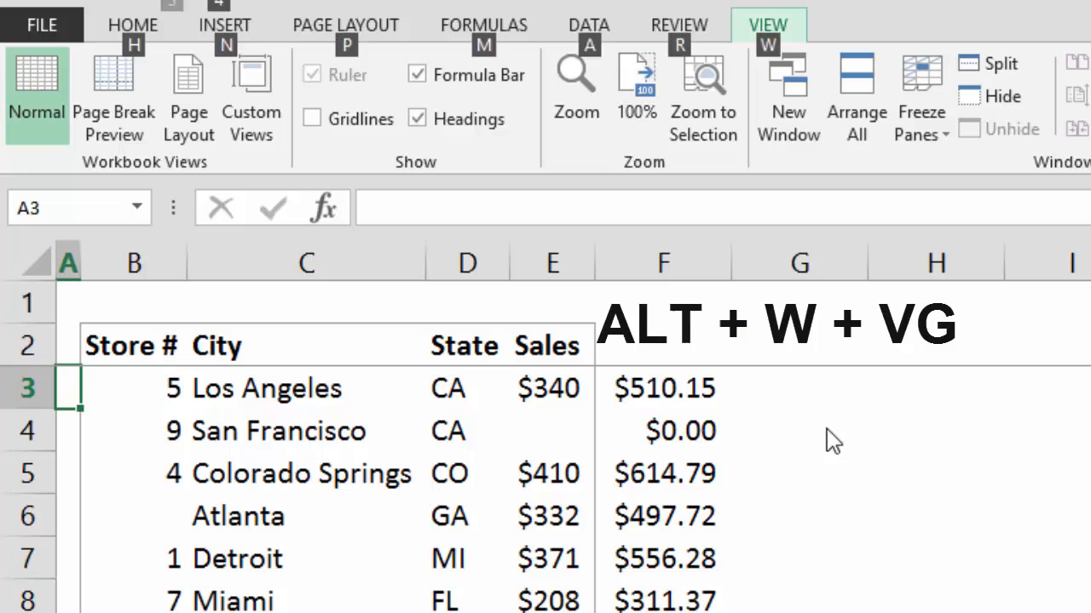
key("w")
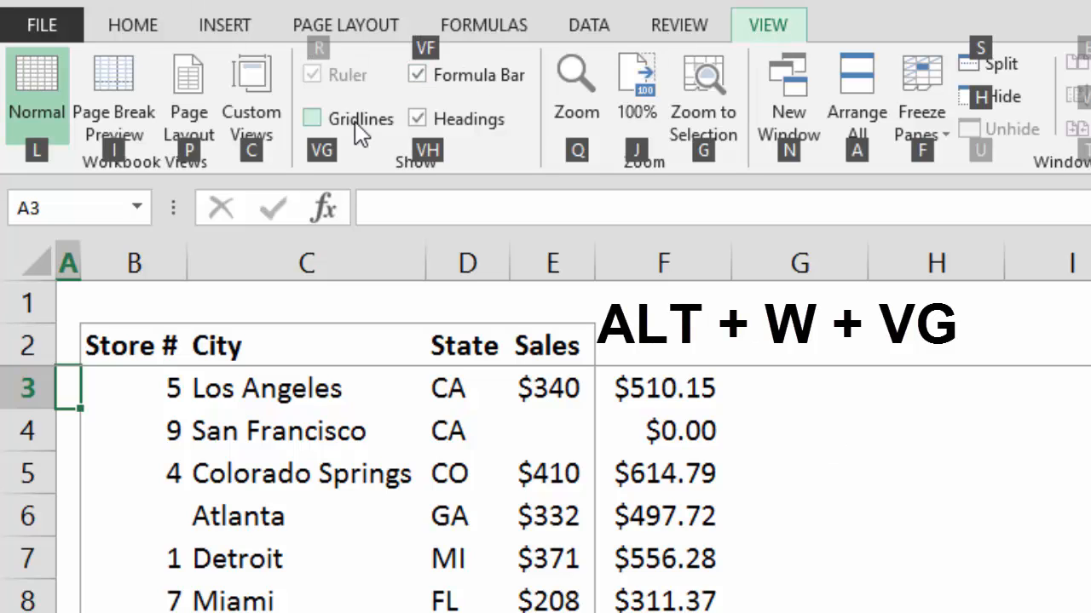
key("v")
key("g")
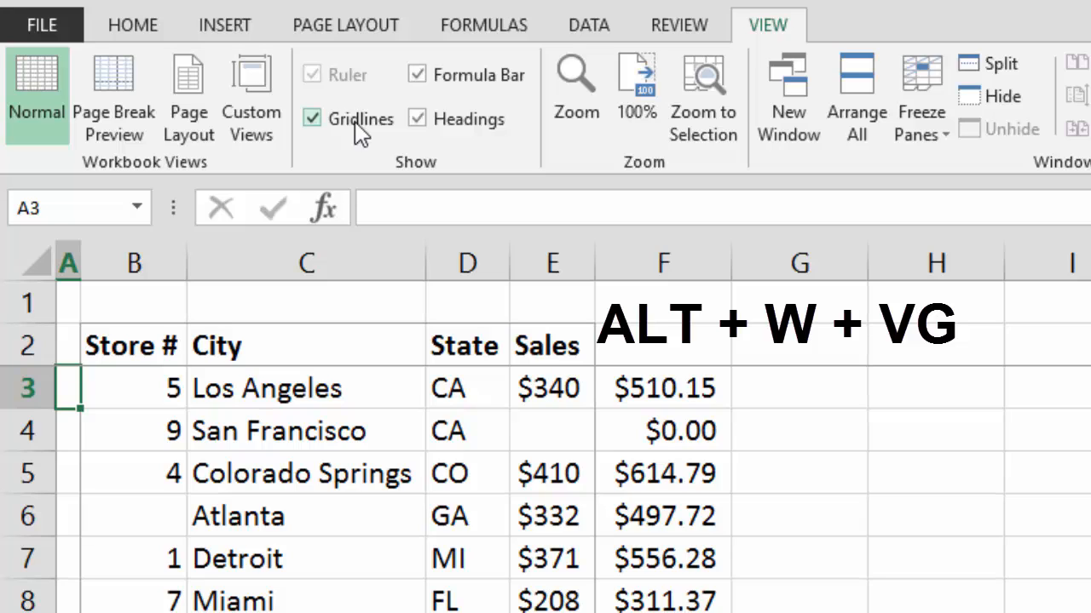
key("alt")
key("w")
key("v")
key("g")
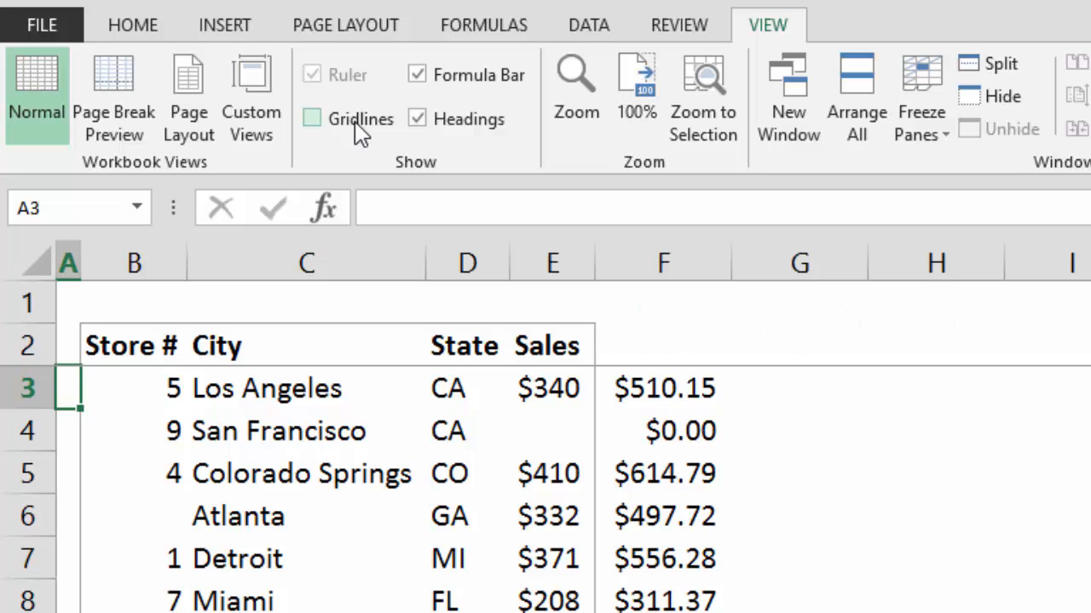
Move down past the end of the store table and back to A3 to examine how the frozen header rows behave
key("Down")
key("Down")
key("Down")
key("Down")
key("Down")
key("Down")
key("Down")
key("Down")
key("Down")
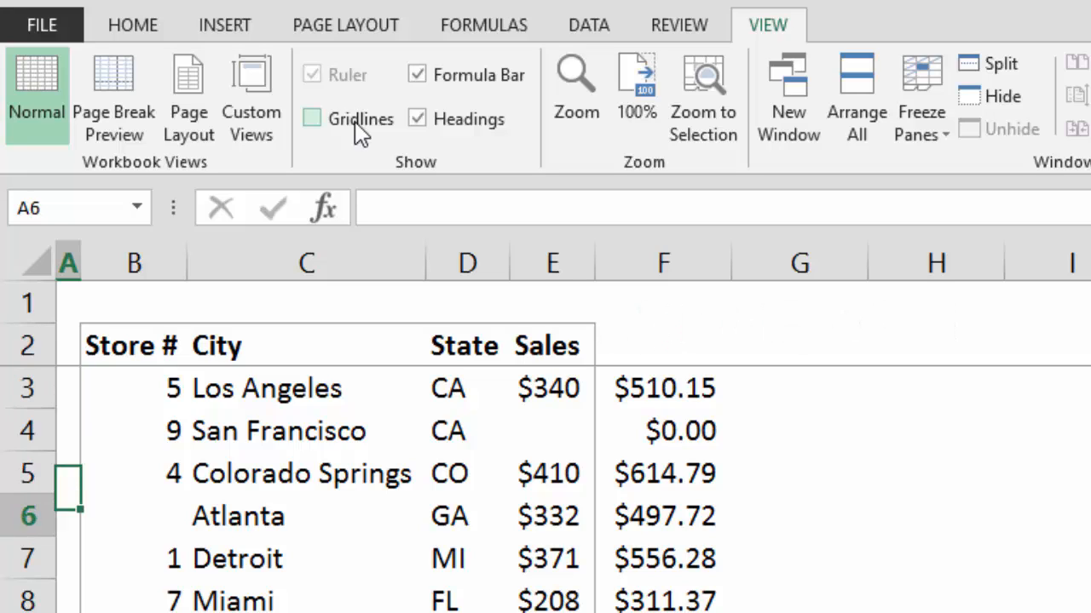
key("Down")
key("Down")
key("Down")
key("Down")
key("Down")
key("Down")
key("Down")
key("Down")
key("Down")
key("Down")
key("Down")
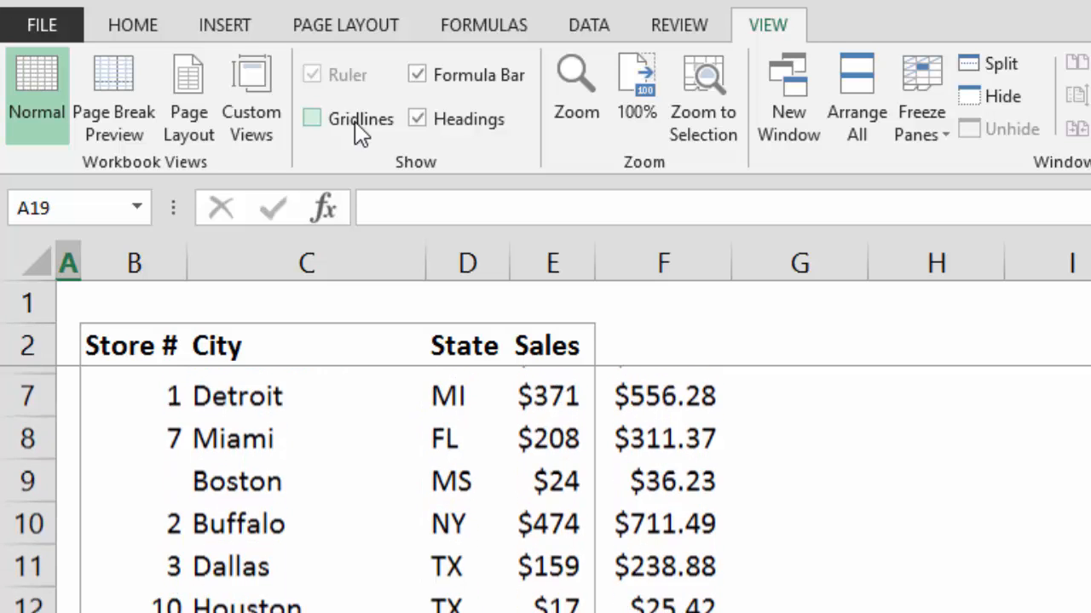
key("Down")
key("Up")
key("Up")
key("Up")
key("Up")
key("Up")
key("Up")
key("Up")
key("Up")
key("Up")
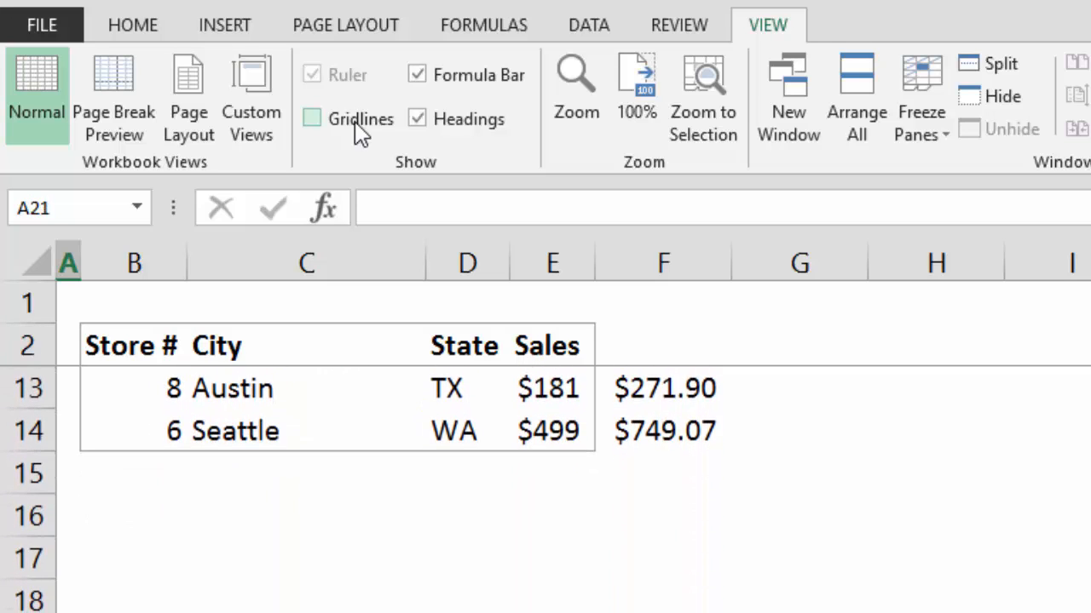
key("Up")
key("Up")
key("Up")
key("Up")
key("Up")
key("Up")
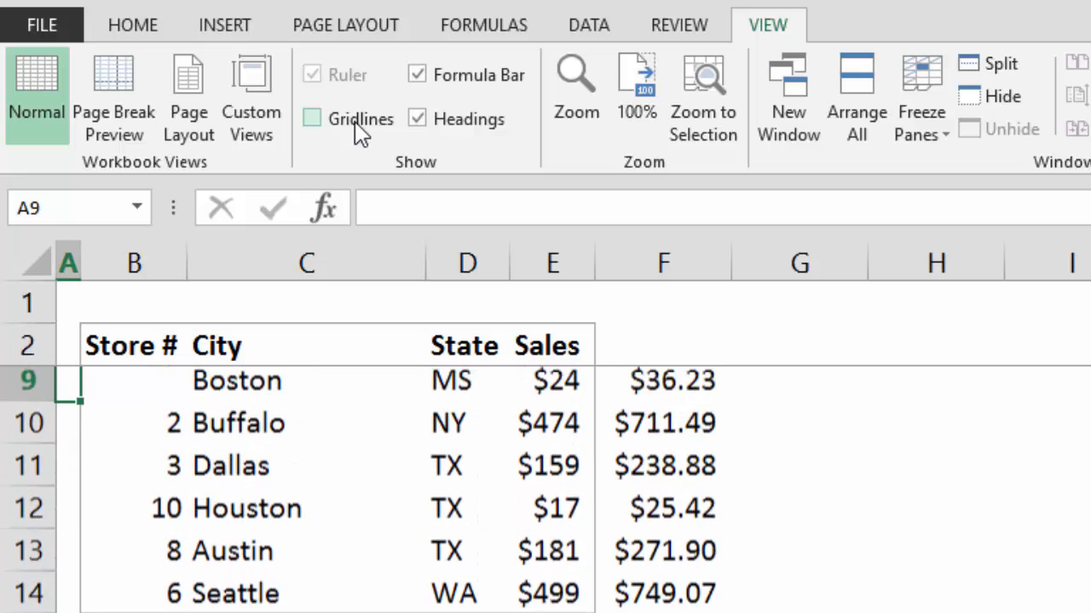
key("Down")
key("Down")
key("Down")
key("Down")
key("Down")
key("Down")
key("Down")
key("Down")
key("Down")
key("Down")
key("Down")
key("Down")
key("Down")
key("Down")
key("Down")
key("Down")
key("Down")
key("Down")
key("Down")
key("Down")
key("Down")
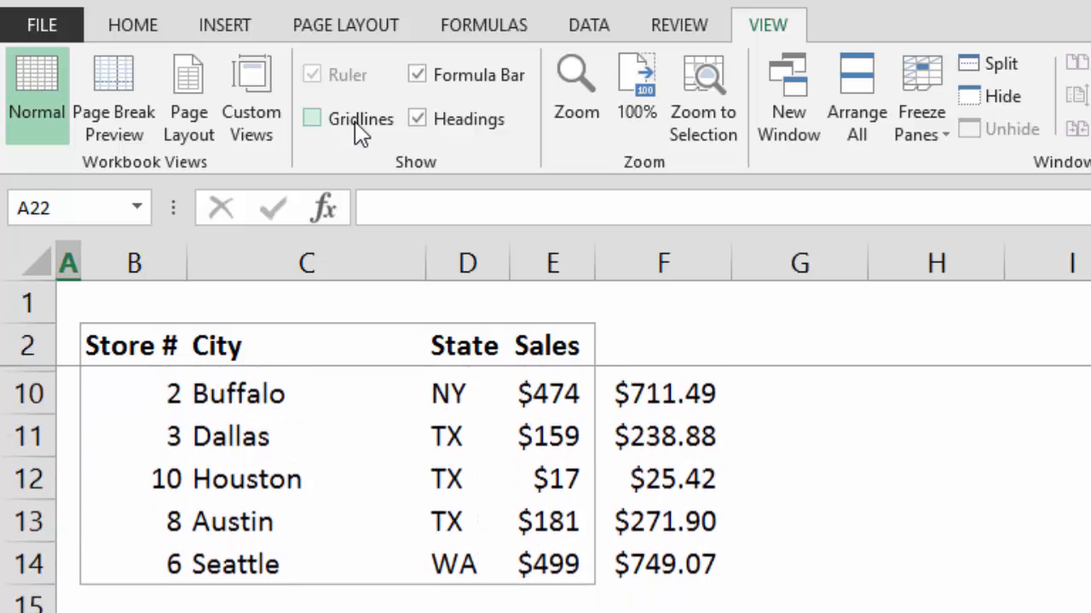
key("Down")
key("Down")
key("Up")
key("Up")
key("Up")
key("Up")
key("Up")
key("Up")
key("Up")
key("Up")
key("Up")
key("Up")
key("Up")
key("Up")
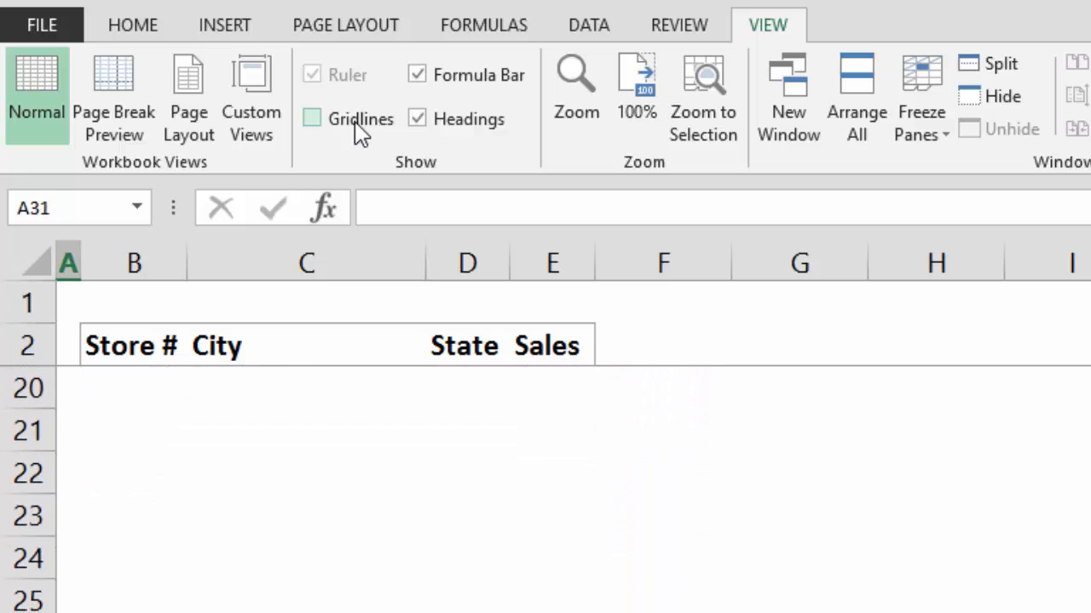
key("Down")
key("Down")
key("Down")
key("Down")
key("Down")
key("Down")
key("Down")
key("Down")
key("Down")
key("Down")
key("ctrl+Up")
key("Down")
key("Down")
key("Down")
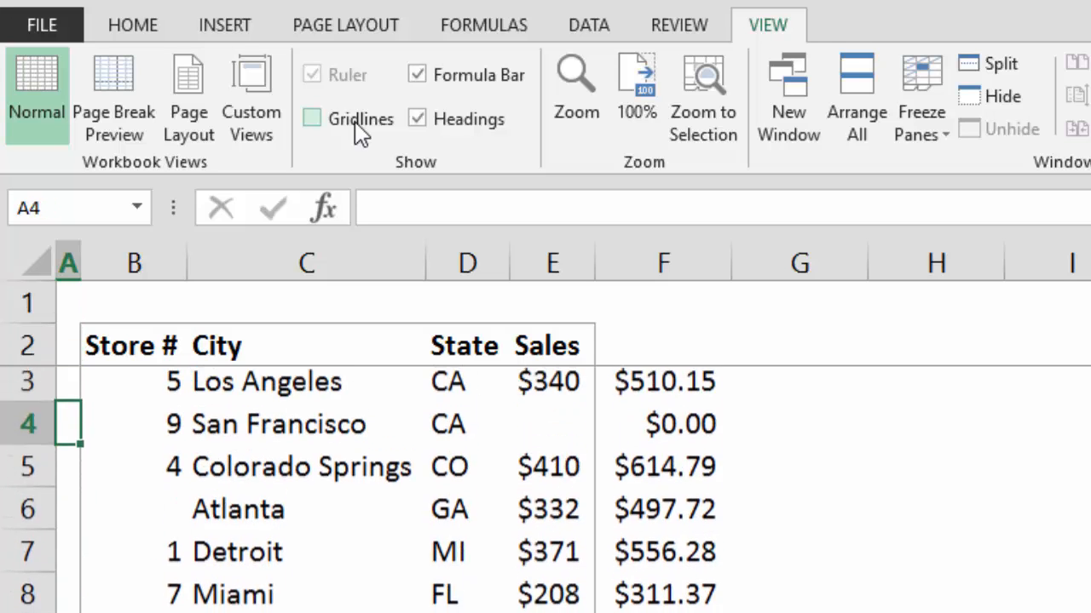
key("Up")
key("Up")
key("Down")
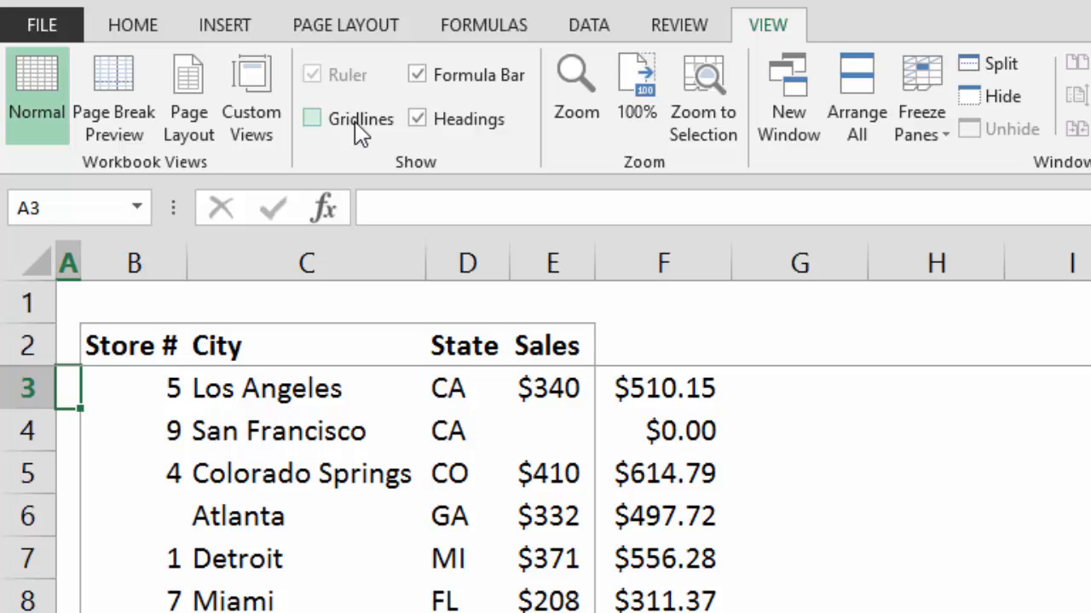
Unfreeze the worksheet panes, test the movement down column A, and return to cell A3
key("alt")
key("w")
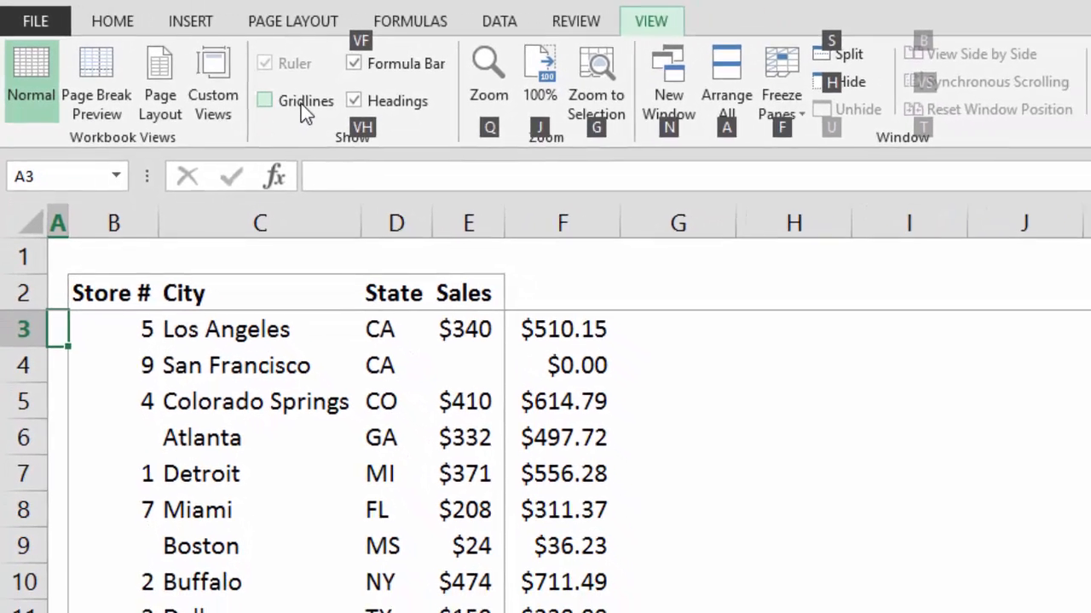
key("f")
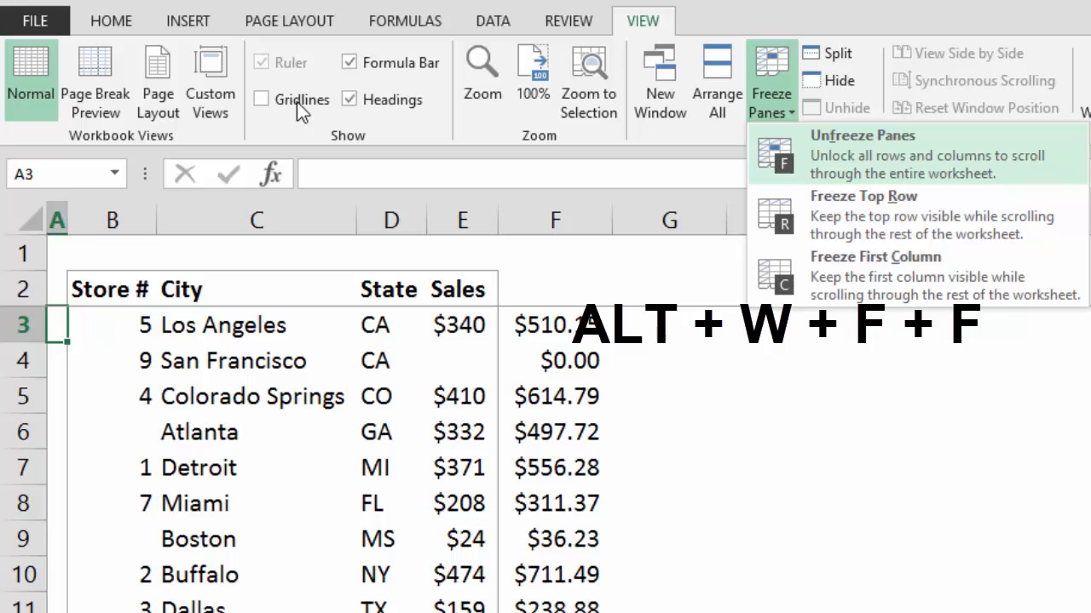
key("f")
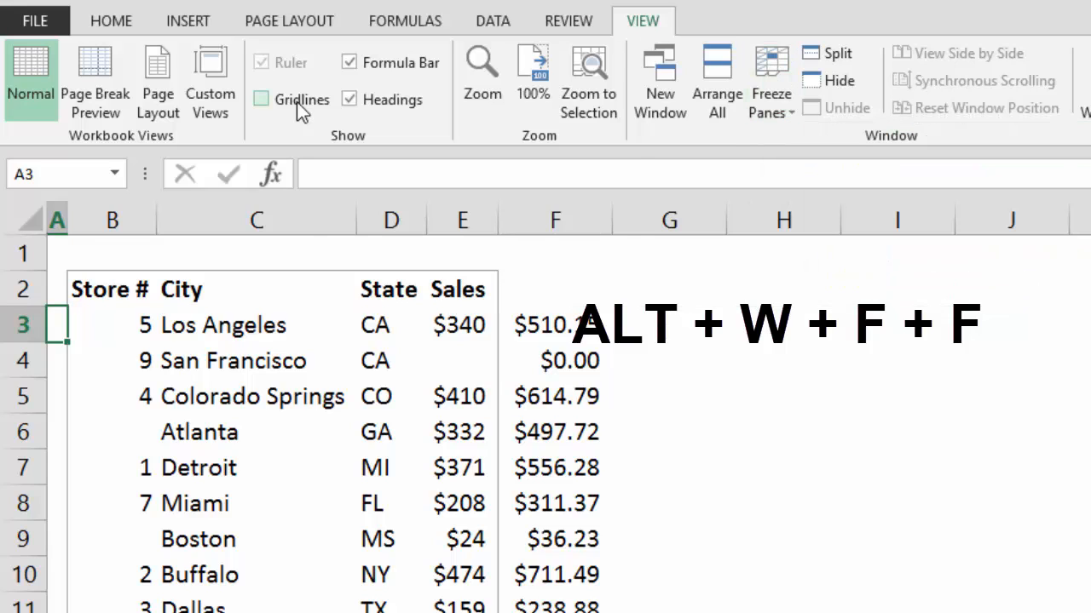
key("Down")
key("Down")
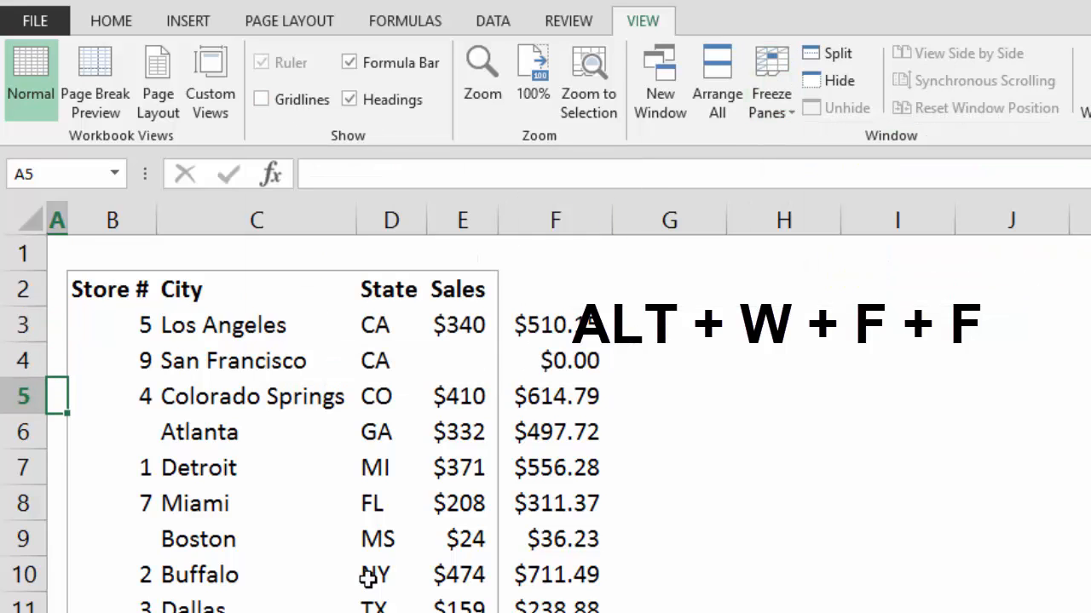
key("Up")
key("Up")
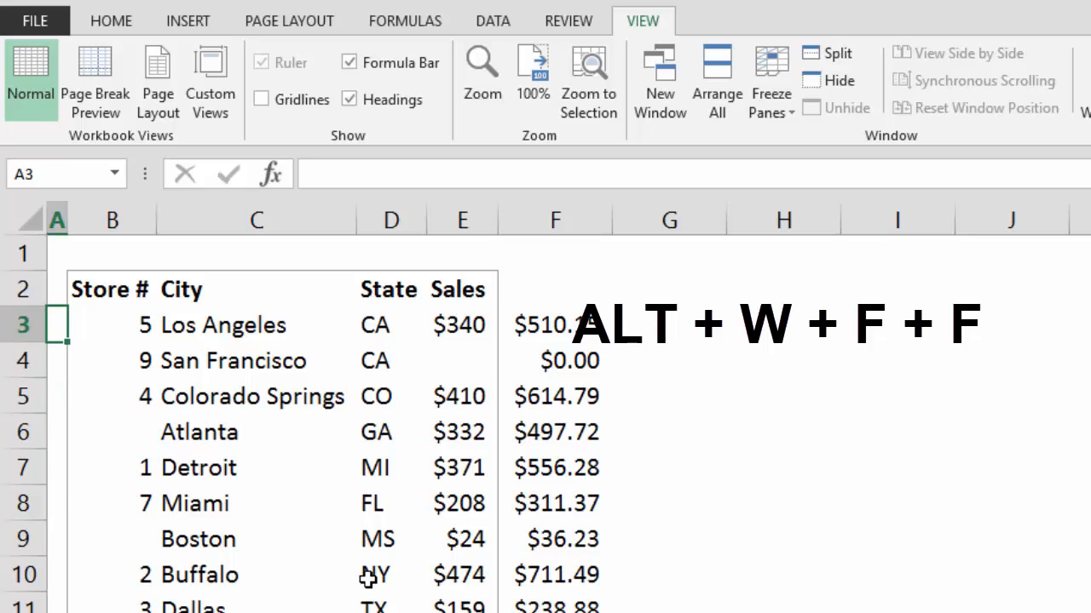
Freeze the panes above row 3 from cell A3, and move down to cell A6
key("alt+w")
key("f")
key("f")
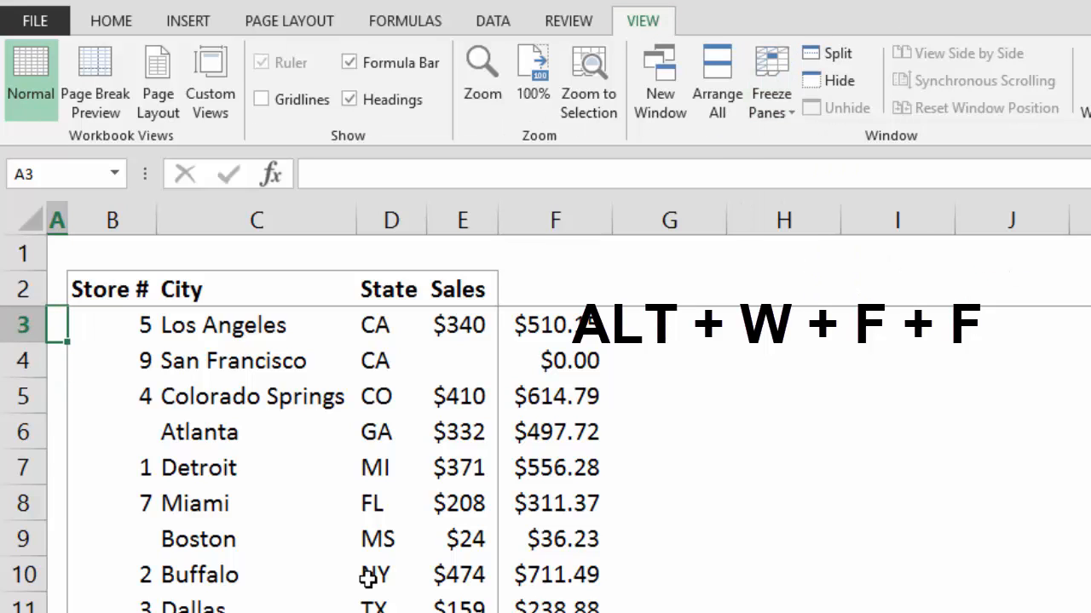
key("Right")
key("Down")
key("Down")
key("Down")
key("Left")
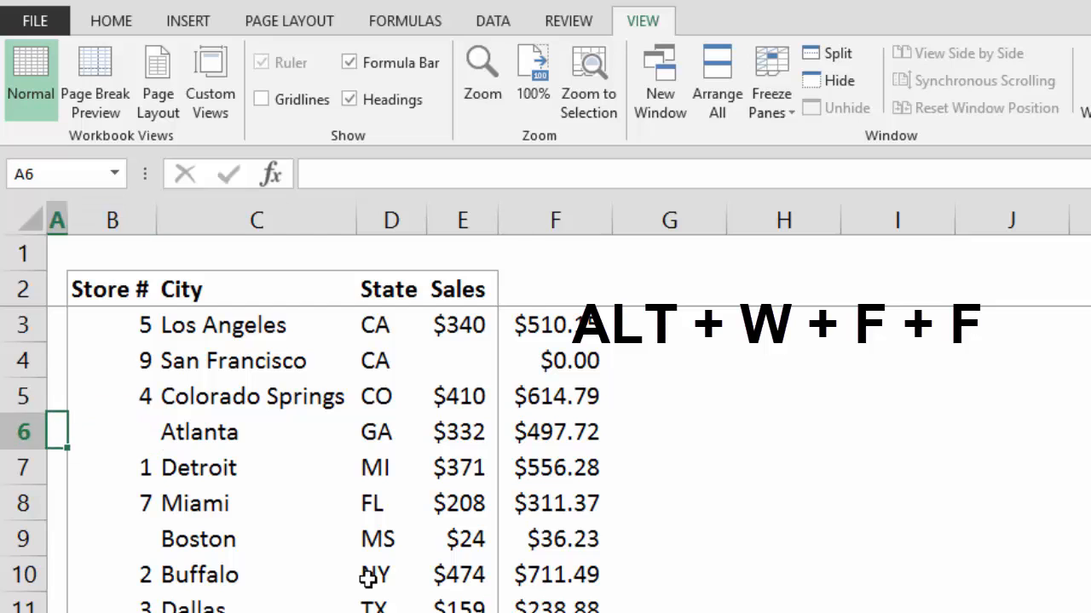
Move down column A past the end of the store table and back to A1 to examine the frozen header rows
key("Down")
key("Down")
key("Down")
key("Down")
key("Down")
key("Down")
key("Down")
key("Down")
key("Down")
key("Down")
key("Down")
key("Down")
key("Down")
key("Down")
key("Down")
key("Down")
key("Down")
key("Down")
key("Down")
key("Down")
key("Down")
key("Down")
key("Up")
key("Up")
key("Up")
key("Up")
key("Up")
key("Up")
key("Up")
key("Up")
key("Up")
key("Up")
key("Up")
key("Up")
key("Up")
key("Up")
key("Up")
key("Up")
key("Up")
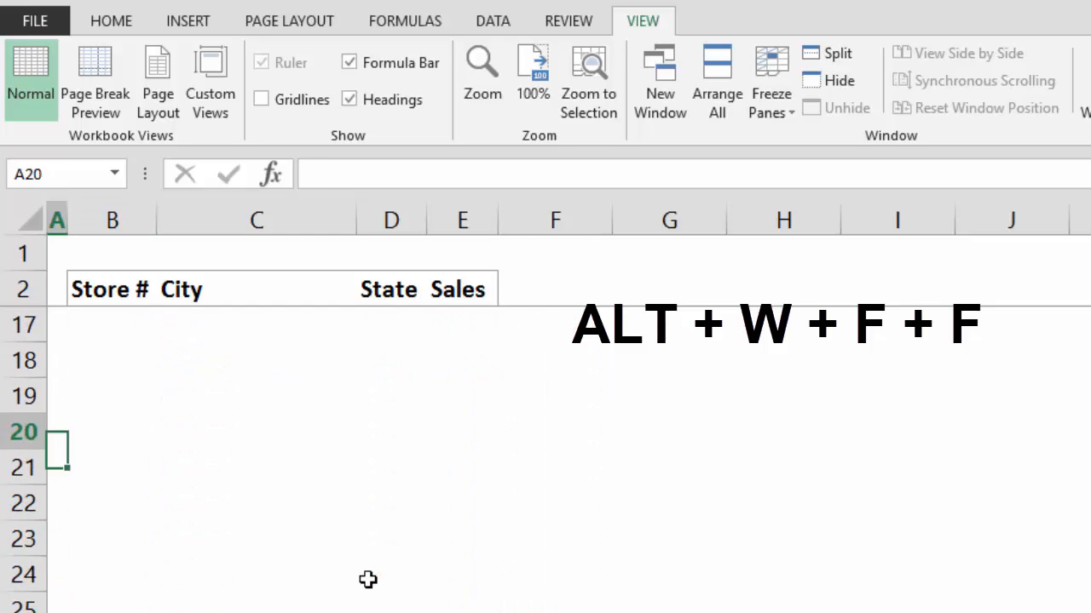
key("Up")
key("Up")
key("Up")
key("Up")
key("Up")
key("Up")
key("Up")
key("Up")
key("Up")
key("Up")
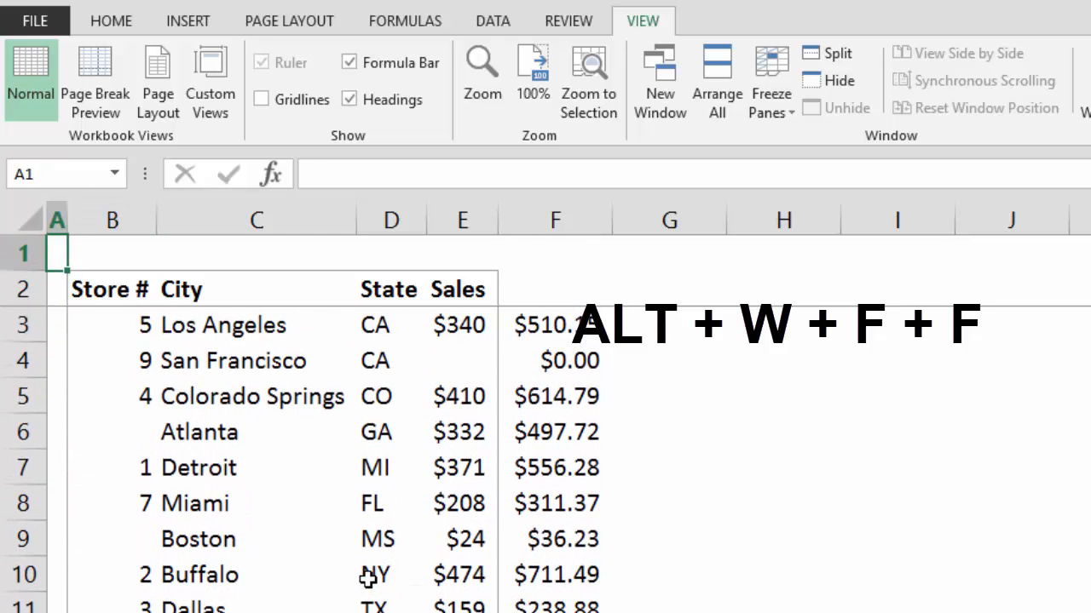
Unfreeze the worksheet panes from cell A3
key("Down")
key("Down")
key("Down")
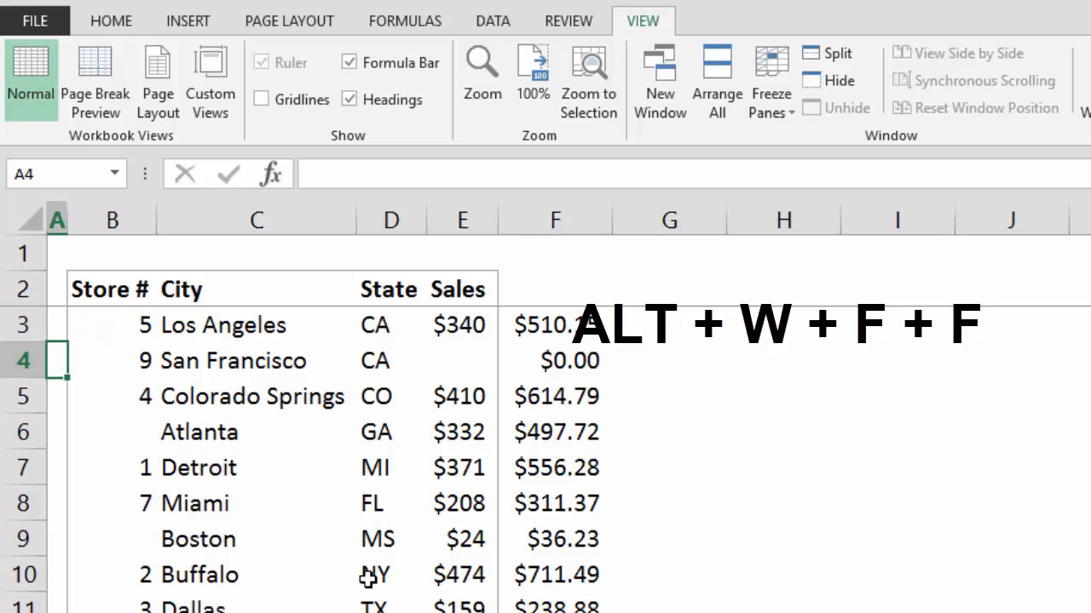
key("Up")
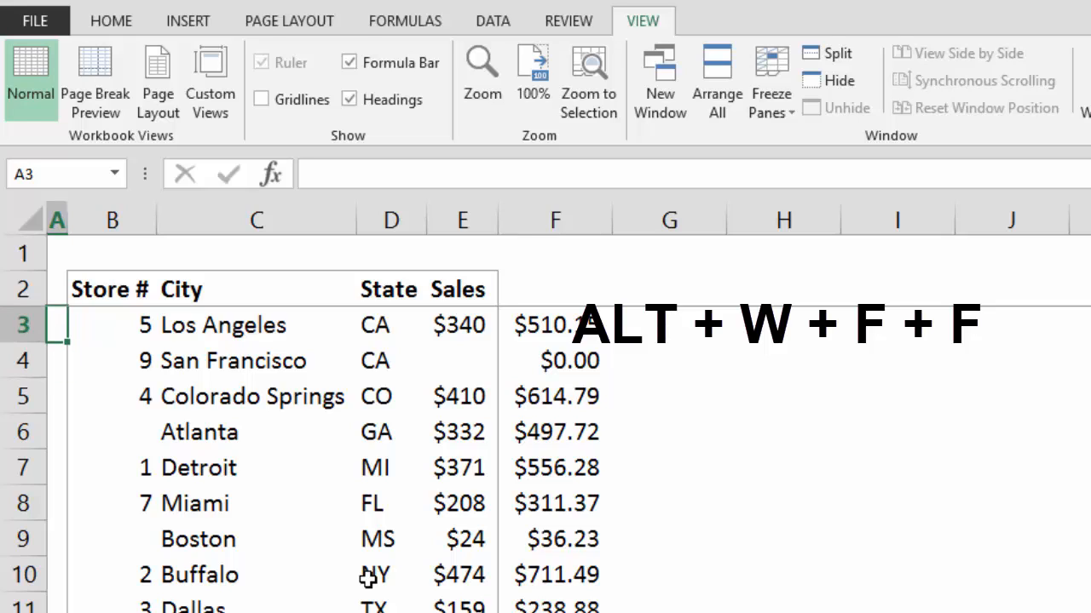
key("alt")
key("w")
key("f")
key("f")
Move down column A past the store table and return to A3 to examine scrolling without frozen panes
key("Down")
key("Down")
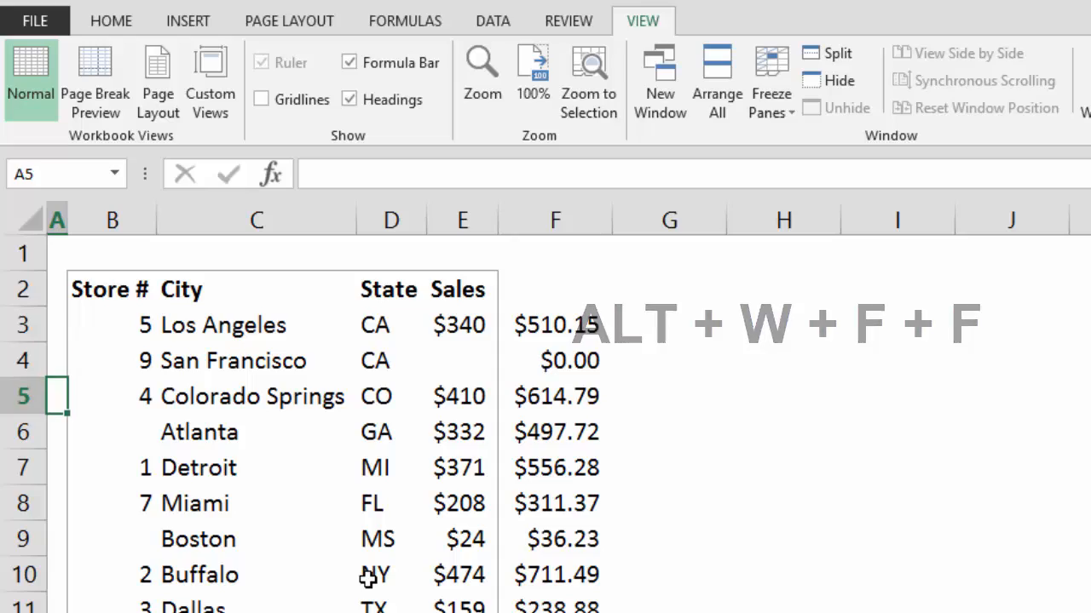
key("Down")
key("Down")
key("Down")
key("Down")
key("Down")
key("Down")
key("Down")
key("Down")
key("Down")
key("Down")
key("Down")
key("Down")
key("Down")
key("Down")
key("Down")
key("Down")
key("Down")
key("Down")
key("Down")
key("Down")
key("Up")
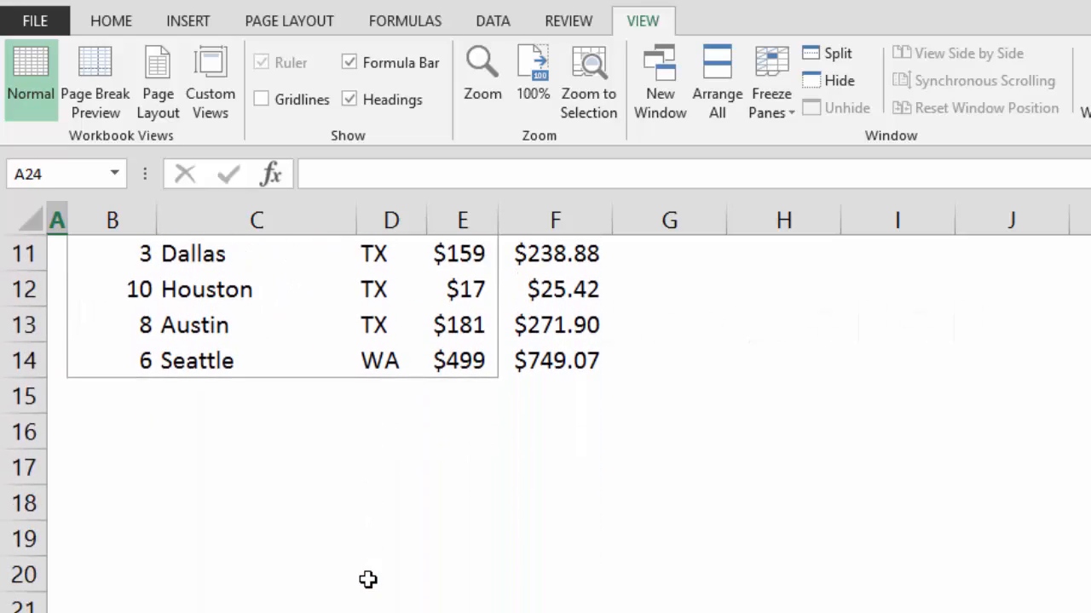
key("Up")
key("Up")
key("Up")
key("Up")
key("Up")
key("Up")
key("Up")
key("Up")
key("Up")
key("Up")
key("Up")
key("Up")
key("Up")
key("Up")
key("Up")
key("Up")
key("Up")
key("Up")
key("Up")
key("Up")
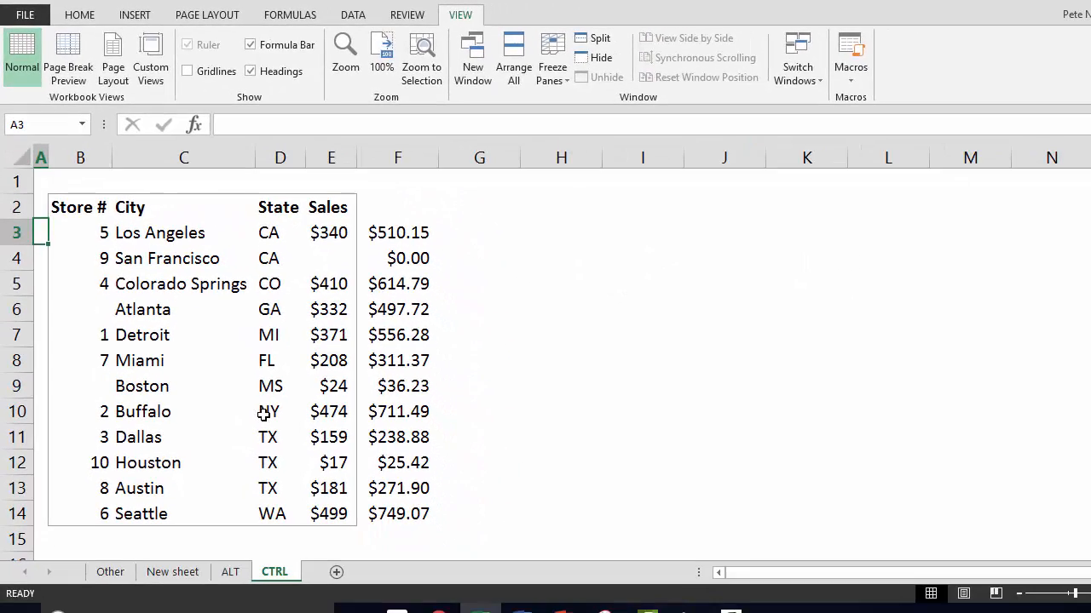
Freeze the worksheet panes above row 3 so the store table's header row is held in place
key("Down")
key("Down")
key("alt")
key("w")
key("f")
key("f")
Move down column A to A19 and back up to A2 to check the header rows with the panes frozen again
key("Down")
key("Down")
key("Down")
key("Down")
key("Down")
key("Down")
key("Down")
key("Down")
key("Down")
key("Down")
key("Down")
key("Down")
key("Down")
key("Down")
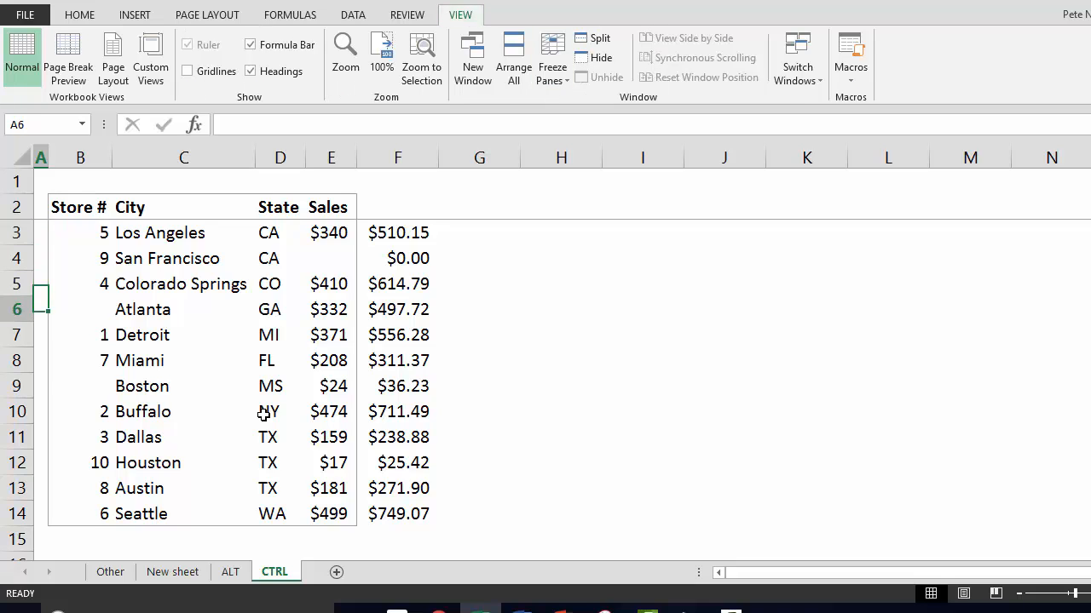
key("Down")
key("Down")
key("Down")
key("Down")
key("Down")
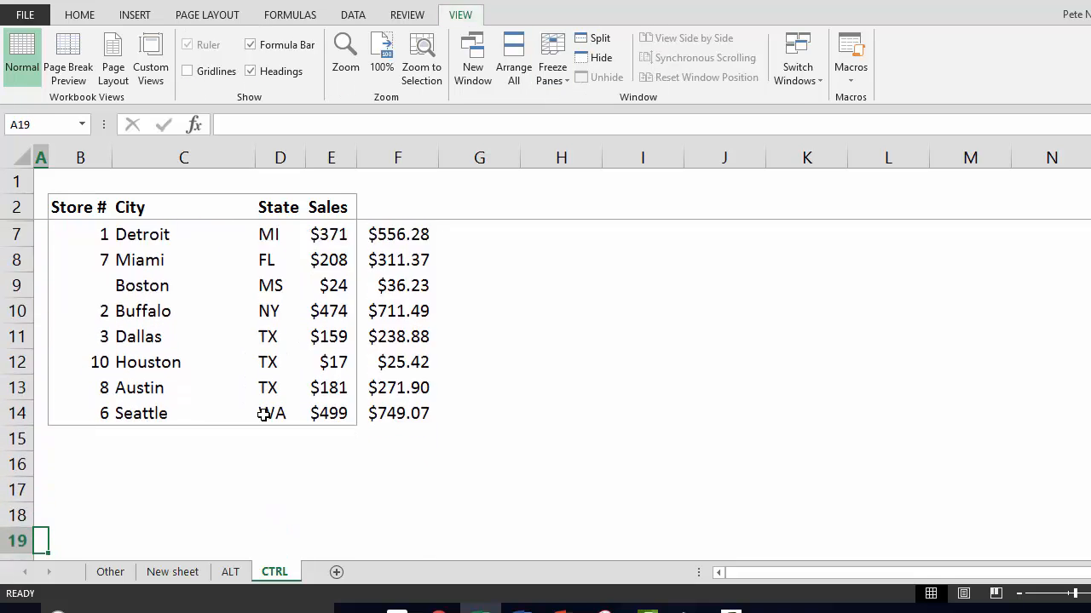
key("Up")
key("Up")
key("Up")
key("Up")
key("Up")
key("ctrl+Home")
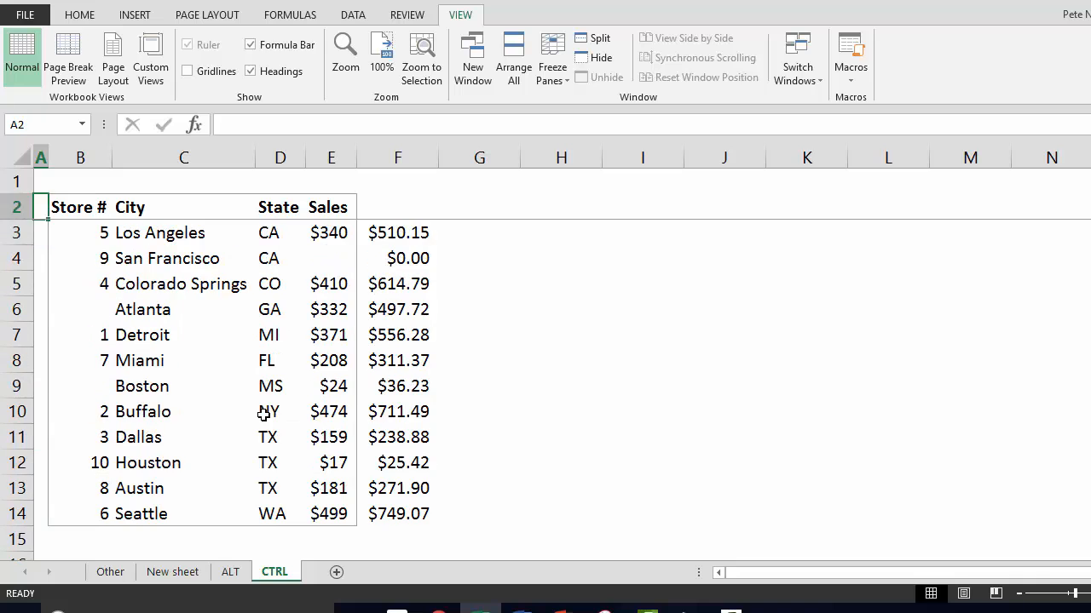